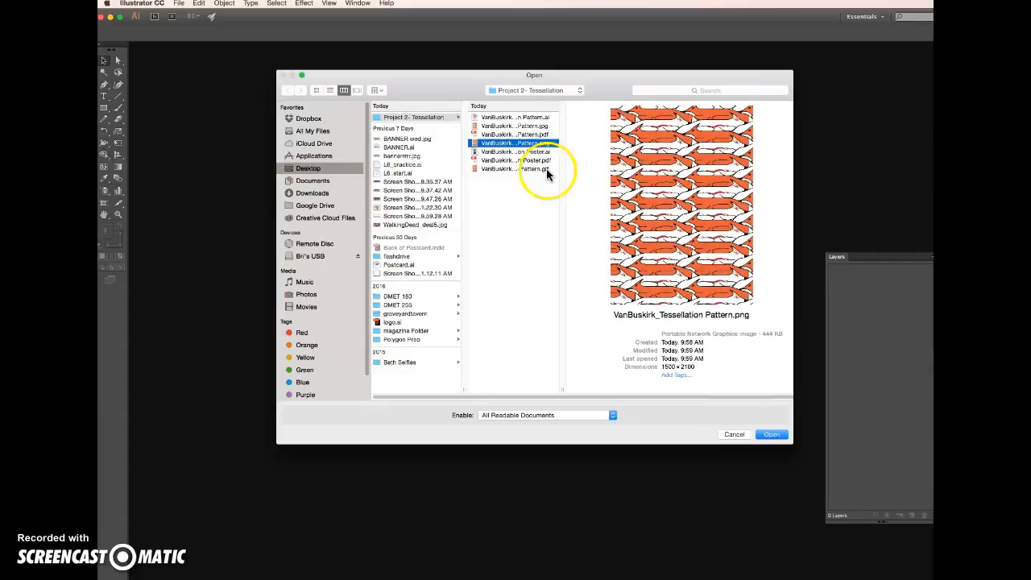
Preview the pattern GIF, poster AI and poster PDF in Project 2- Tessellation, and open the Tessellation Pattern .ai file
{"action": "left_click", "coordinate": [547, 171]}
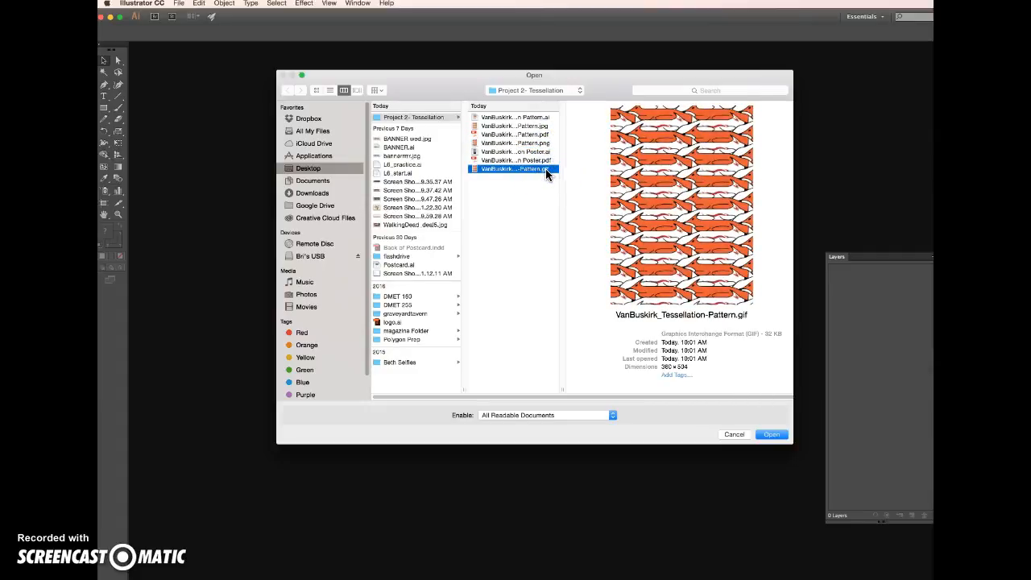
{"action": "left_click_drag", "start_coordinate": [544, 167], "coordinate": [709, 204]}
{"action": "left_click", "coordinate": [533, 151]}
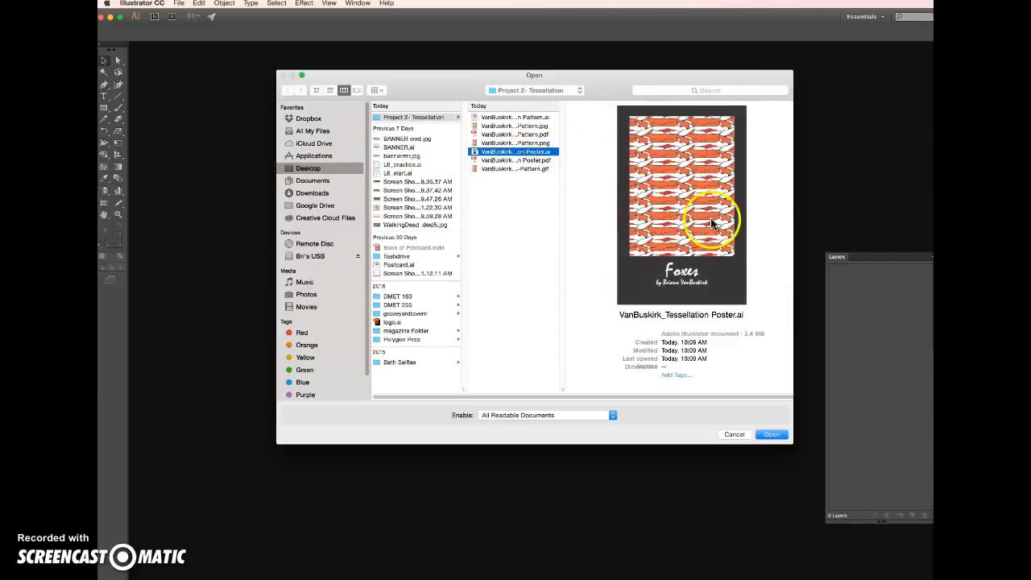
{"action": "left_click", "coordinate": [519, 160]}
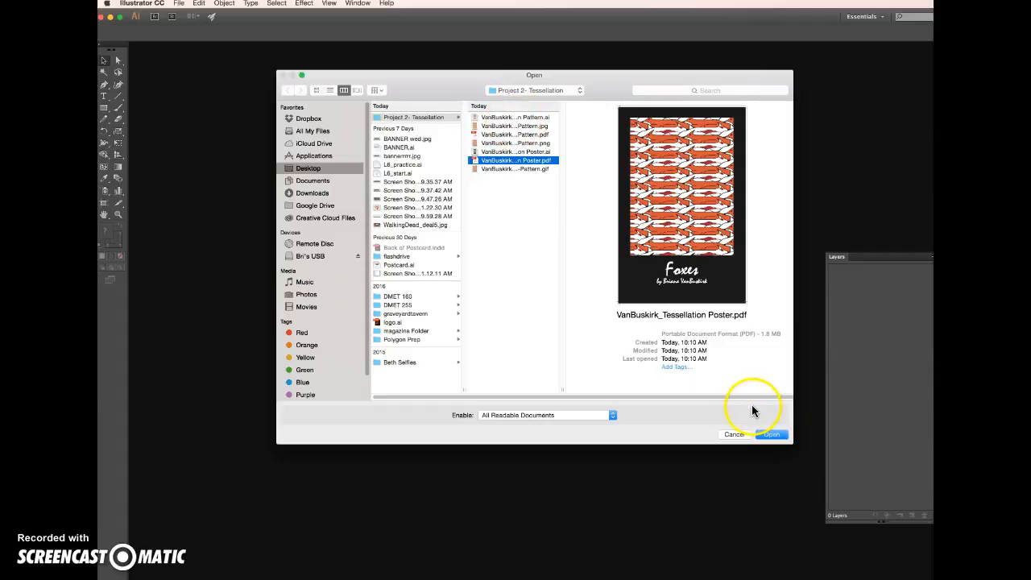
{"action": "left_click", "coordinate": [524, 117]}
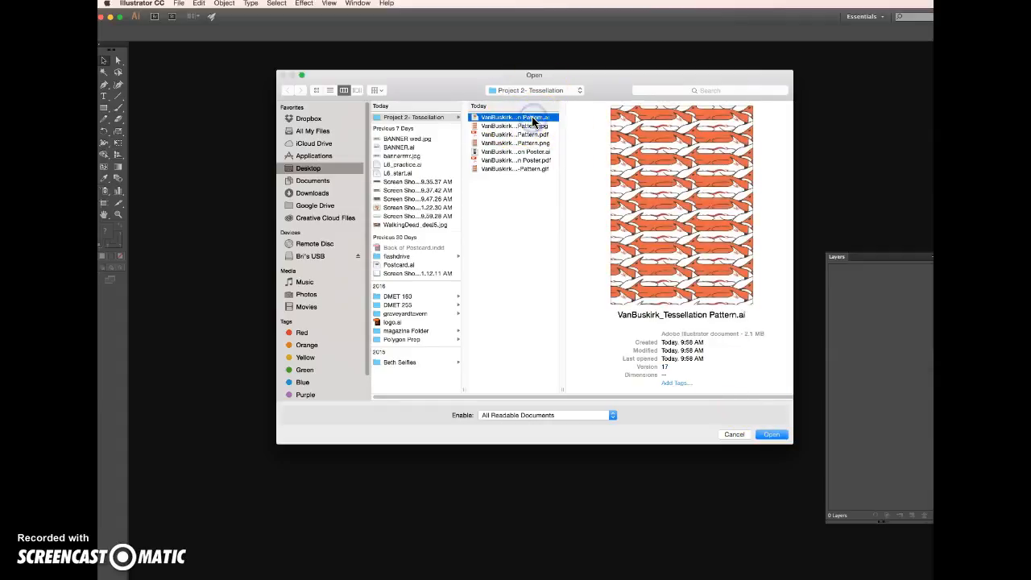
{"action": "left_click", "coordinate": [772, 436]}
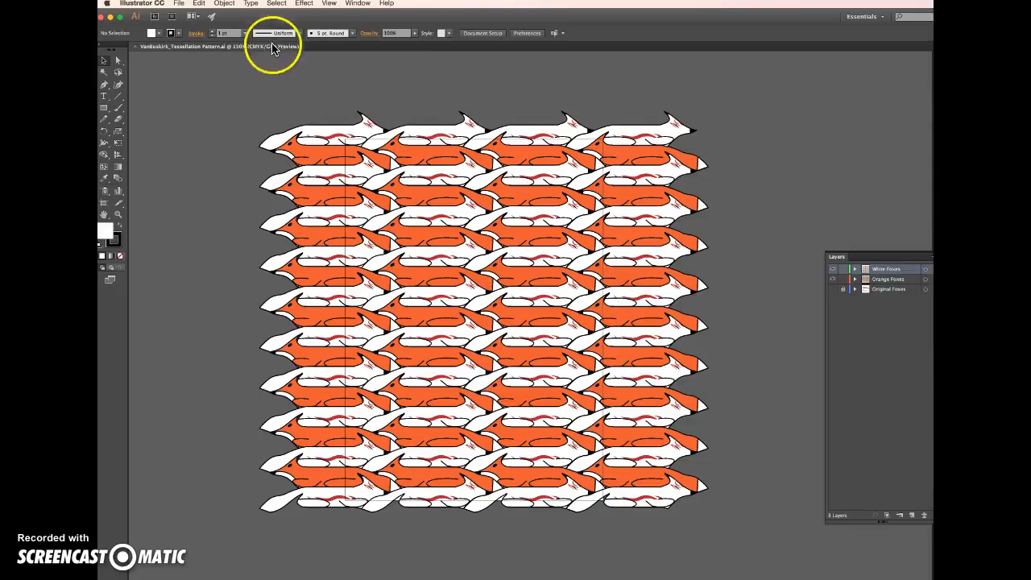
In Finder, move every file in Project 2- Tessellation except the Tessellation Pattern .ai file to the Trash and close the window
{"action": "left_click_drag", "start_coordinate": [932, 127], "coordinate": [588, 121]}
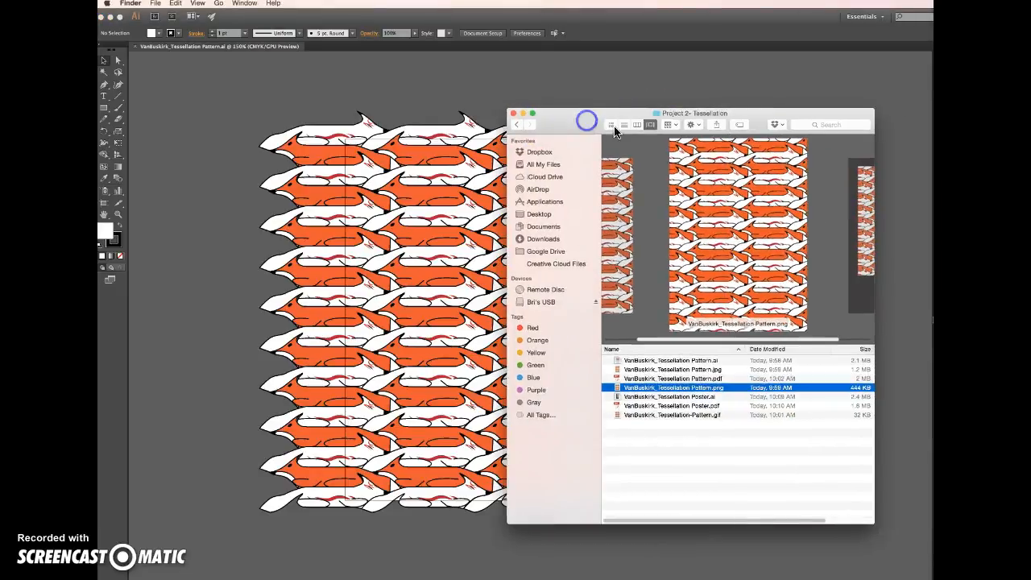
{"action": "left_click", "coordinate": [700, 371]}
{"action": "left_click", "coordinate": [703, 414], "text": "shift"}
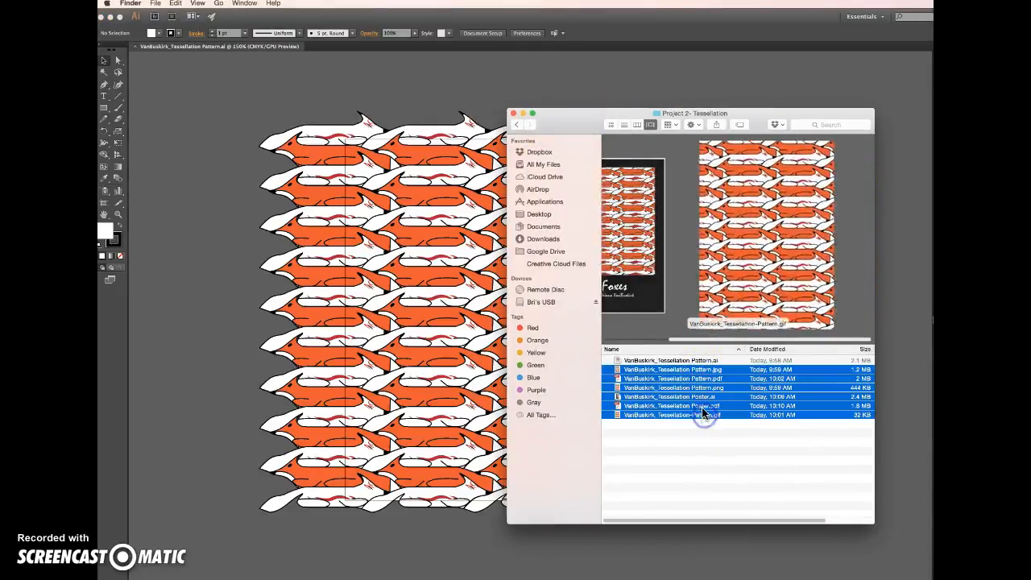
{"action": "right_click", "coordinate": [703, 413]}
{"action": "left_click", "coordinate": [728, 444]}
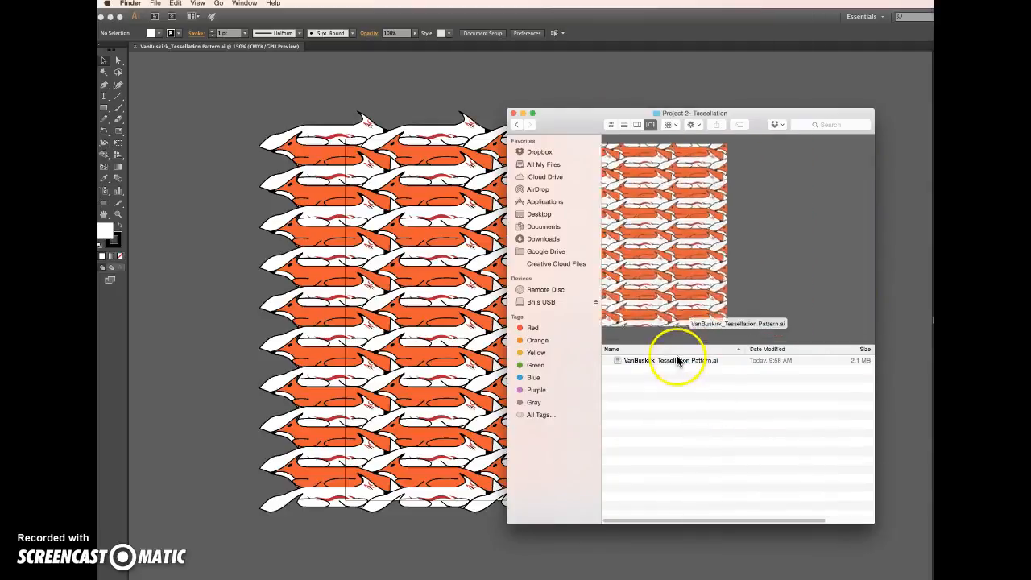
{"action": "left_click", "coordinate": [670, 360]}
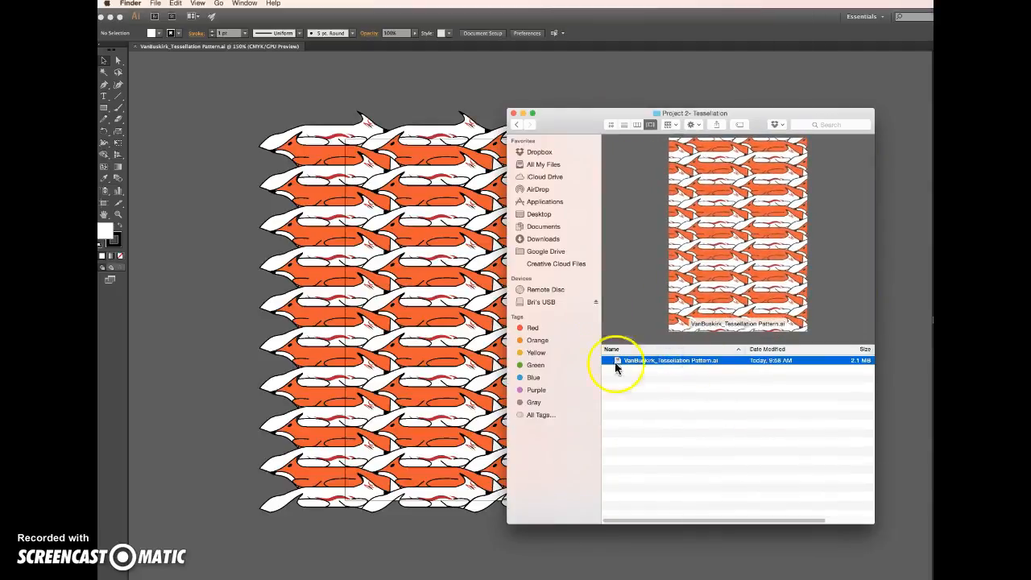
{"action": "left_click", "coordinate": [512, 113]}
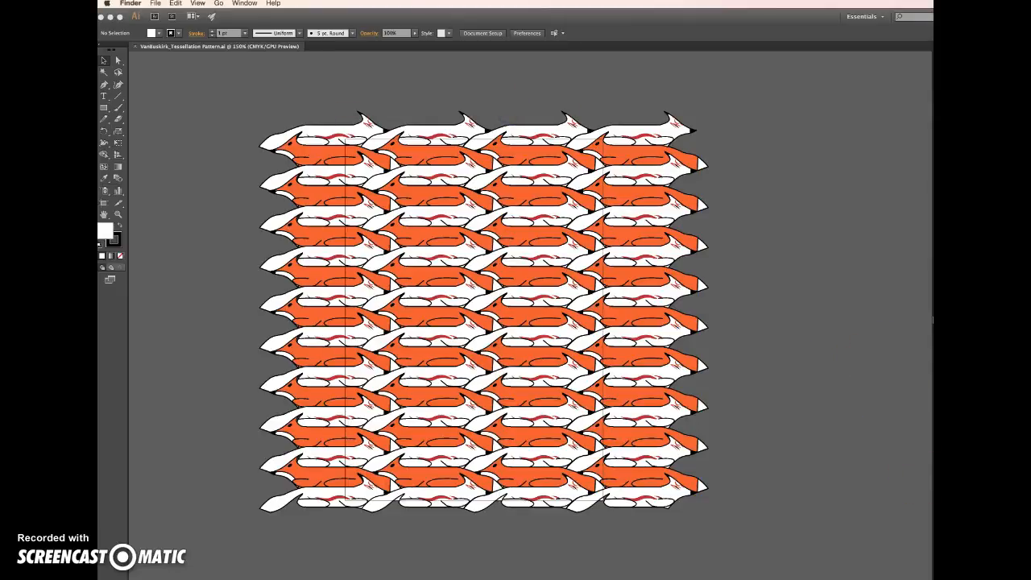
Return to Illustrator, enlarge its window to the screen, and inspect the white fox rows against the groups in the White Foxes layer
{"action": "left_click", "coordinate": [906, 542]}
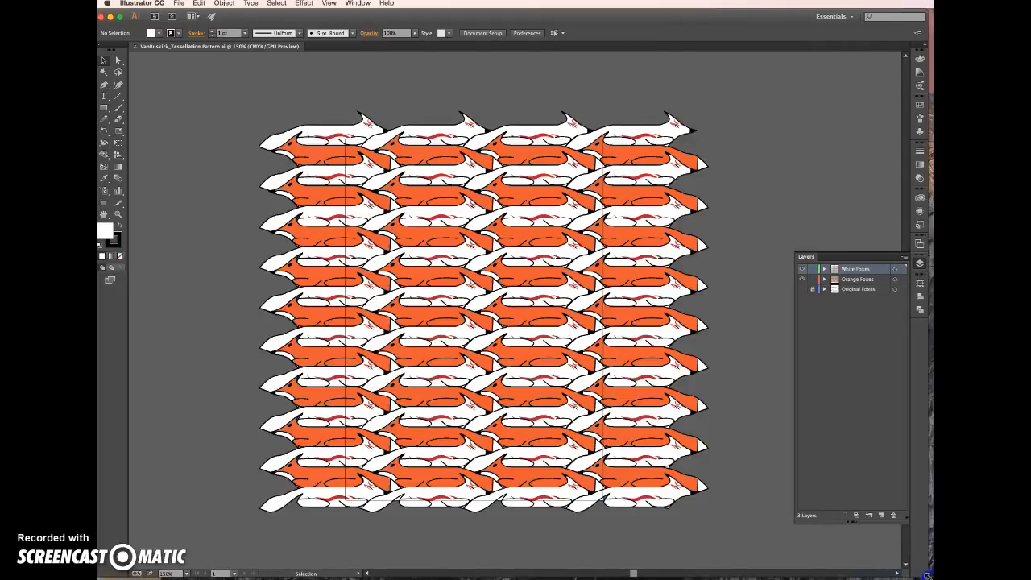
{"action": "left_click", "coordinate": [477, 79]}
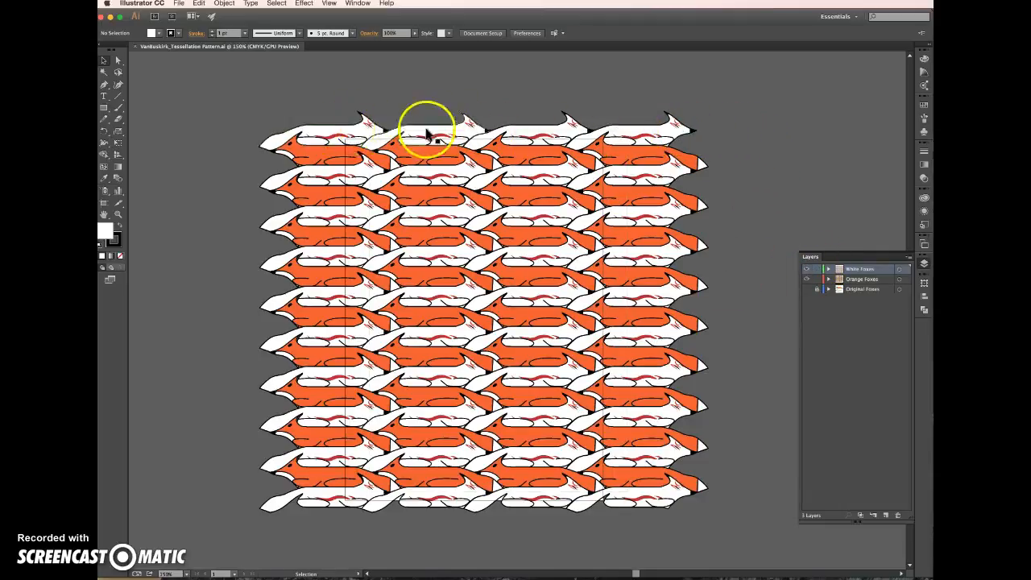
{"action": "left_click", "coordinate": [675, 129]}
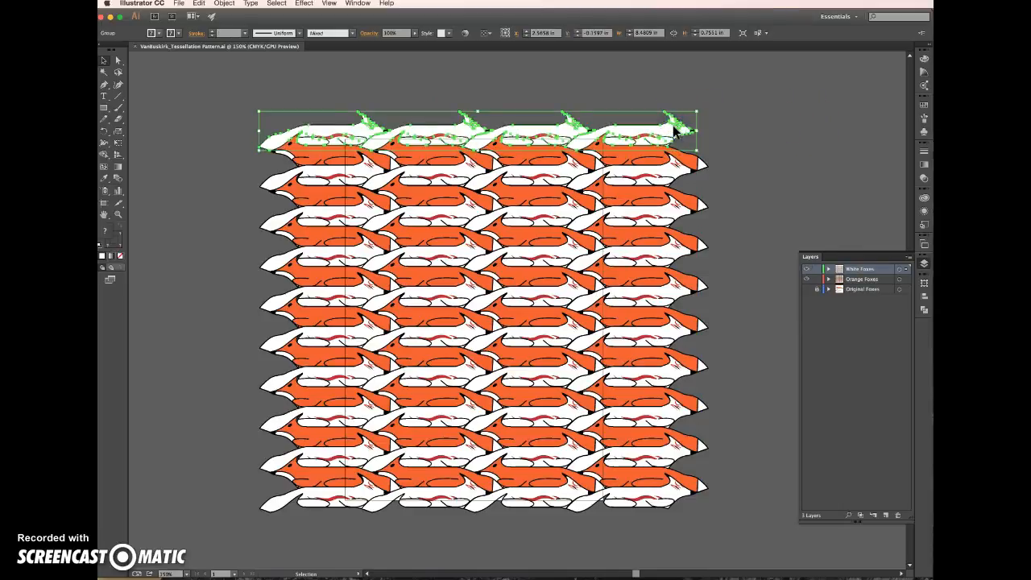
{"action": "left_click", "coordinate": [828, 269]}
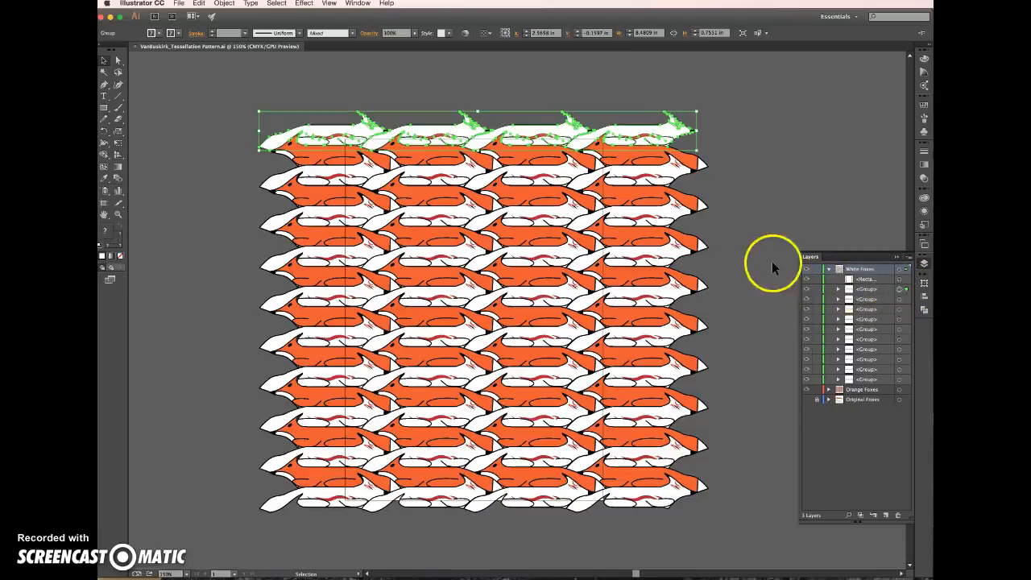
{"action": "left_click", "coordinate": [656, 177]}
{"action": "left_click", "coordinate": [652, 219]}
{"action": "left_click", "coordinate": [651, 249]}
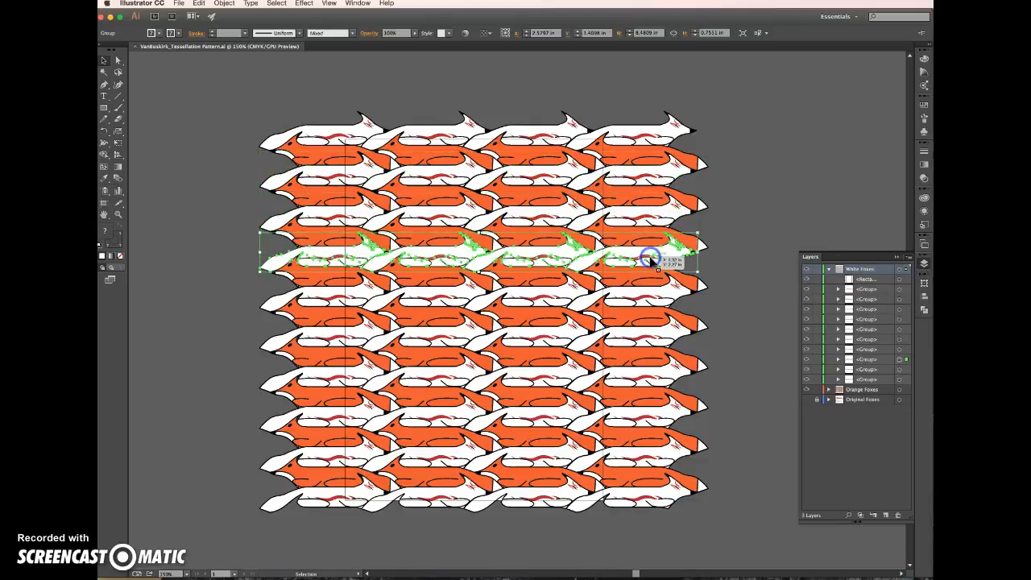
{"action": "left_click", "coordinate": [653, 286]}
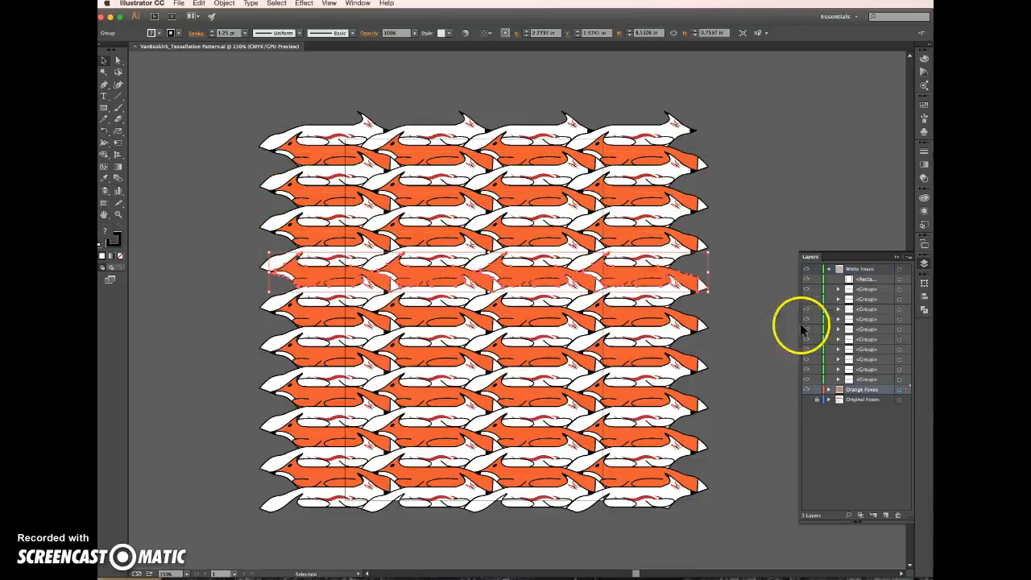
{"action": "left_click", "coordinate": [830, 270]}
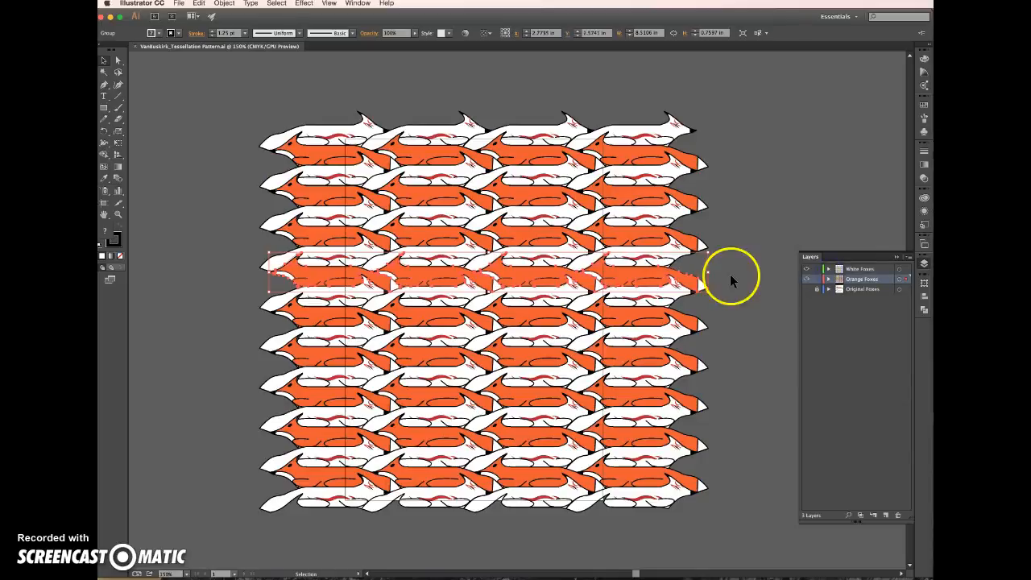
Select several orange fox rows one after another to check their layer, and clear the selection
{"action": "left_click", "coordinate": [677, 239]}
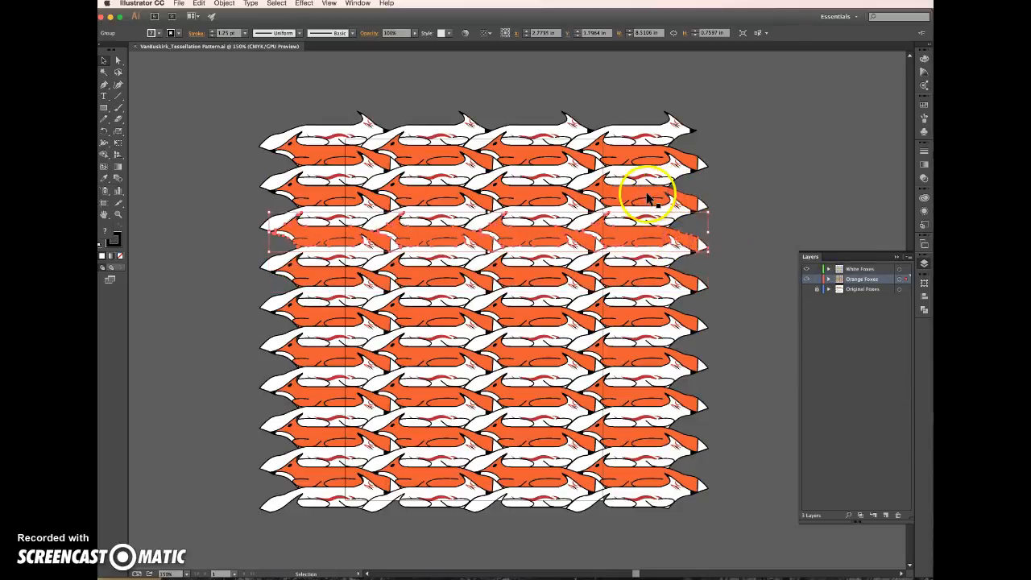
{"action": "left_click", "coordinate": [653, 155]}
{"action": "left_click", "coordinate": [639, 356]}
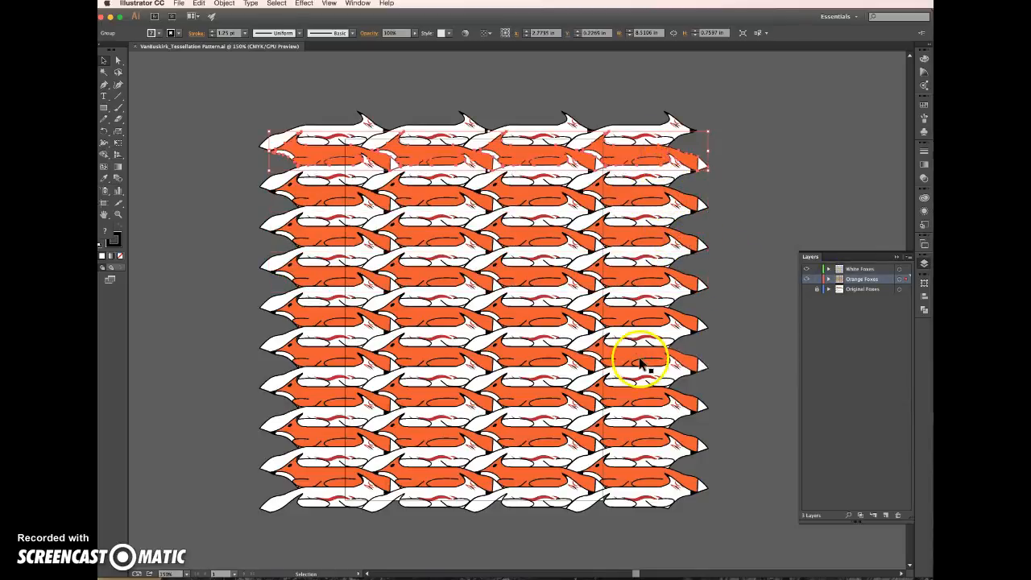
{"action": "left_click", "coordinate": [639, 402]}
{"action": "left_click", "coordinate": [650, 432]}
{"action": "left_click", "coordinate": [751, 323]}
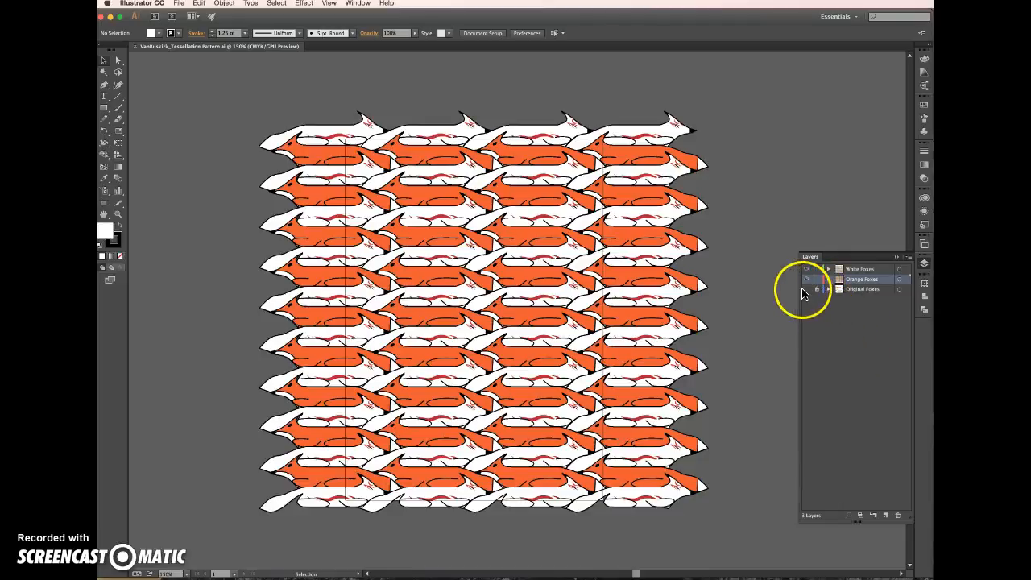
Show the Original Foxes layer to view the original artwork below the pattern, and hide the layer again
{"action": "left_click", "coordinate": [807, 290]}
{"action": "scroll", "coordinate": [655, 345], "scroll_direction": "down", "scroll_amount": 5}
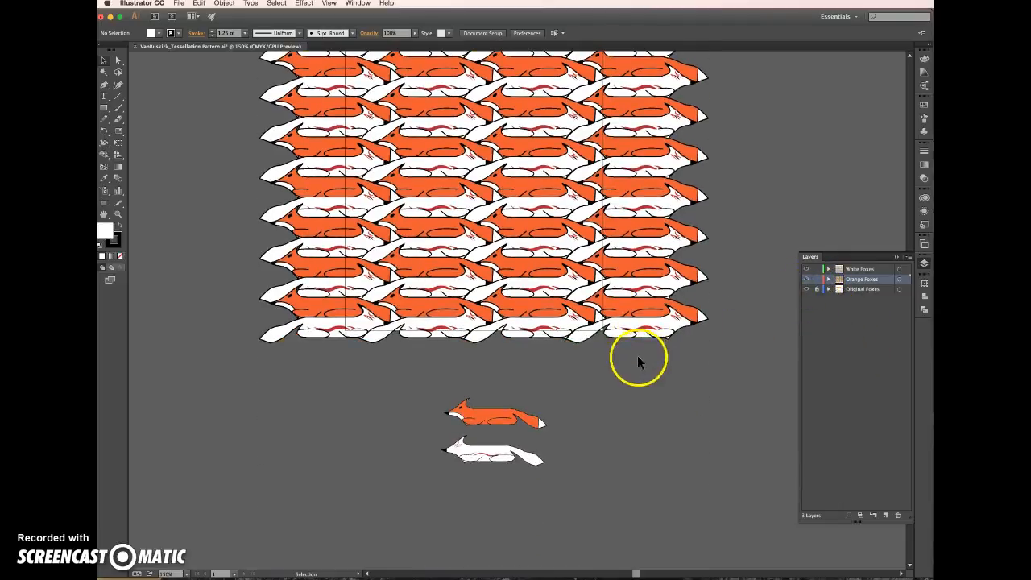
{"action": "left_click", "coordinate": [808, 290]}
{"action": "left_click", "coordinate": [808, 291]}
{"action": "left_click", "coordinate": [808, 291]}
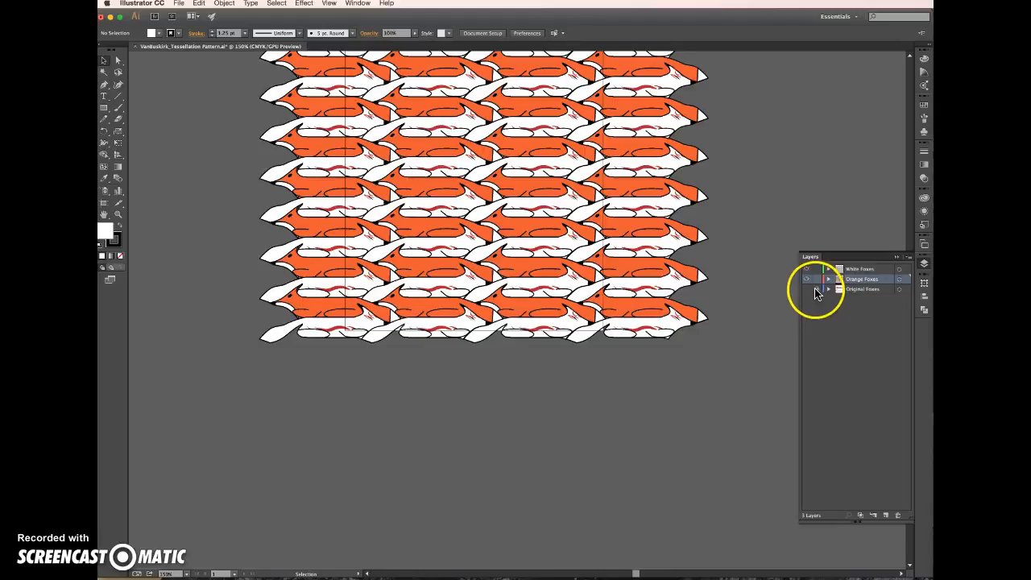
{"action": "left_click", "coordinate": [815, 289]}
{"action": "scroll", "coordinate": [733, 306], "scroll_direction": "up", "scroll_amount": 5}
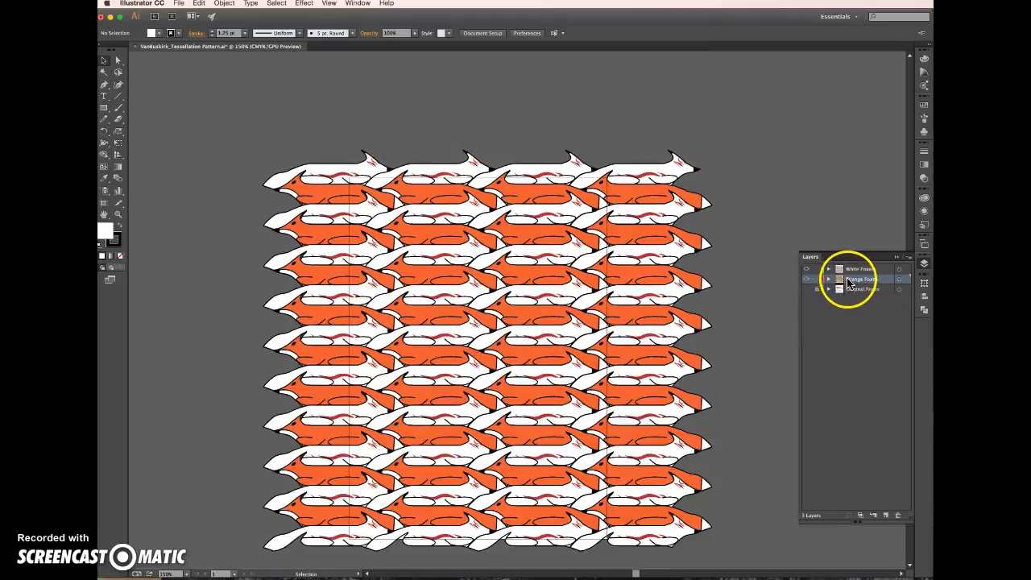
Hide and restore the Orange Foxes layer and the White Foxes layer in turn to view each colour's rows alone
{"action": "left_click", "coordinate": [807, 279]}
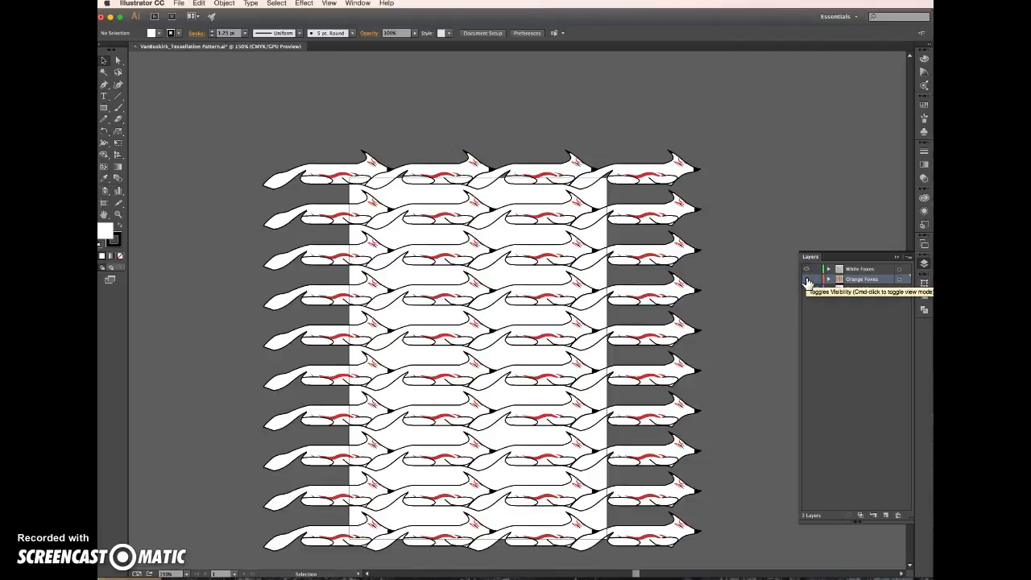
{"action": "left_click", "coordinate": [806, 279]}
{"action": "left_click", "coordinate": [807, 269]}
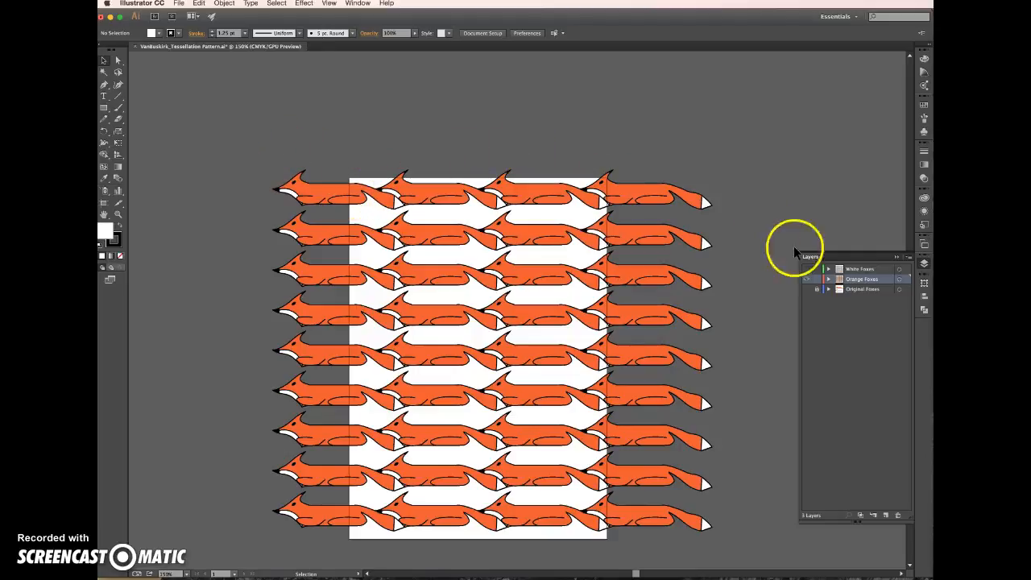
{"action": "left_click", "coordinate": [804, 269]}
{"action": "left_click", "coordinate": [769, 224]}
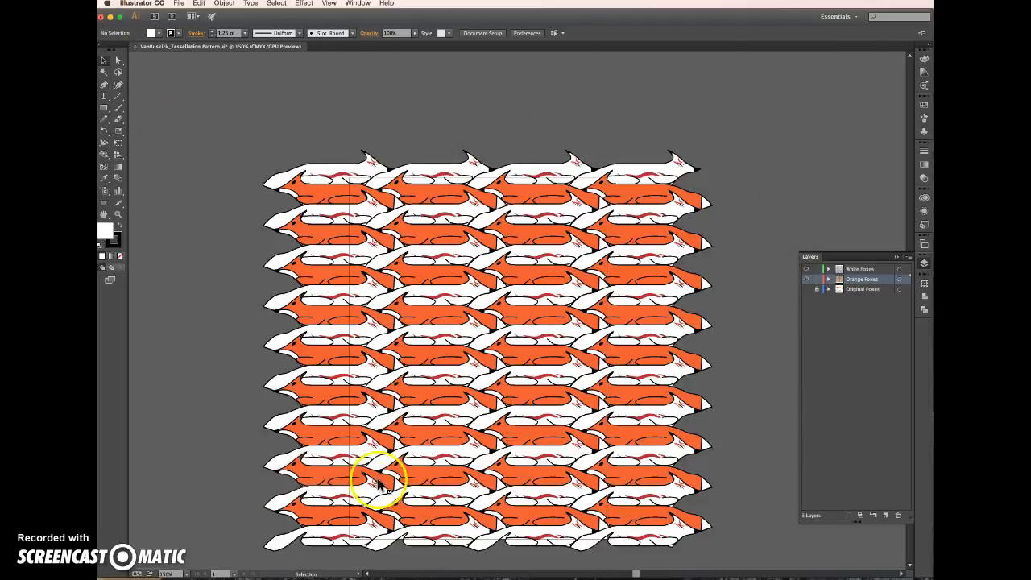
Open the Desktop's Project 2- Tessellation folder in Finder, enlarge its file list, move the window aside, and return to Illustrator
{"action": "left_click", "coordinate": [383, 576]}
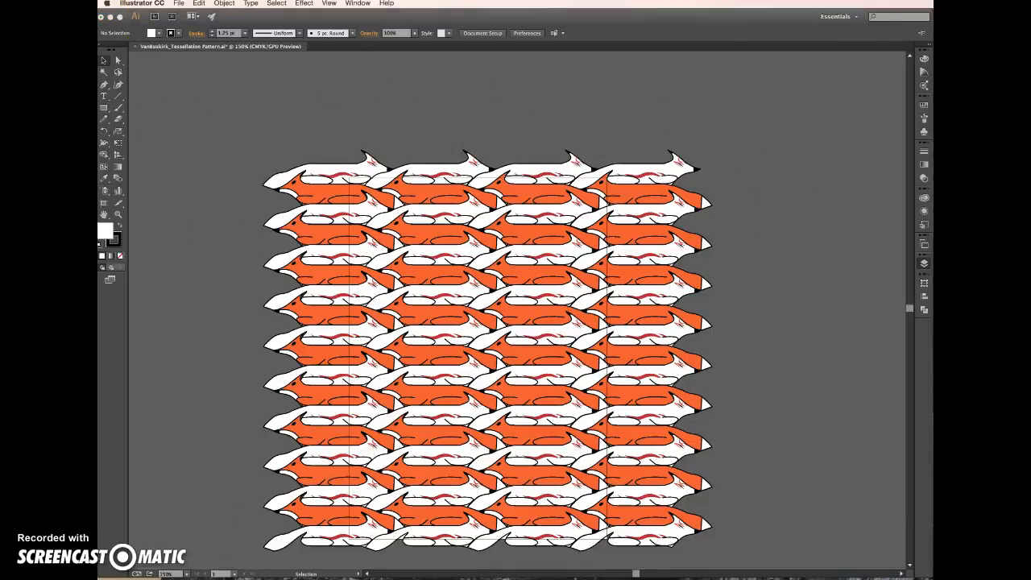
{"action": "left_click", "coordinate": [554, 161]}
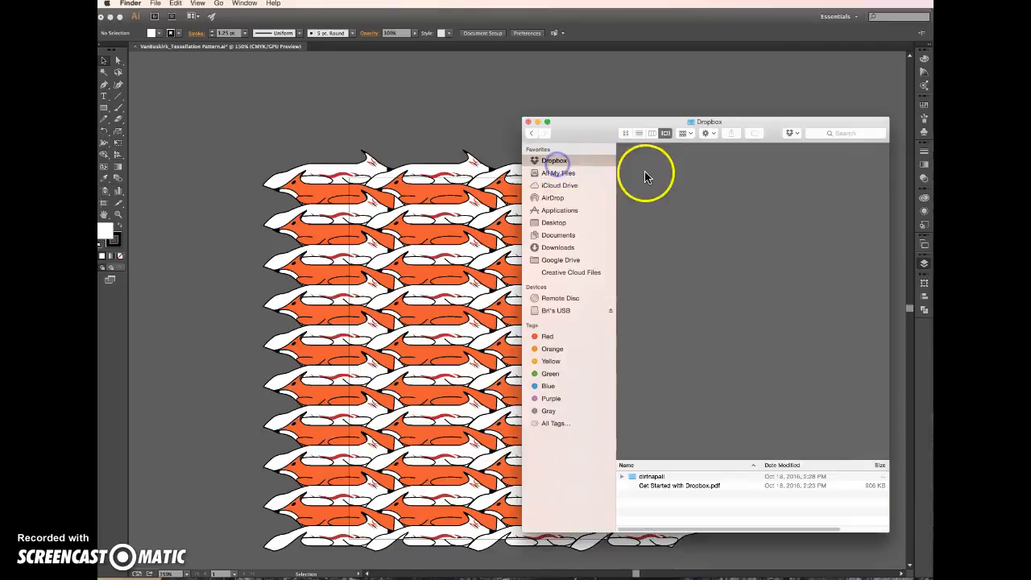
{"action": "left_click", "coordinate": [553, 225]}
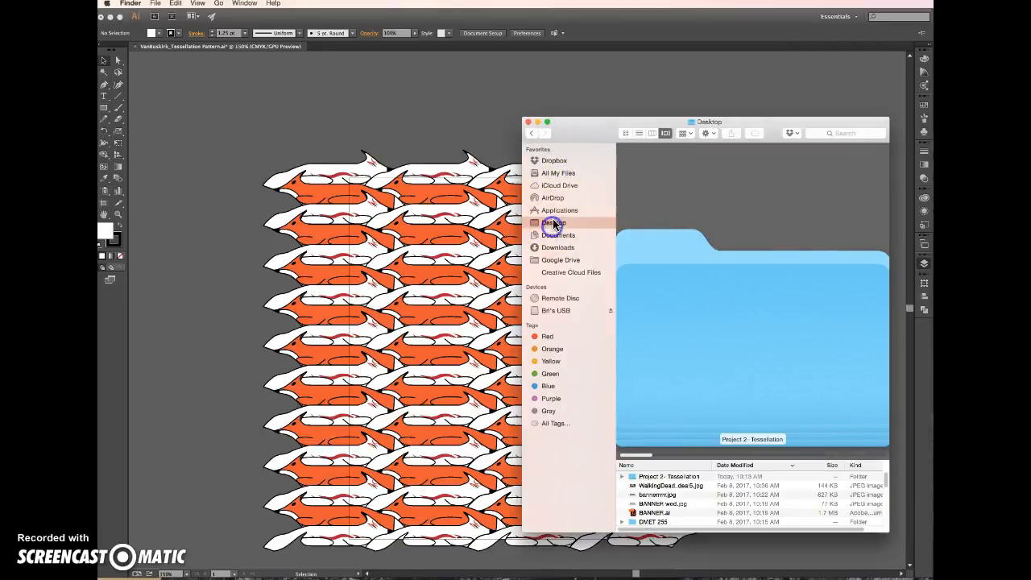
{"action": "double_click", "coordinate": [649, 475]}
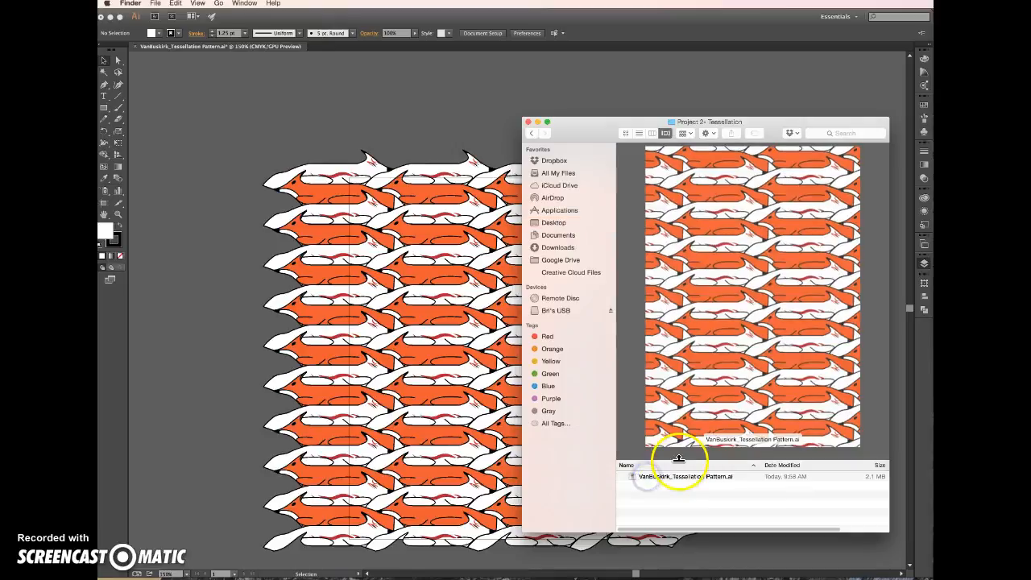
{"action": "left_click_drag", "start_coordinate": [681, 465], "coordinate": [692, 367]}
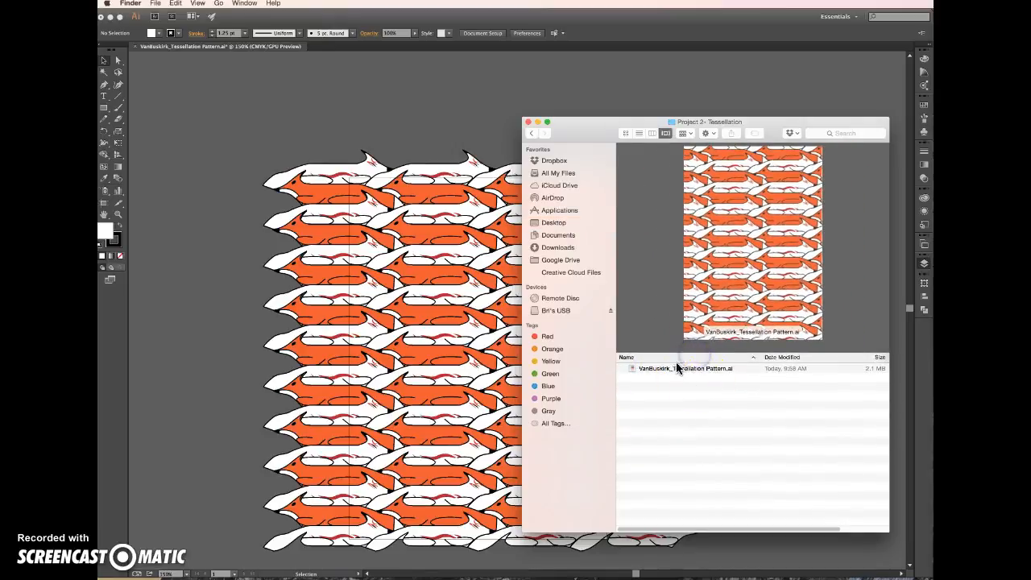
{"action": "left_click_drag", "start_coordinate": [588, 131], "coordinate": [1015, 129]}
{"action": "left_click", "coordinate": [196, 87]}
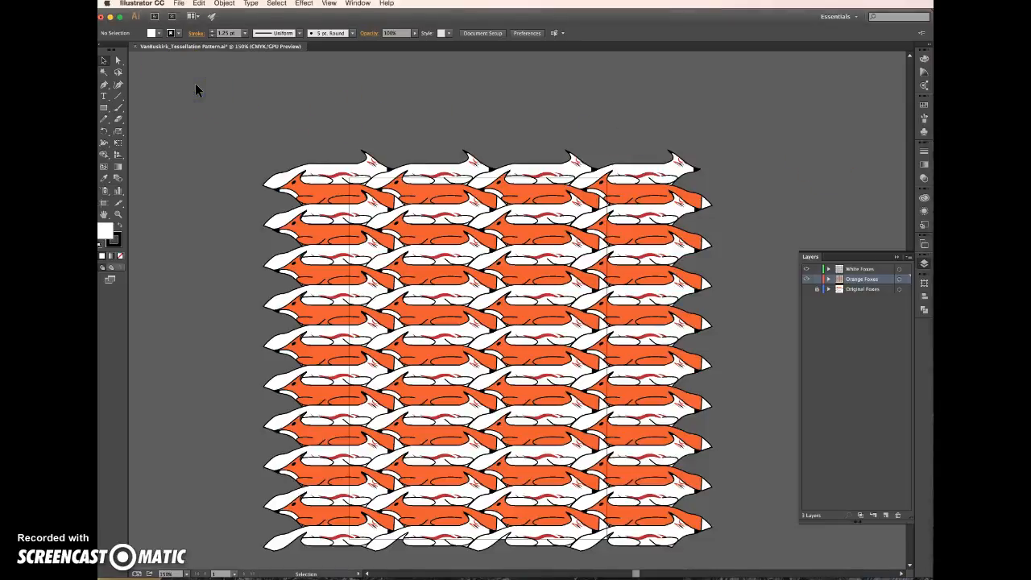
Export the pattern by artboard as a PNG at High (300 ppi) with a transparent background, and check the project folder in Finder
{"action": "left_click", "coordinate": [181, 4]}
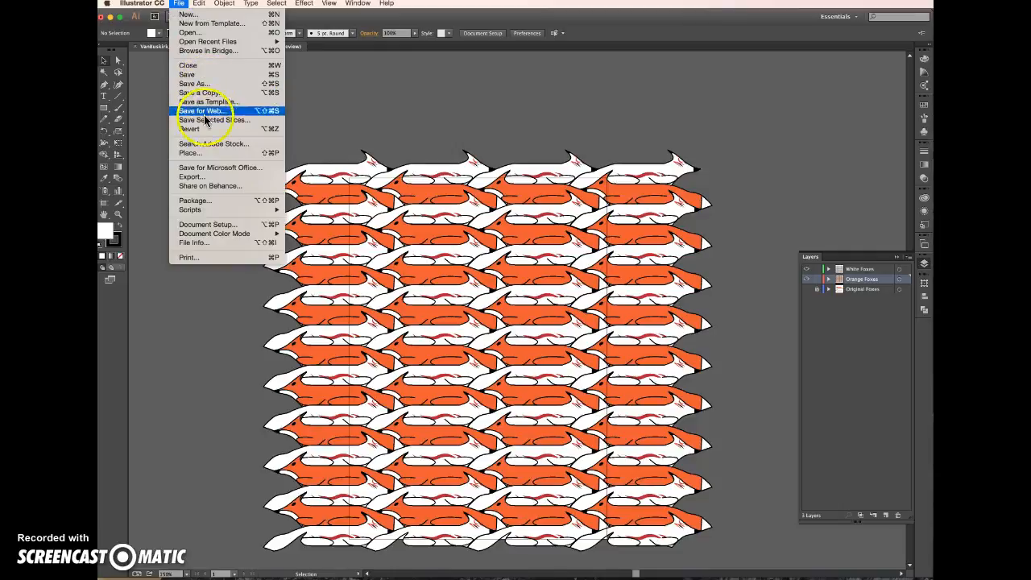
{"action": "left_click", "coordinate": [202, 175]}
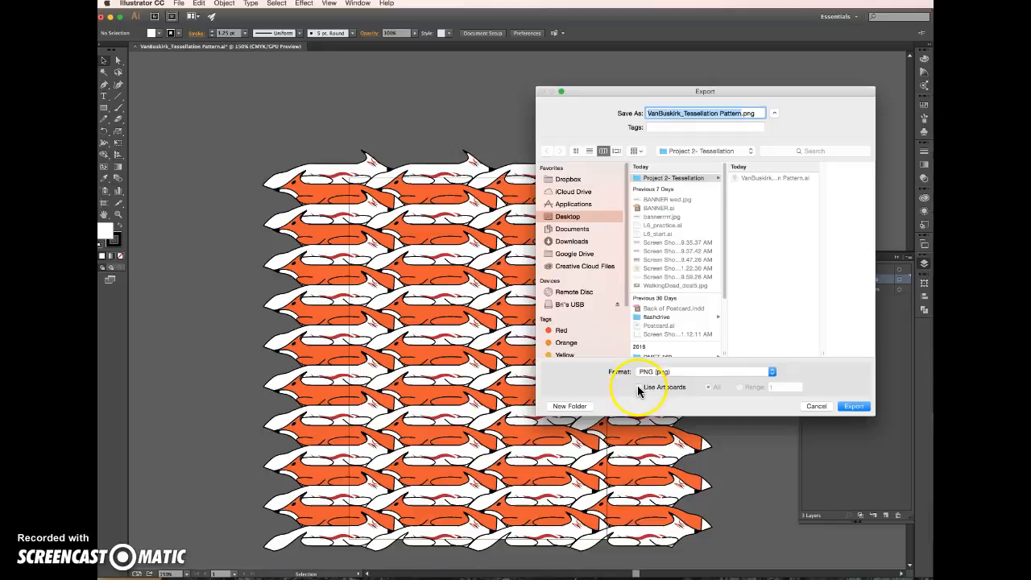
{"action": "left_click", "coordinate": [843, 407]}
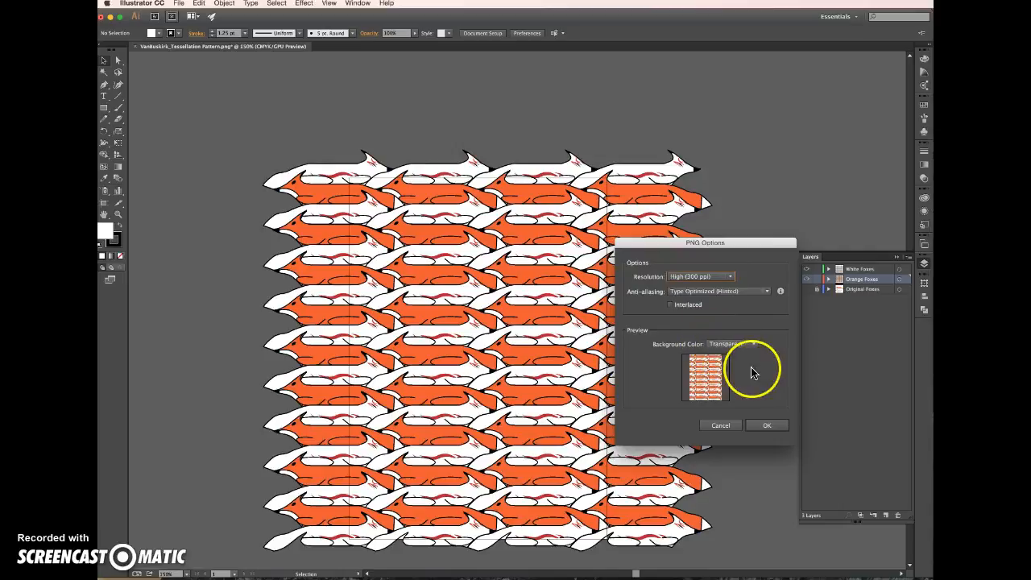
{"action": "left_click", "coordinate": [761, 425]}
{"action": "left_click_drag", "start_coordinate": [932, 131], "coordinate": [653, 120]}
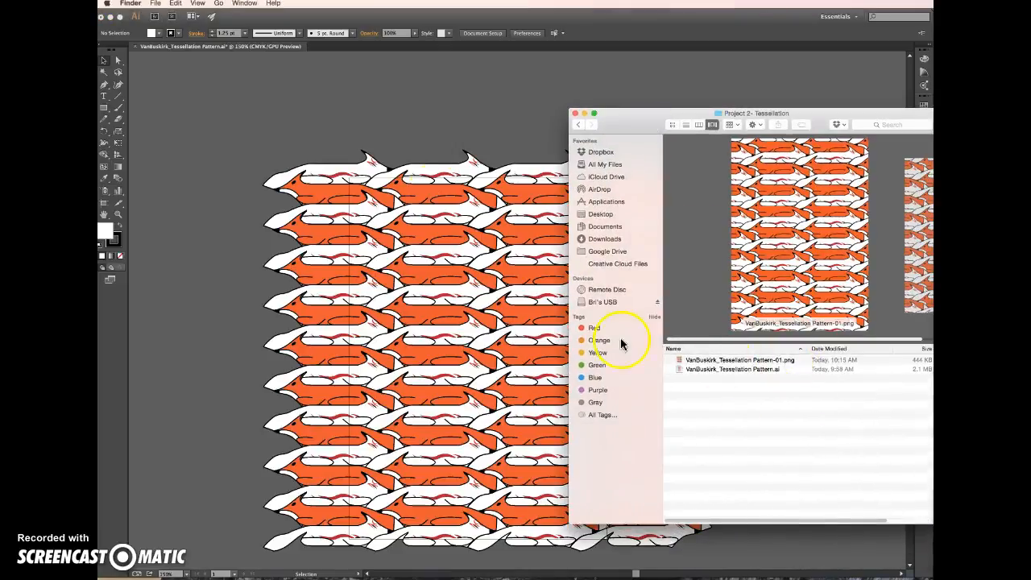
{"action": "left_click", "coordinate": [390, 132]}
Start exporting the pattern to the Project 2- Tessellation folder in JPEG (jpg) format with Use Artboards enabled
{"action": "left_click", "coordinate": [179, 3]}
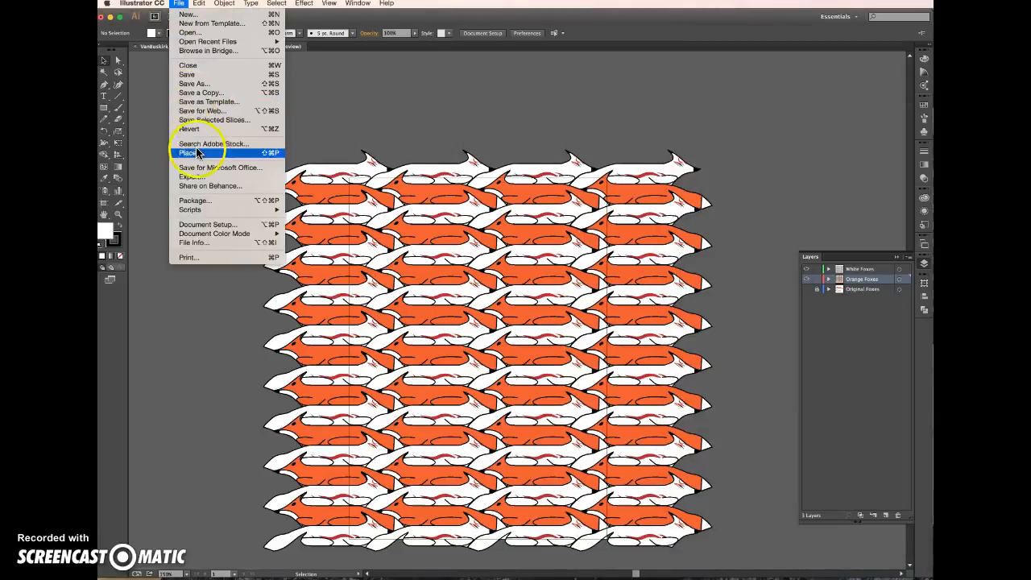
{"action": "left_click", "coordinate": [201, 175]}
{"action": "left_click", "coordinate": [663, 372]}
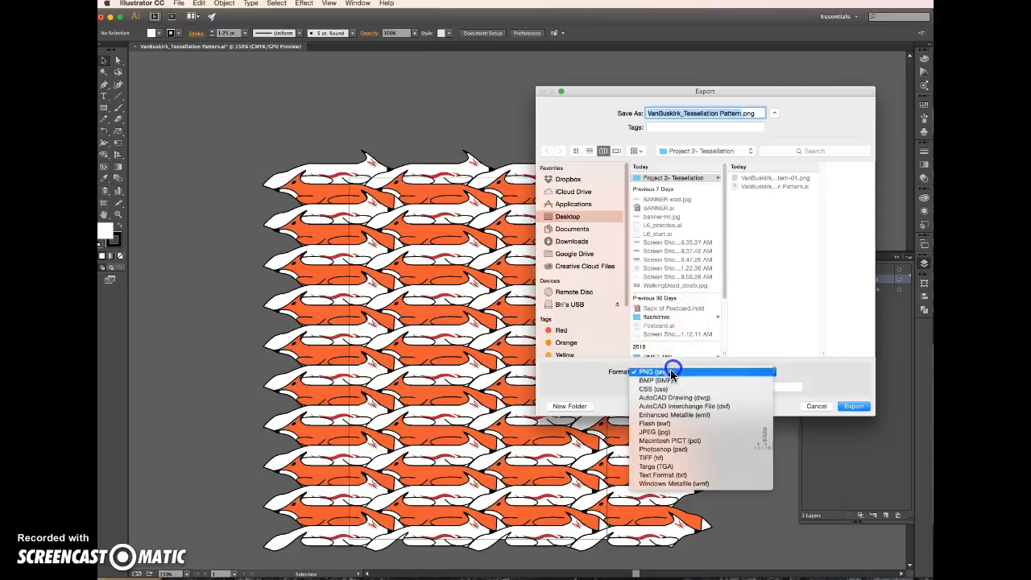
{"action": "left_click", "coordinate": [662, 435]}
{"action": "left_click", "coordinate": [638, 387]}
{"action": "left_click", "coordinate": [854, 407]}
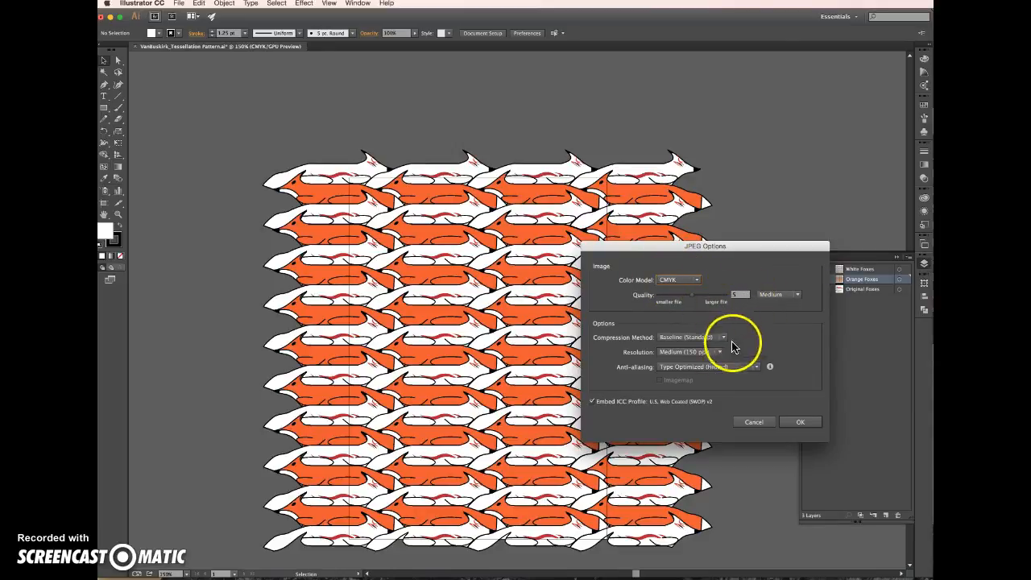
Set the JPEG resolution to High (300 ppi), complete the export, check the folder in Finder, and return to Illustrator
{"action": "left_click", "coordinate": [689, 353]}
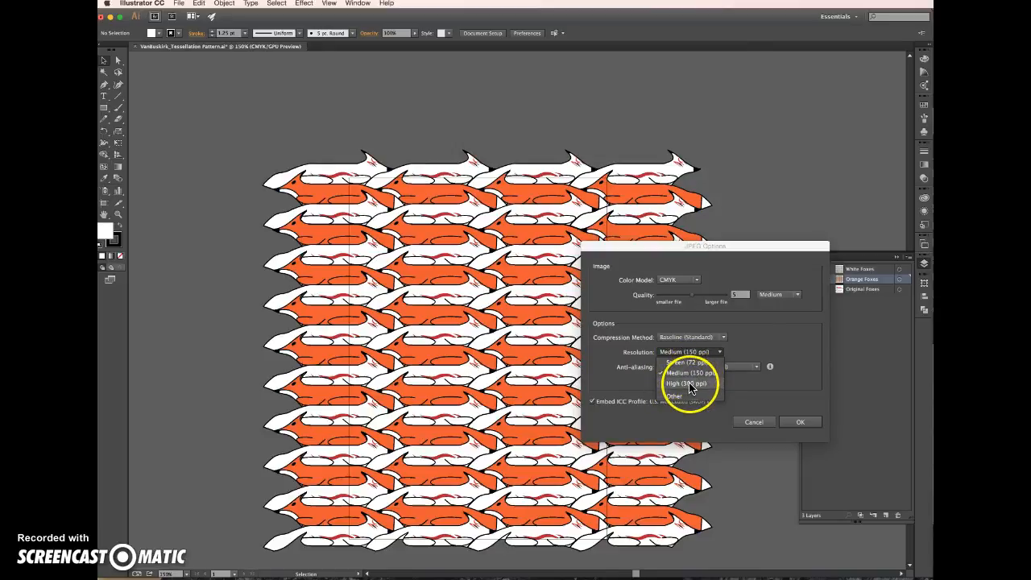
{"action": "left_click", "coordinate": [679, 387]}
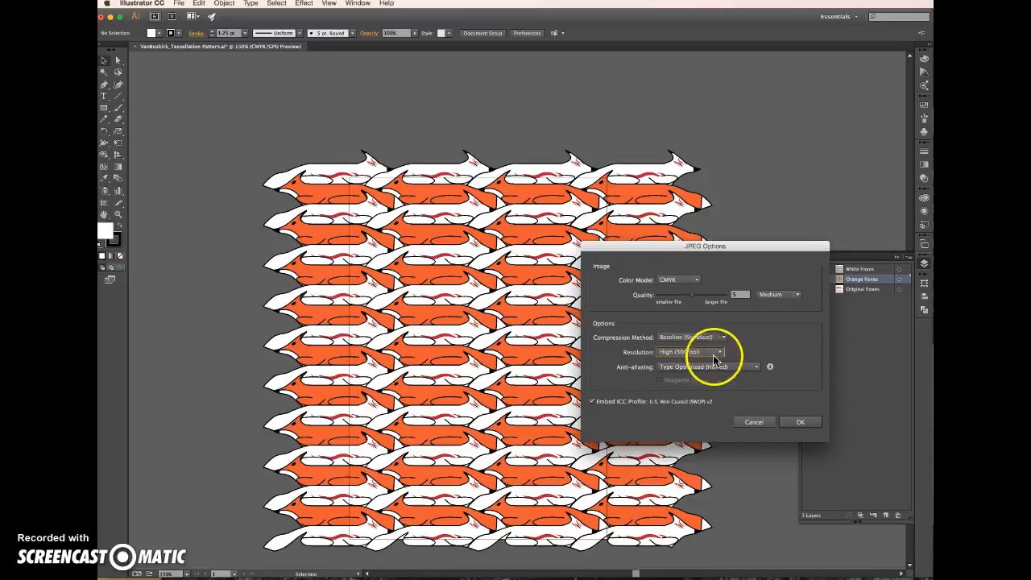
{"action": "left_click", "coordinate": [801, 425]}
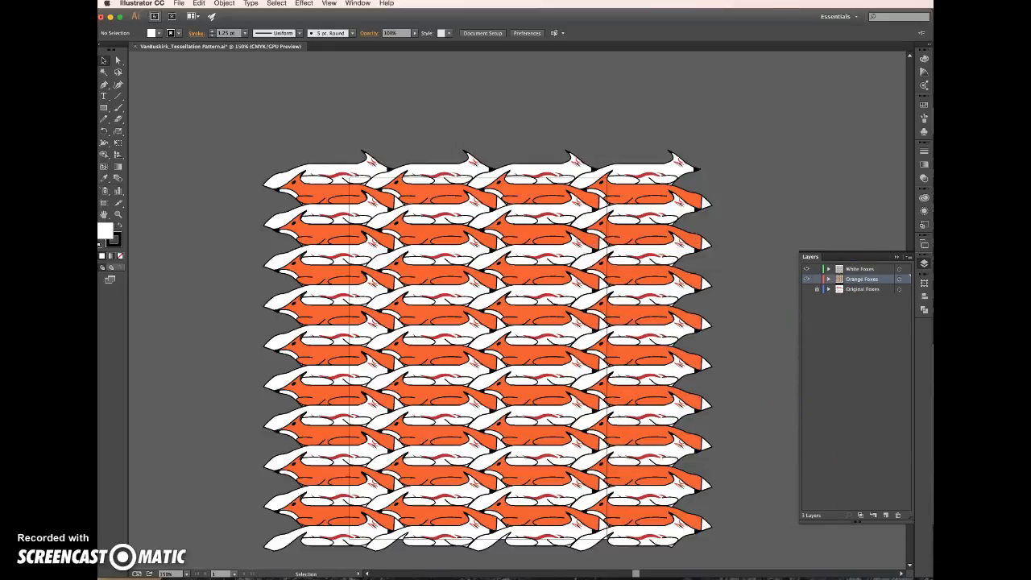
{"action": "left_click", "coordinate": [241, 577]}
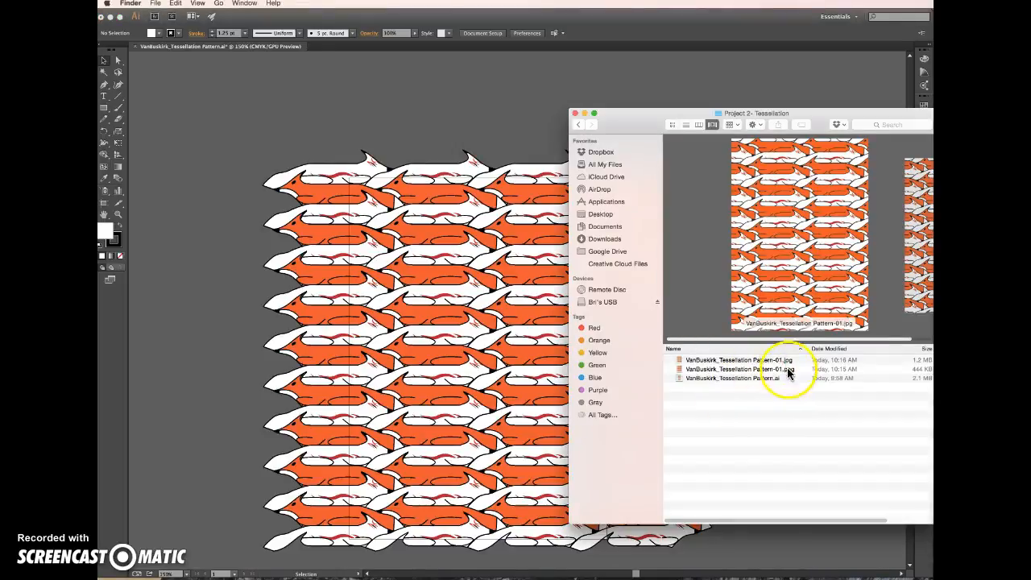
{"action": "left_click", "coordinate": [486, 102]}
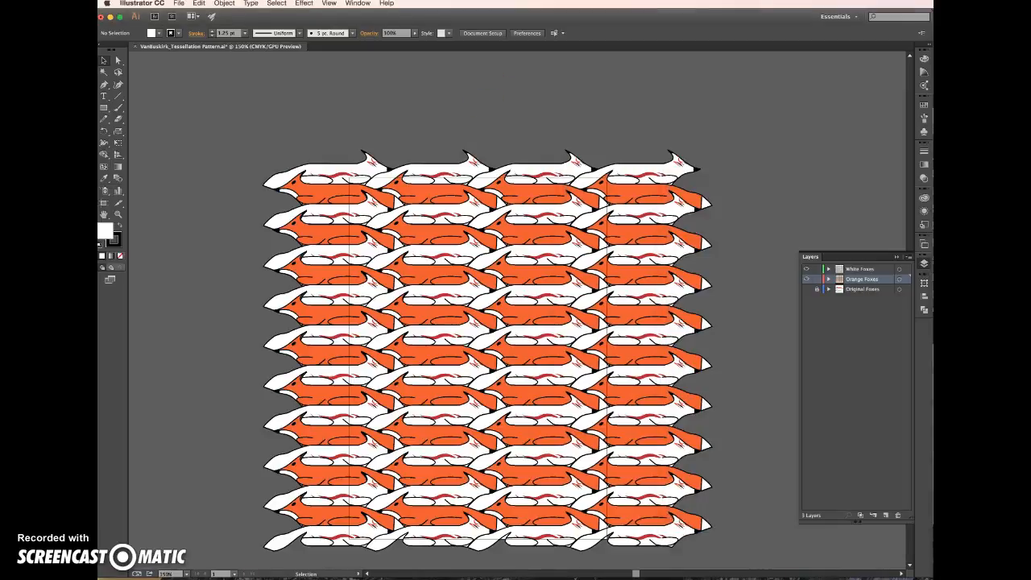
Open Save for Web for the pattern and choose the GIF 128 Dithered preset
{"action": "left_click", "coordinate": [199, 3]}
{"action": "mouse_move", "coordinate": [178, 4]}
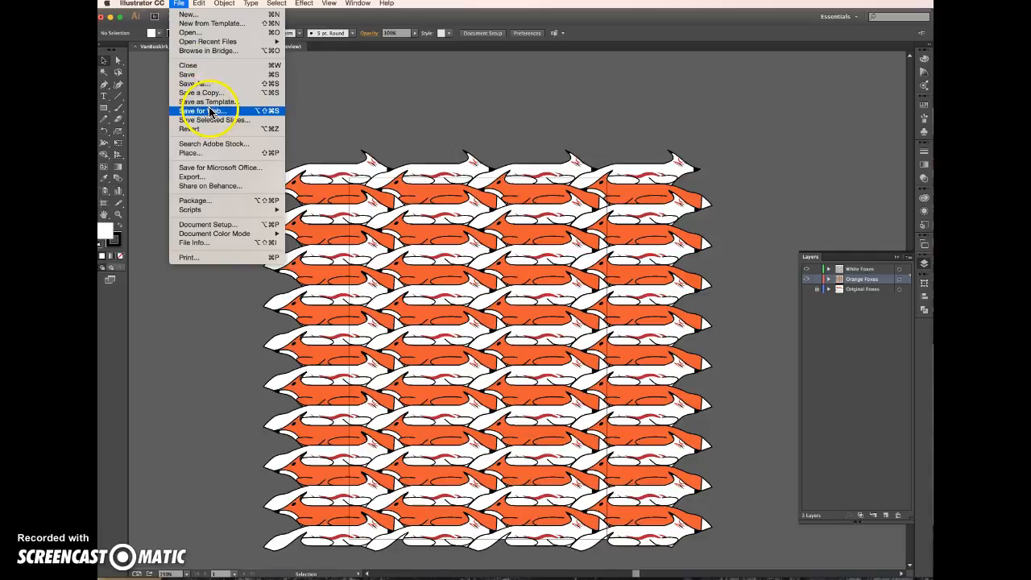
{"action": "left_click", "coordinate": [230, 169]}
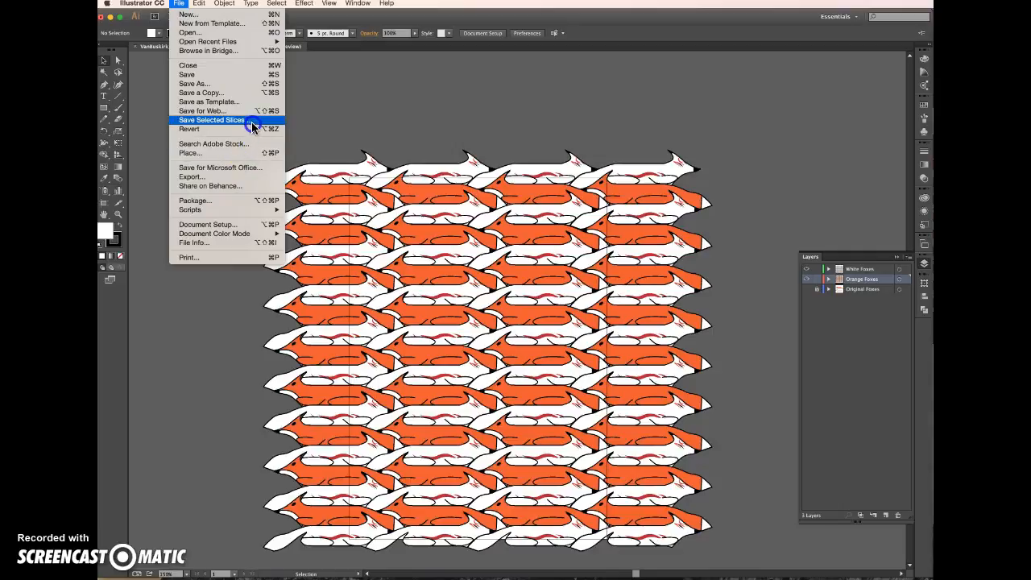
{"action": "left_click", "coordinate": [200, 110]}
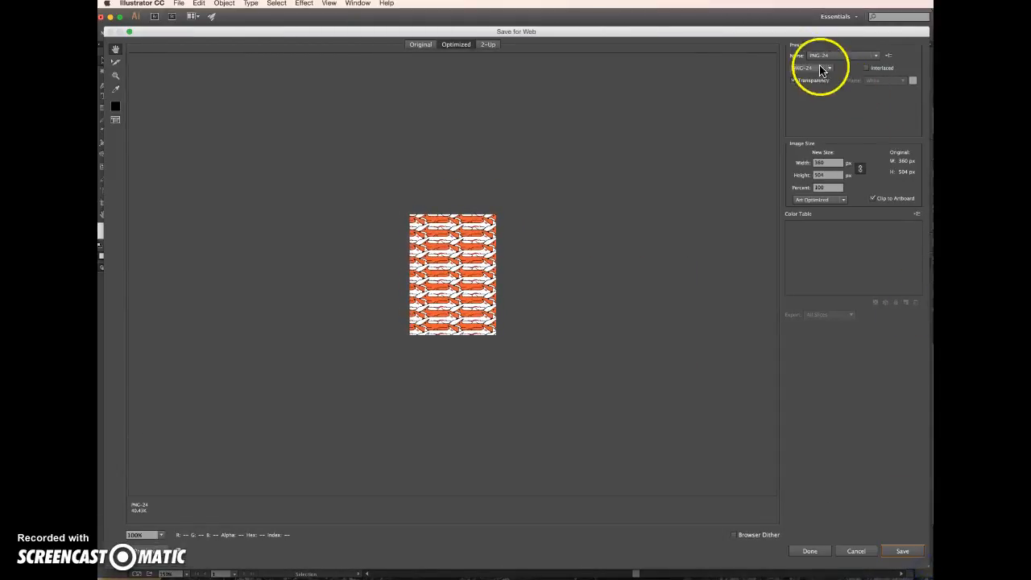
{"action": "left_click", "coordinate": [829, 55]}
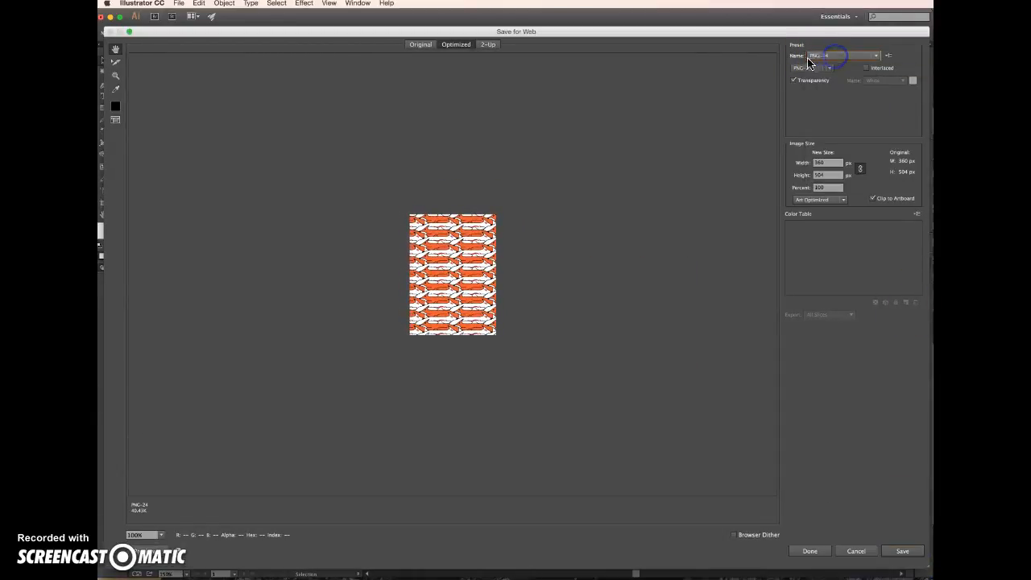
{"action": "left_click", "coordinate": [859, 57]}
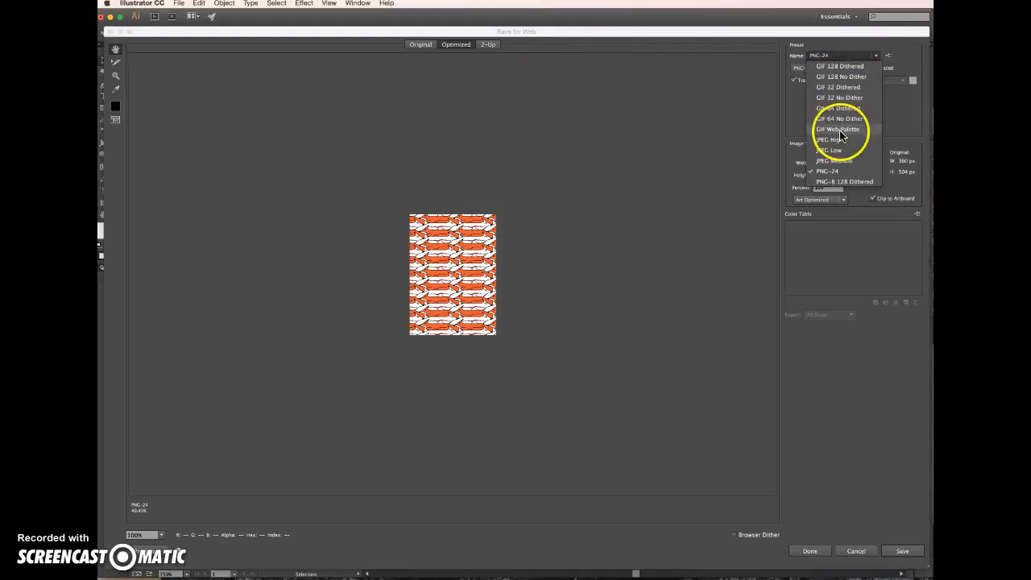
{"action": "left_click", "coordinate": [840, 67]}
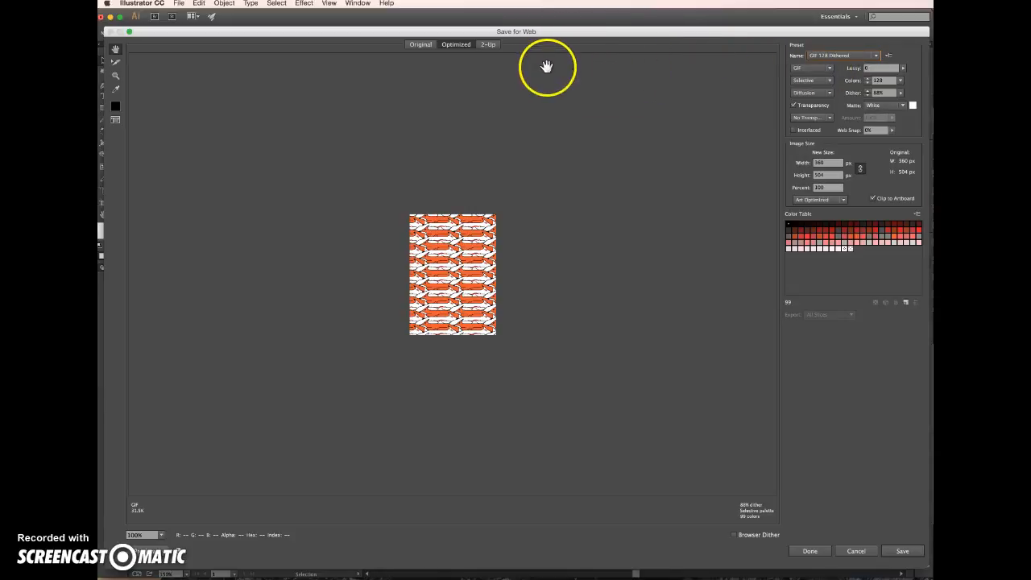
Show the 2-Up comparison and apply the JPEG High preset to the original preview to compare it with the GIF
{"action": "left_click", "coordinate": [488, 45]}
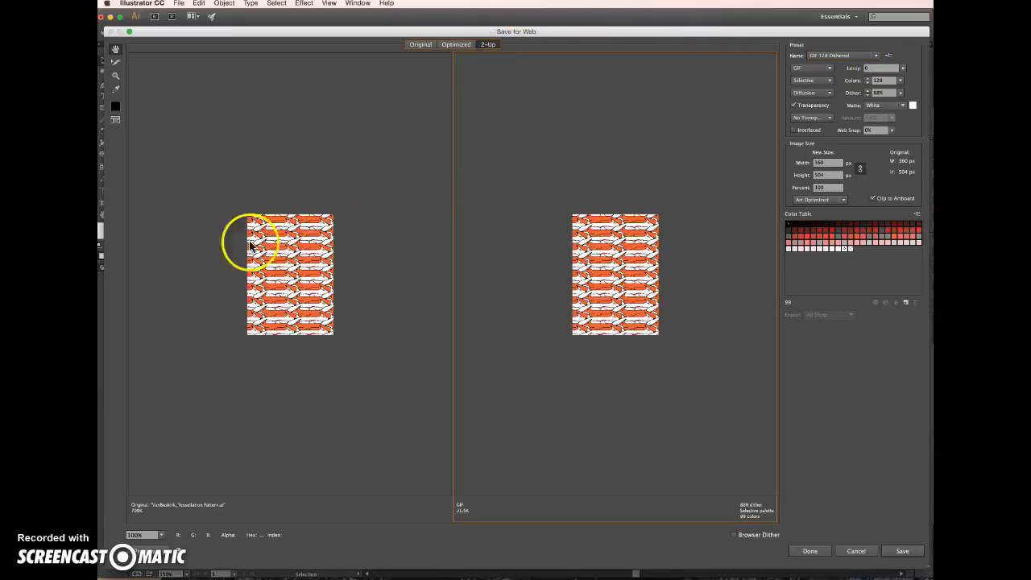
{"action": "left_click", "coordinate": [281, 270]}
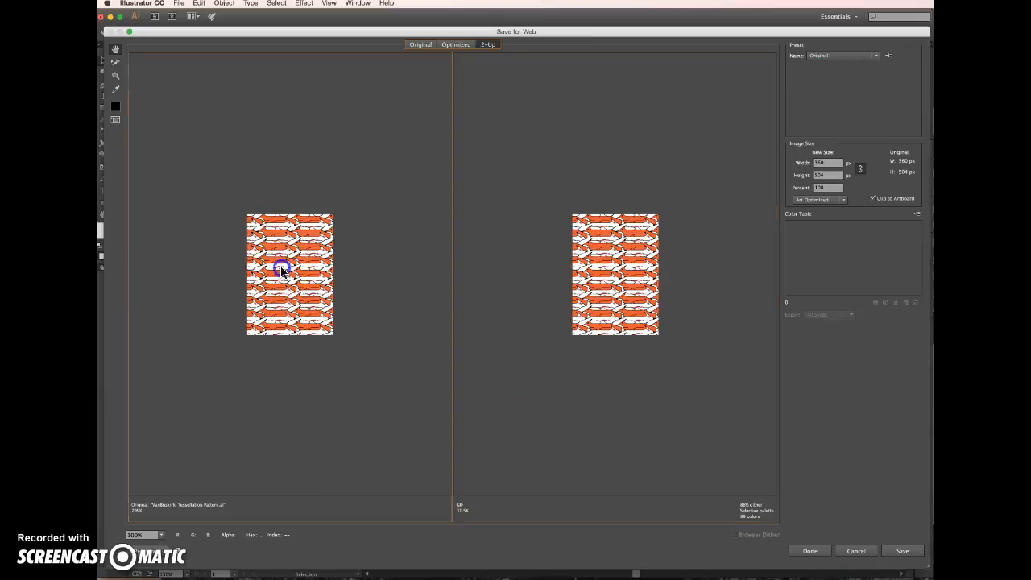
{"action": "left_click", "coordinate": [827, 55]}
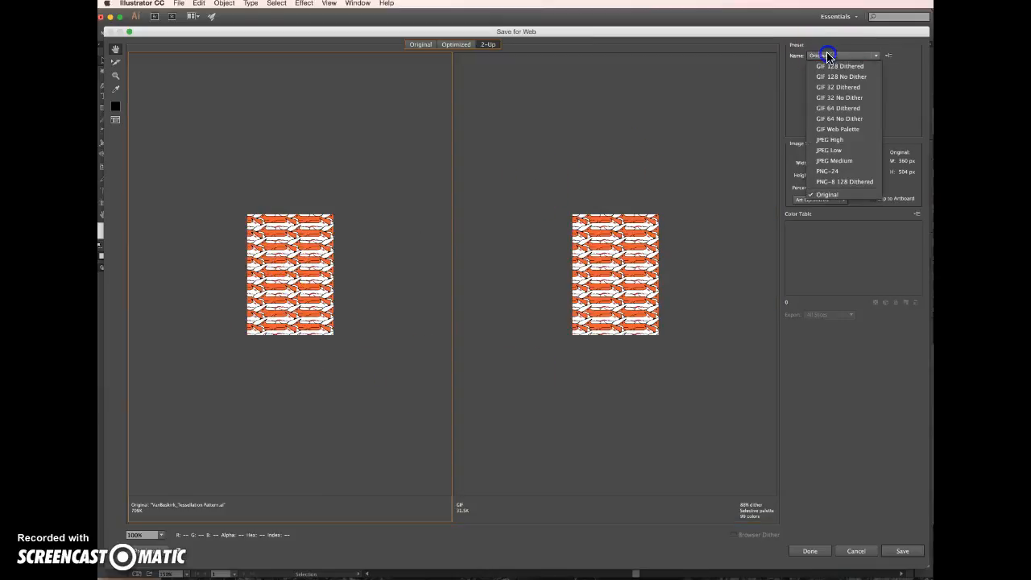
{"action": "left_click", "coordinate": [841, 140]}
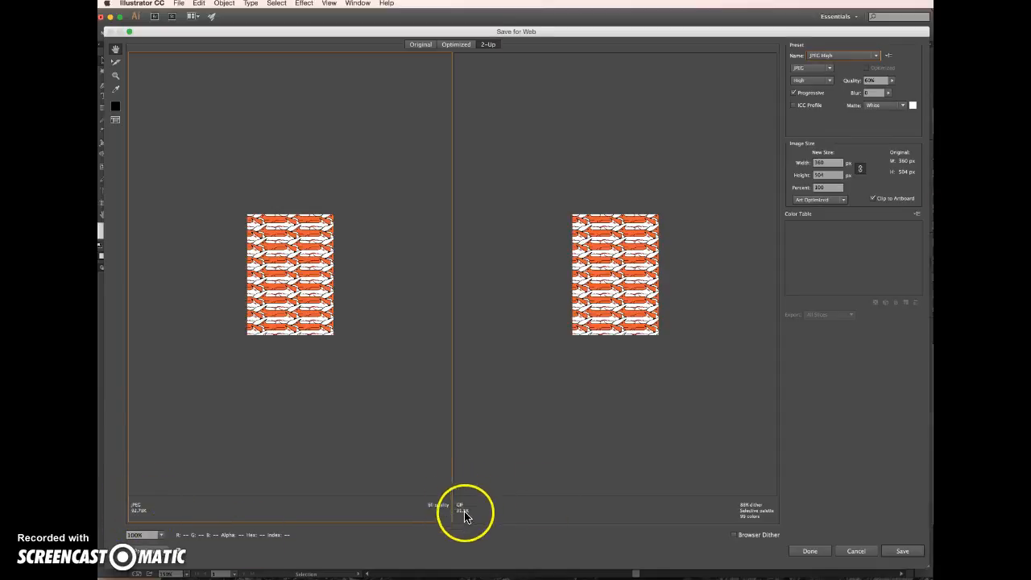
Return to the single Optimized preview and set the preset back to GIF 128 Dithered
{"action": "left_click", "coordinate": [458, 45]}
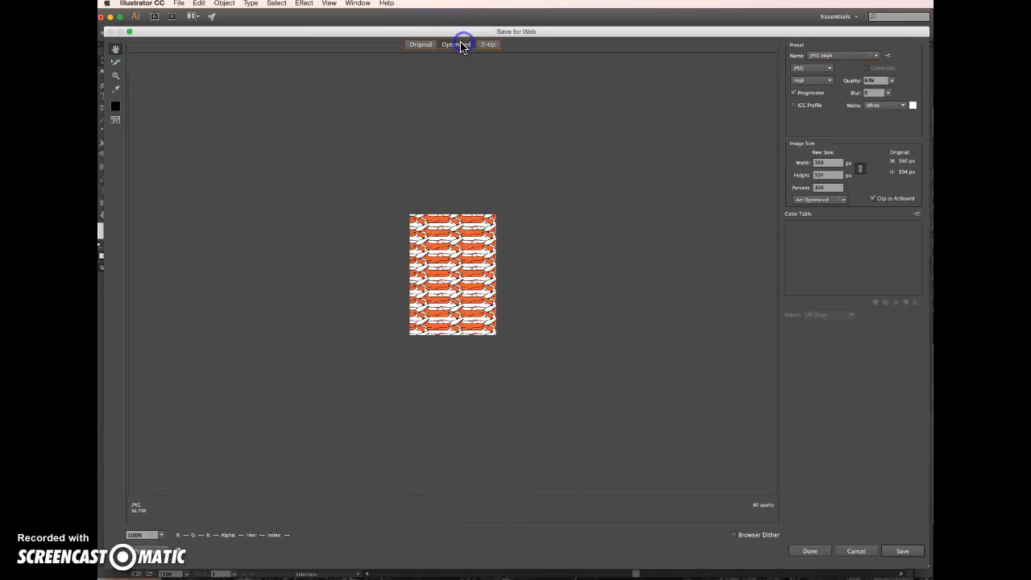
{"action": "left_click", "coordinate": [827, 62]}
{"action": "left_click", "coordinate": [838, 64]}
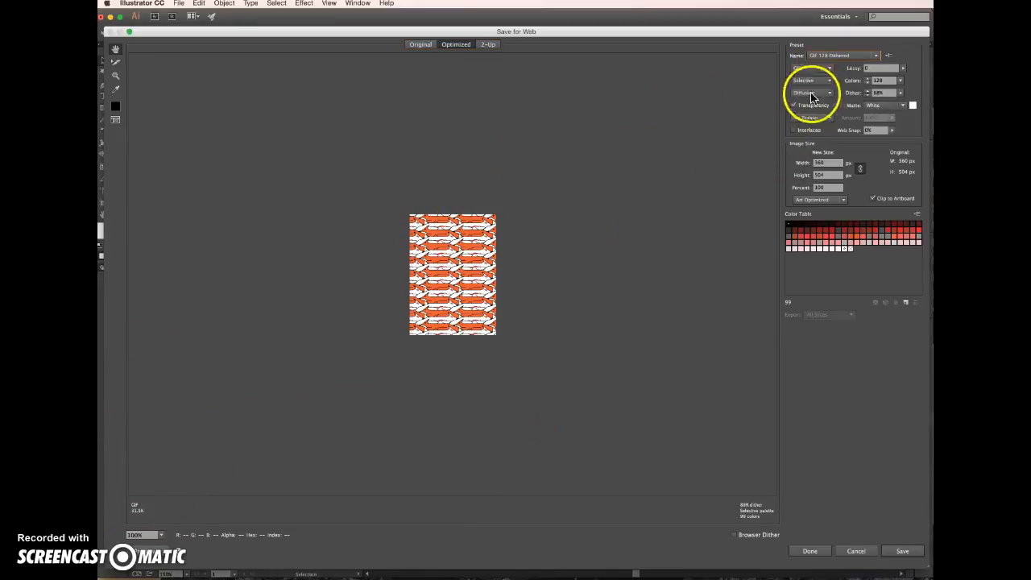
Save the optimized GIF as Images Only in the Desktop's Project 2- Tessellation folder
{"action": "left_click", "coordinate": [903, 553]}
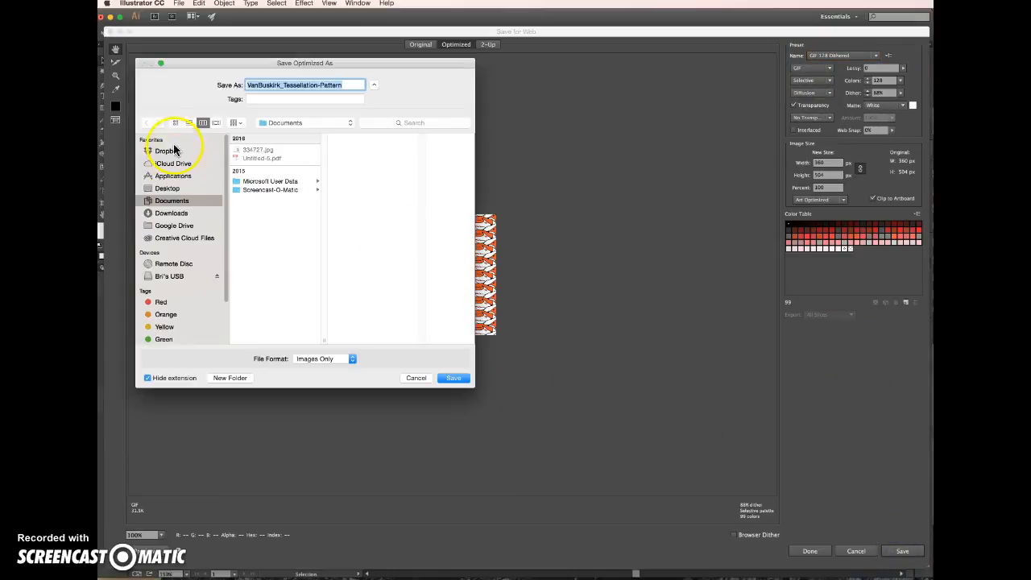
{"action": "left_click", "coordinate": [174, 151]}
{"action": "left_click", "coordinate": [169, 189]}
{"action": "left_click", "coordinate": [266, 150]}
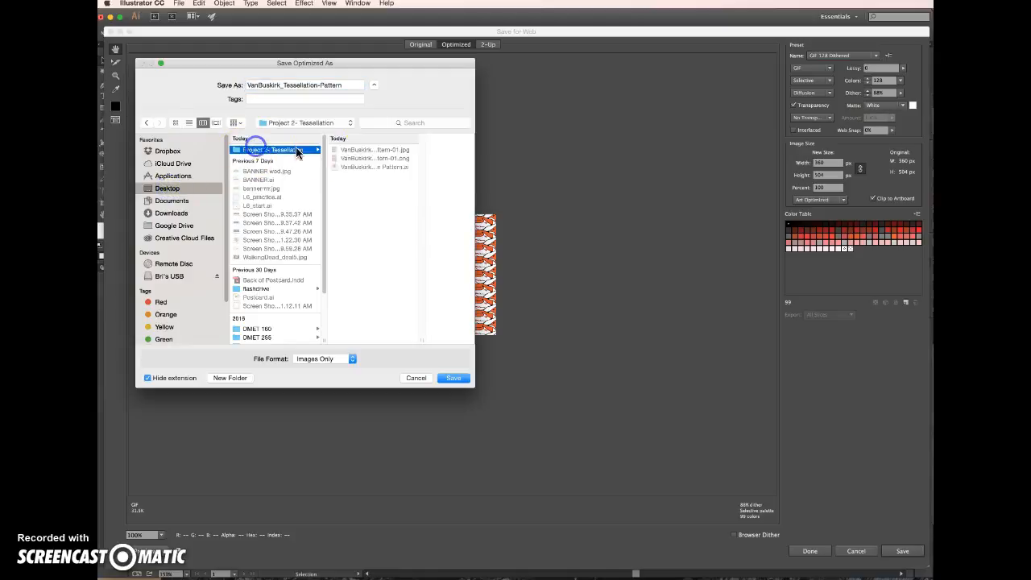
{"action": "left_click", "coordinate": [454, 379]}
{"action": "left_click", "coordinate": [690, 437]}
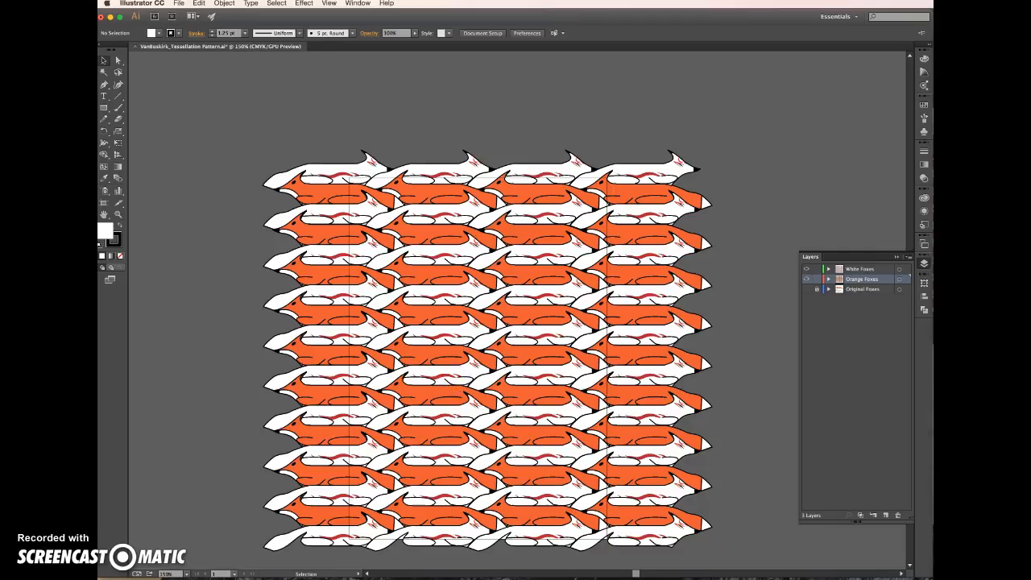
Switch to the project folder in Finder and remove the "-01" suffix from the JPG file's name
{"action": "key", "text": "super+Tab"}
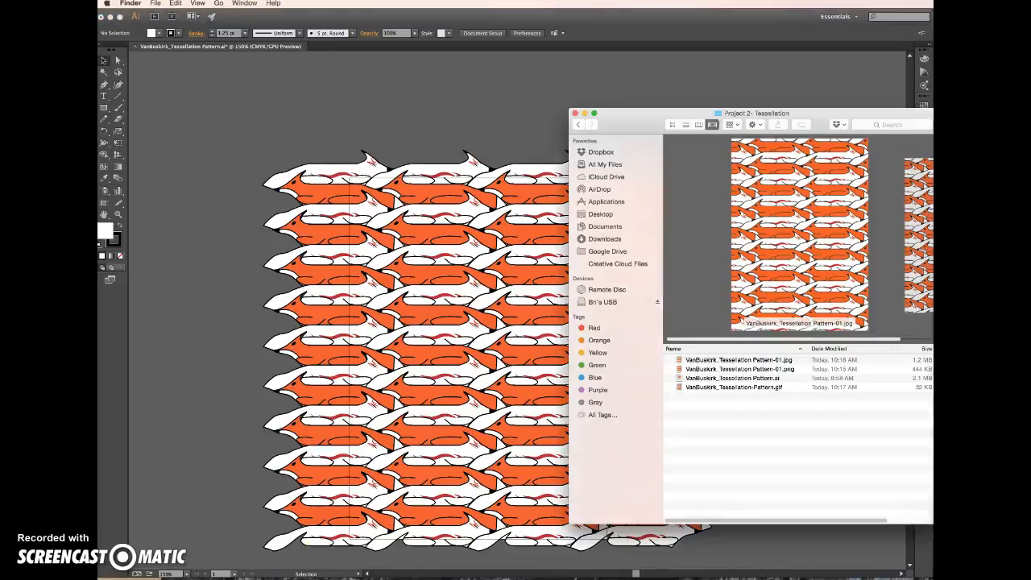
{"action": "left_click", "coordinate": [777, 360]}
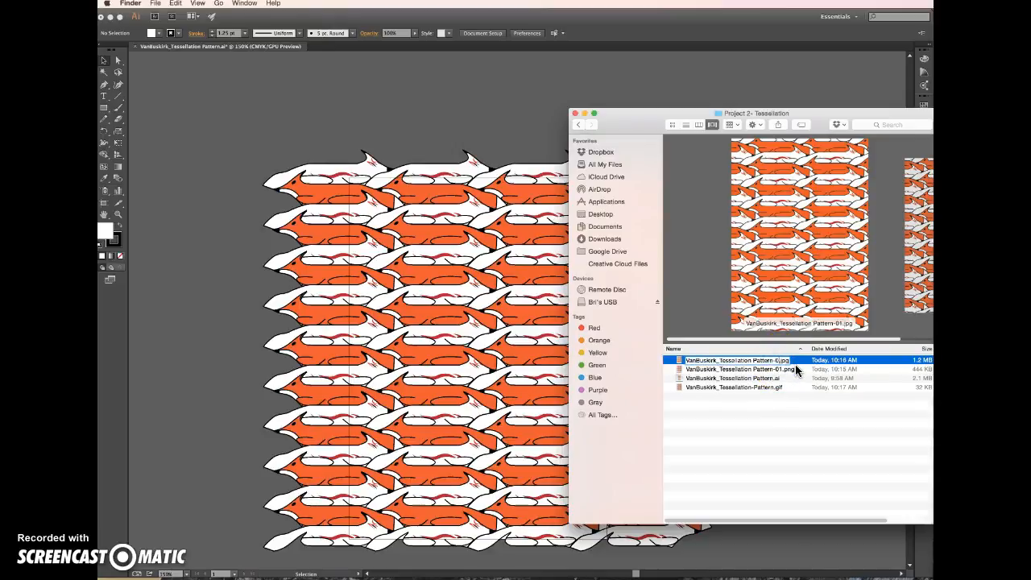
{"action": "left_click", "coordinate": [782, 368]}
{"action": "left_click", "coordinate": [779, 370]}
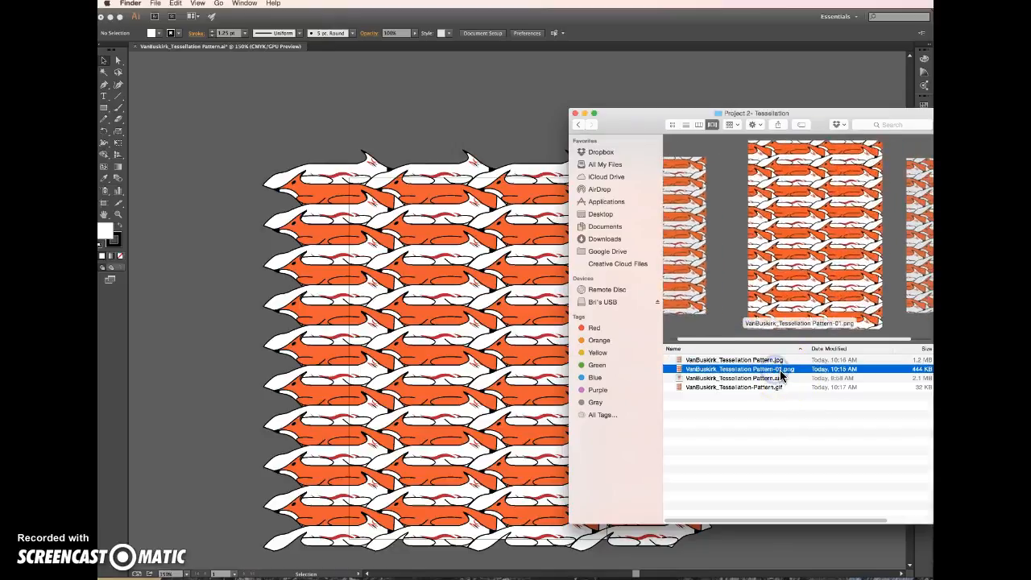
Remove the "-01" suffix from the PNG file's name in the project folder
{"action": "left_click", "coordinate": [778, 361]}
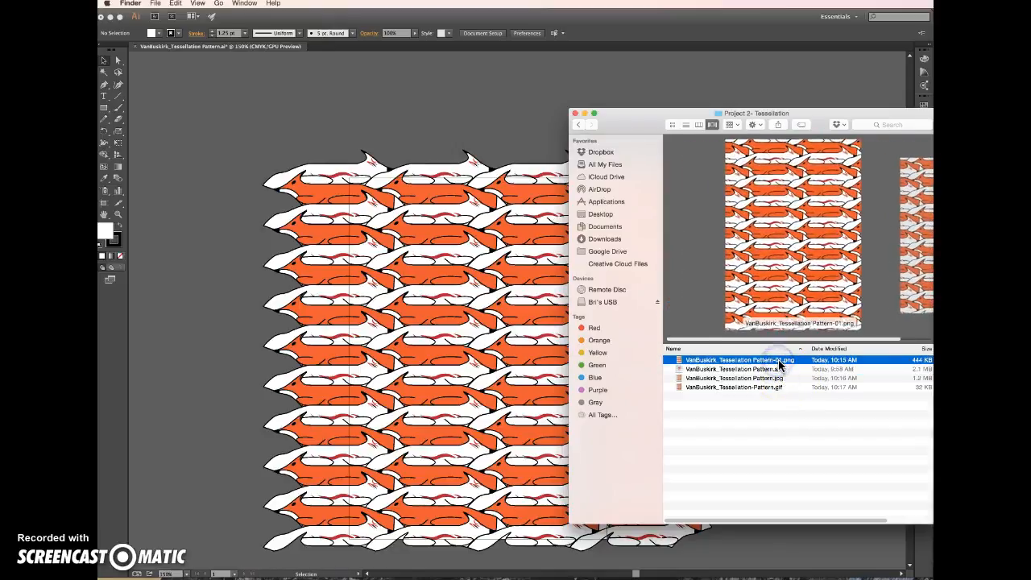
{"action": "key", "text": "Right"}
{"action": "key", "text": "BackSpace"}
{"action": "key", "text": "BackSpace"}
{"action": "key", "text": "BackSpace"}
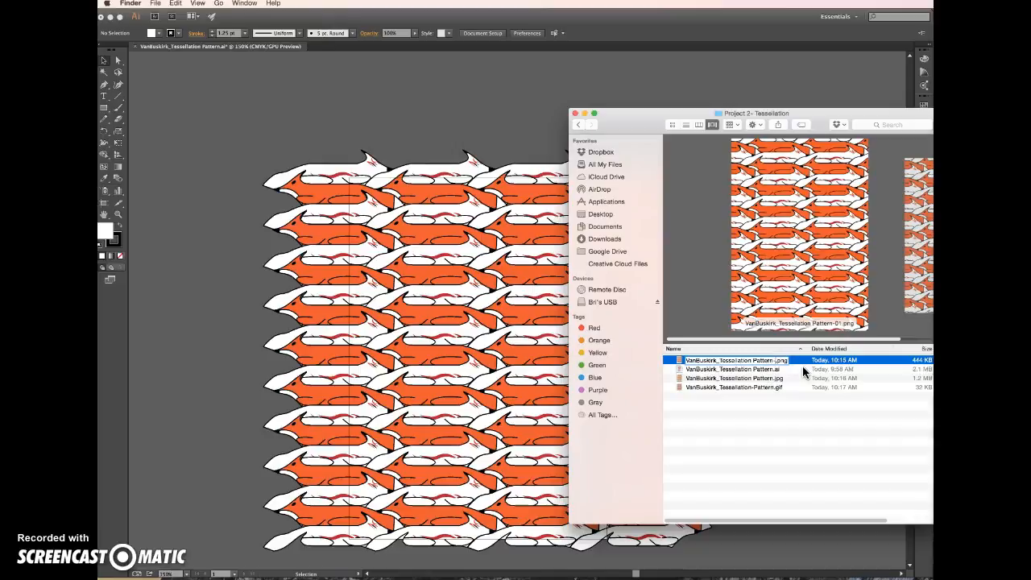
{"action": "left_click", "coordinate": [760, 413]}
Return to Illustrator and save the pattern as an Adobe PDF in the Project 2- Tessellation folder using the Illustrator Default preset
{"action": "left_click", "coordinate": [540, 125]}
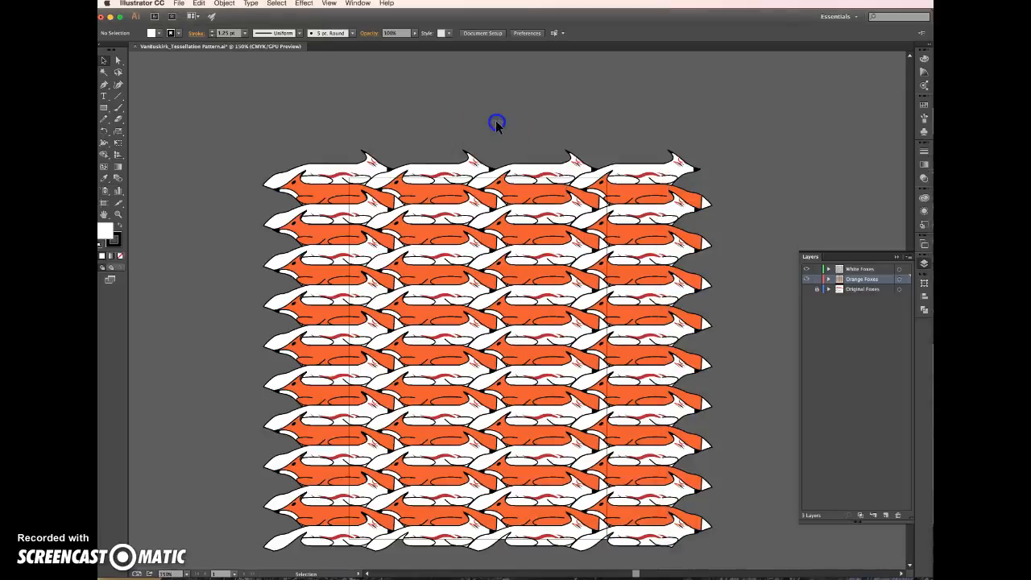
{"action": "left_click", "coordinate": [179, 3]}
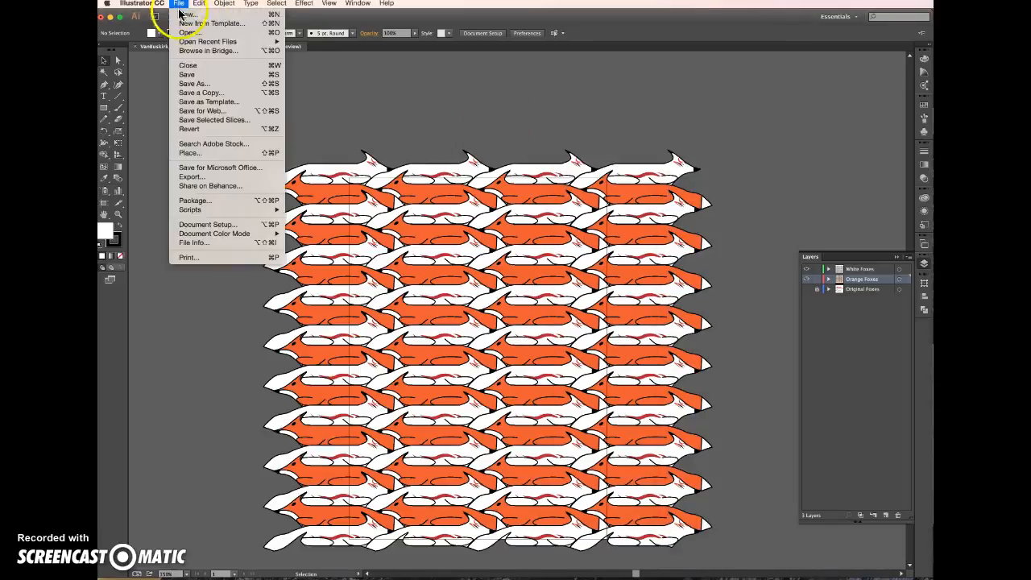
{"action": "left_click", "coordinate": [204, 84]}
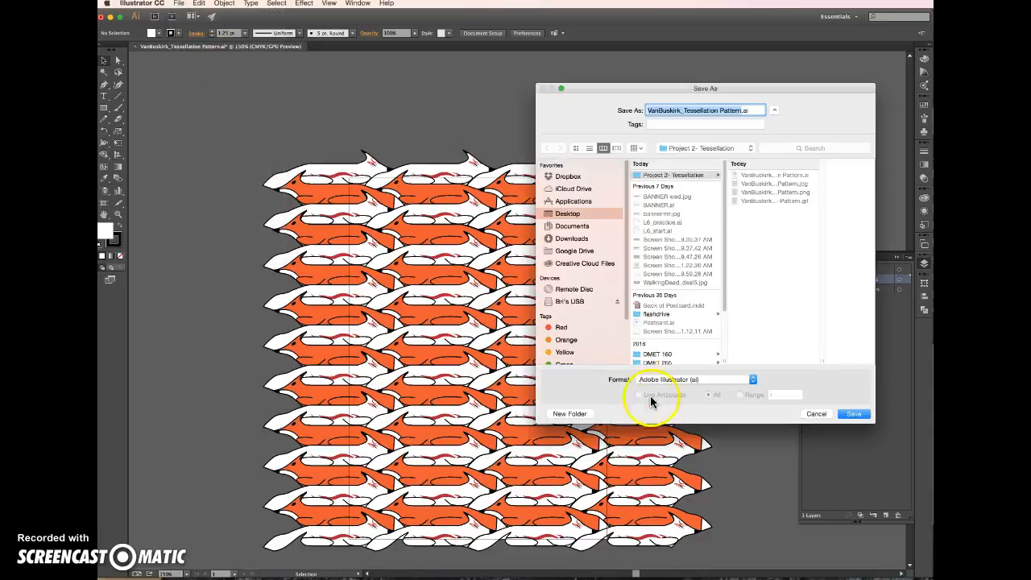
{"action": "left_click", "coordinate": [684, 377]}
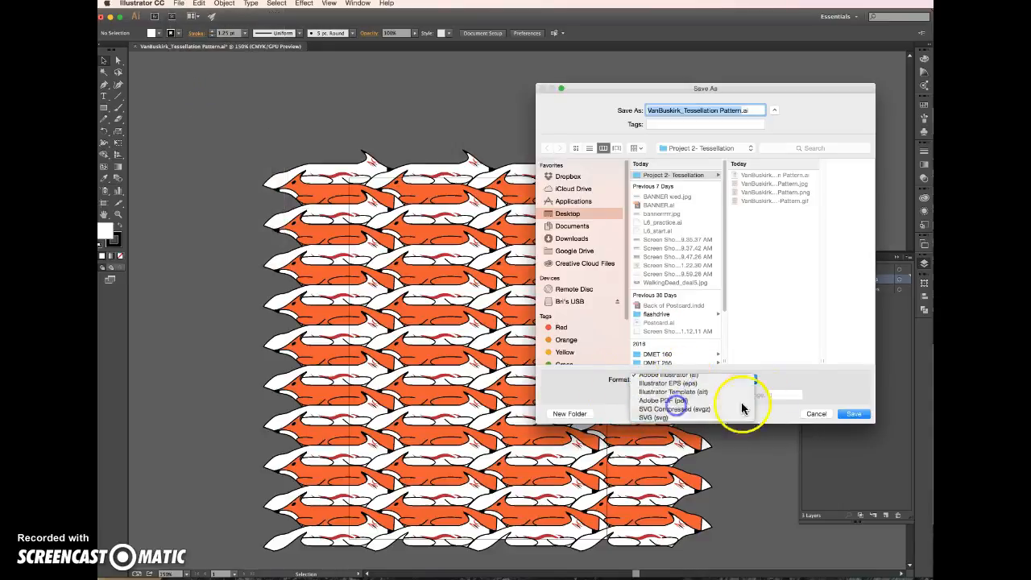
{"action": "left_click", "coordinate": [677, 406]}
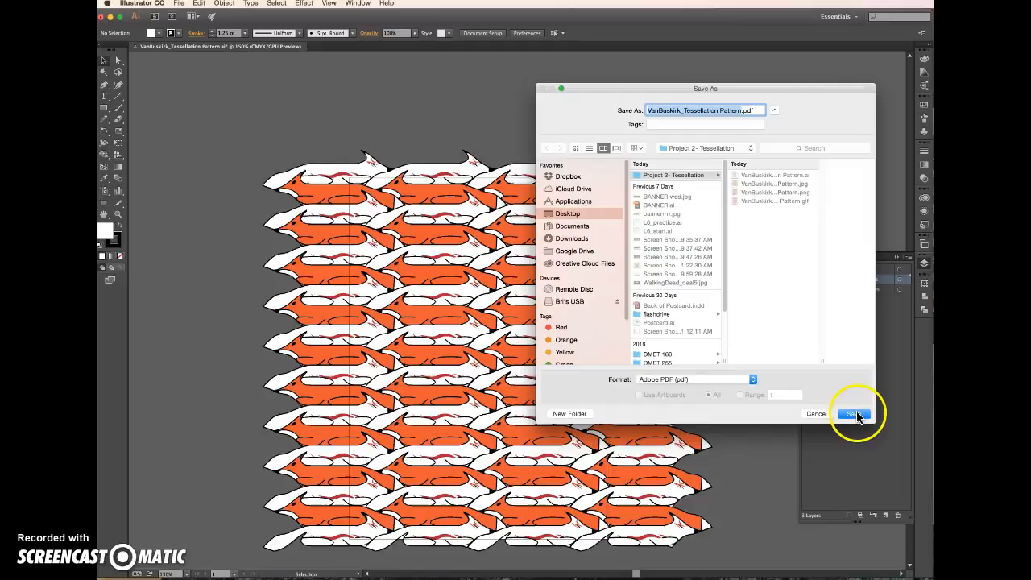
{"action": "left_click", "coordinate": [856, 414]}
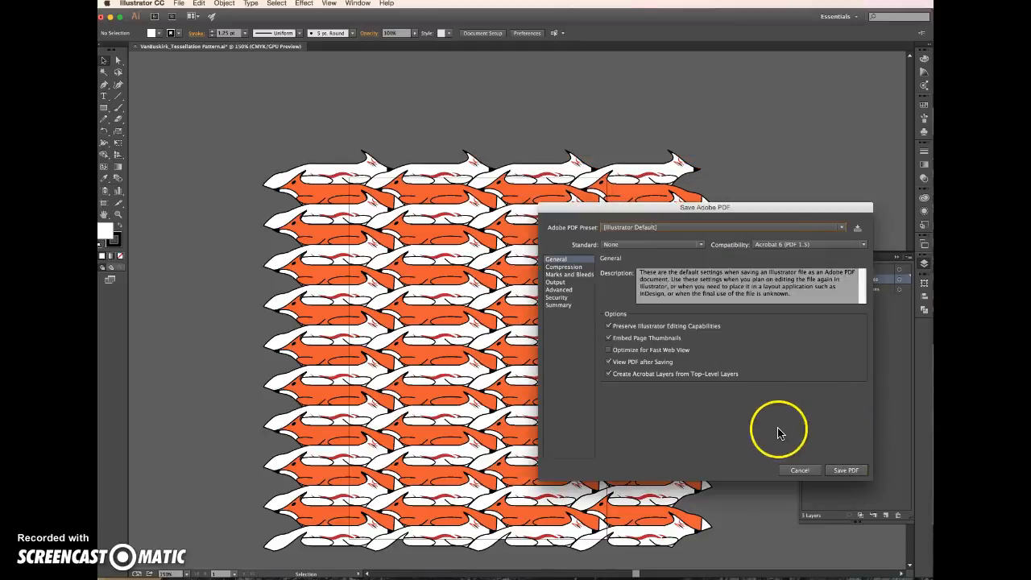
{"action": "left_click", "coordinate": [562, 275]}
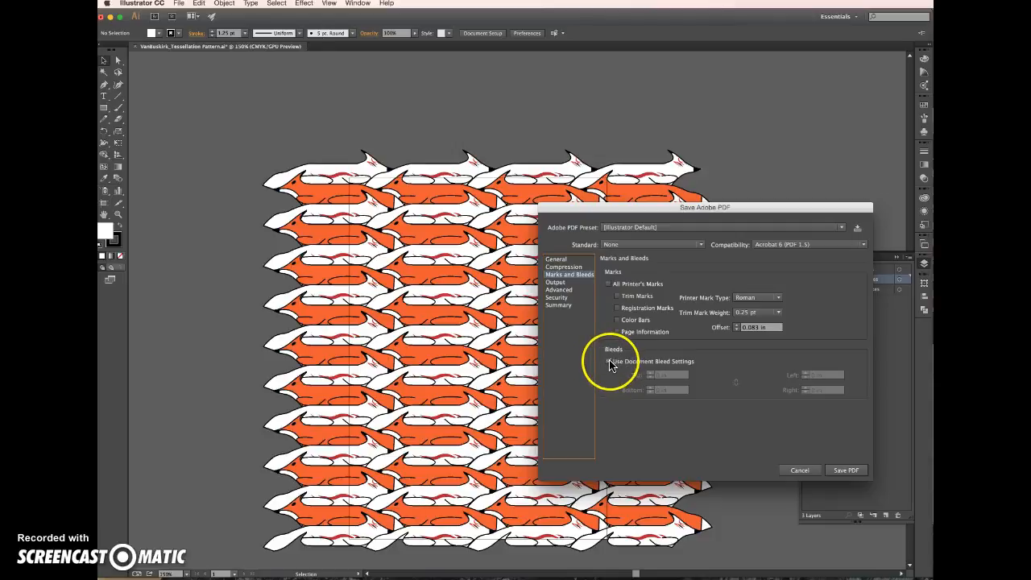
{"action": "left_click", "coordinate": [840, 470]}
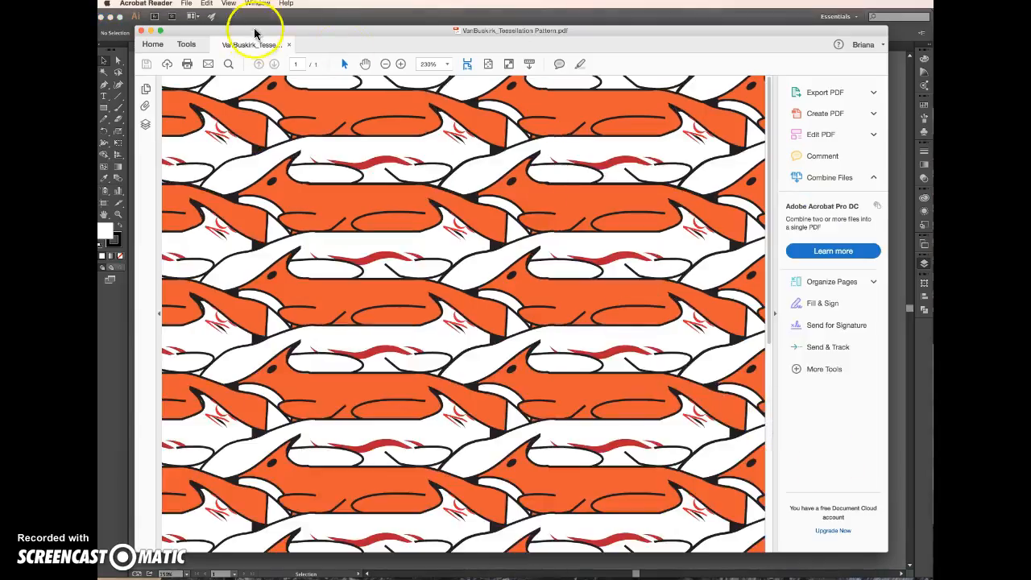
Zoom out to 75% in Acrobat Reader to inspect the whole exported PDF page, and close it
{"action": "left_click", "coordinate": [385, 64]}
{"action": "left_click", "coordinate": [385, 64]}
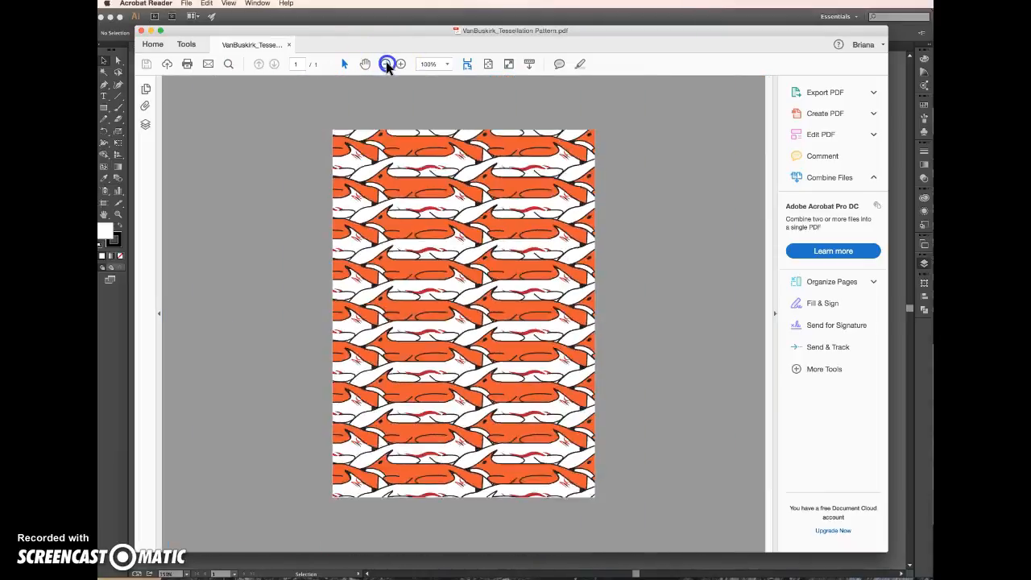
{"action": "left_click", "coordinate": [385, 63]}
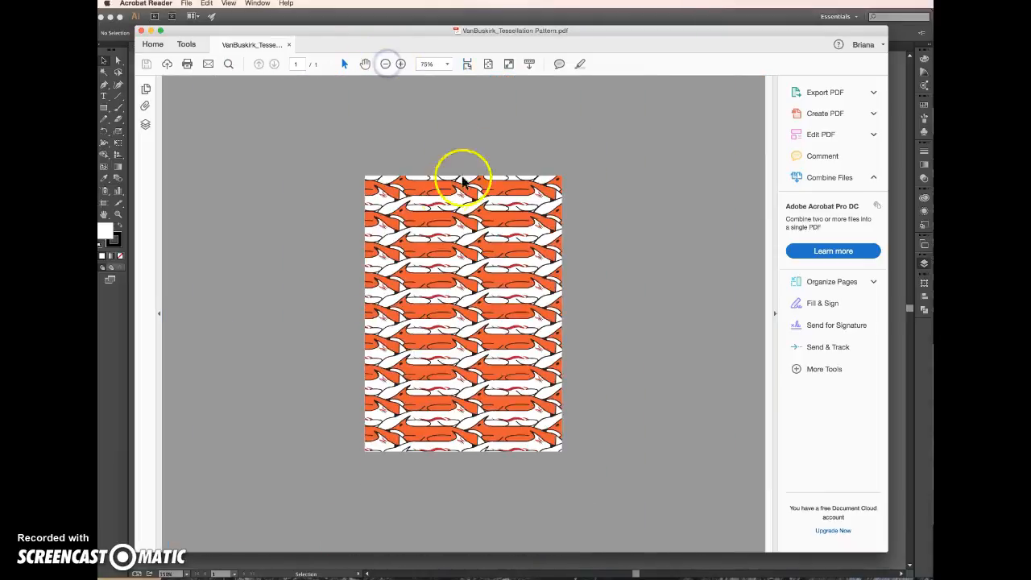
{"action": "left_click", "coordinate": [142, 32]}
Compare the files in the Finder project folder with the pattern deliverables listed in the Word project brief
{"action": "left_click", "coordinate": [298, 578]}
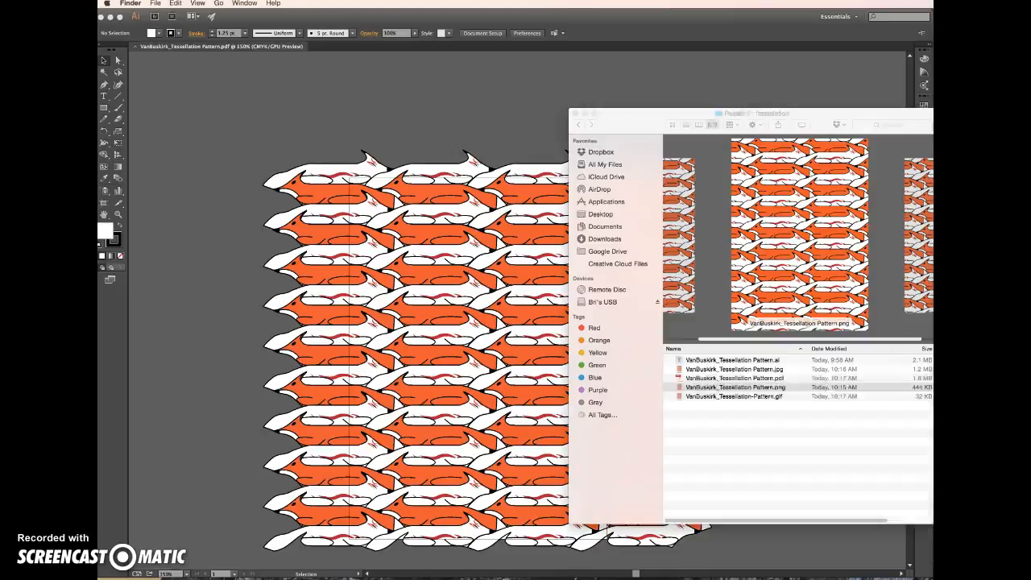
{"action": "left_click", "coordinate": [746, 424]}
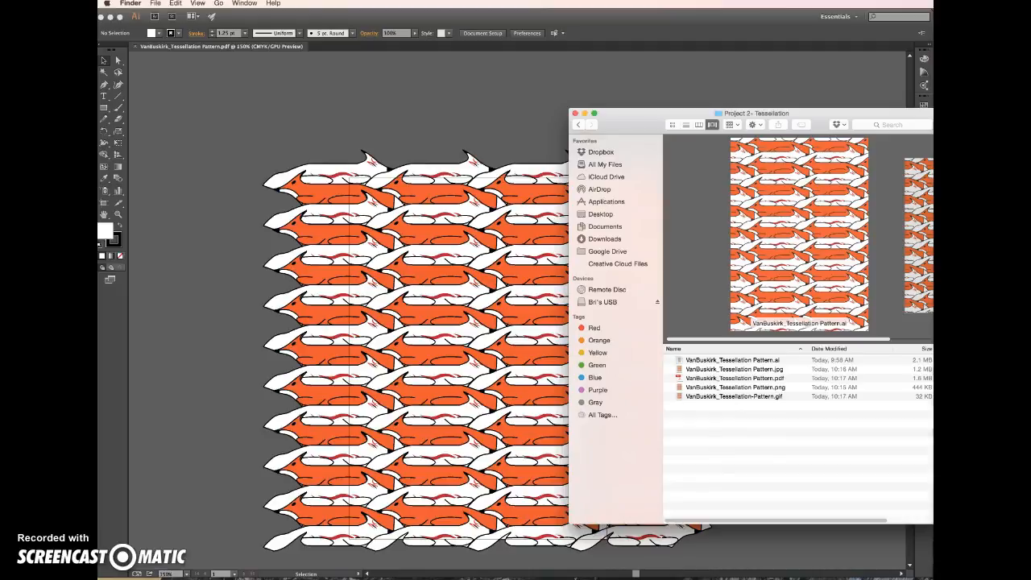
{"action": "left_click", "coordinate": [926, 576]}
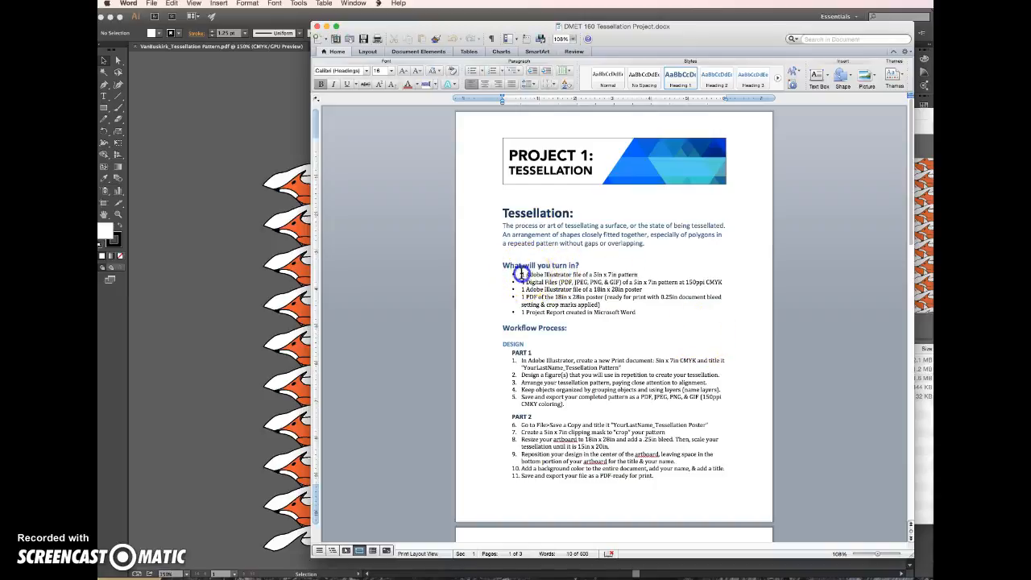
{"action": "left_click_drag", "start_coordinate": [655, 275], "coordinate": [749, 283]}
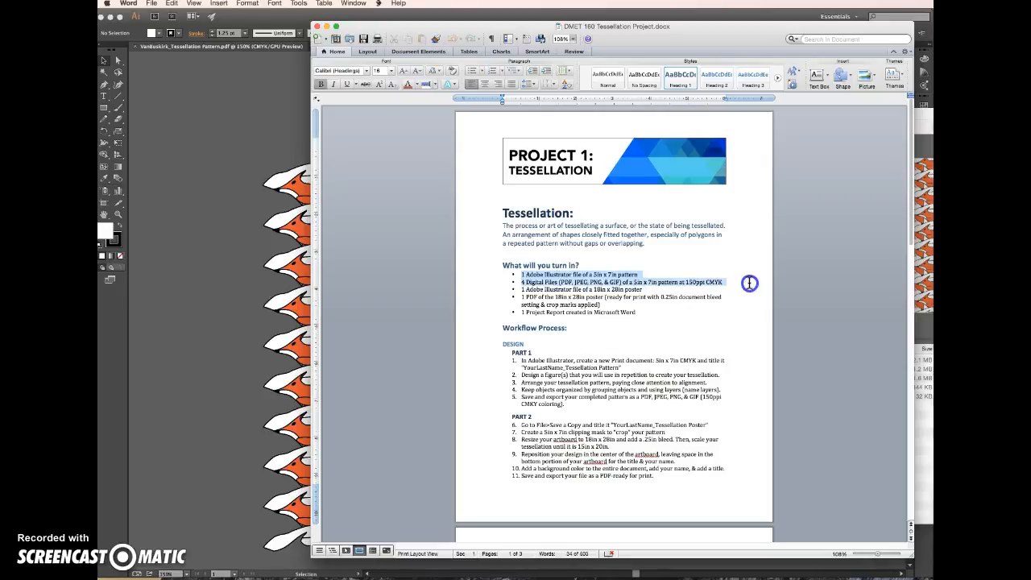
{"action": "left_click", "coordinate": [918, 417]}
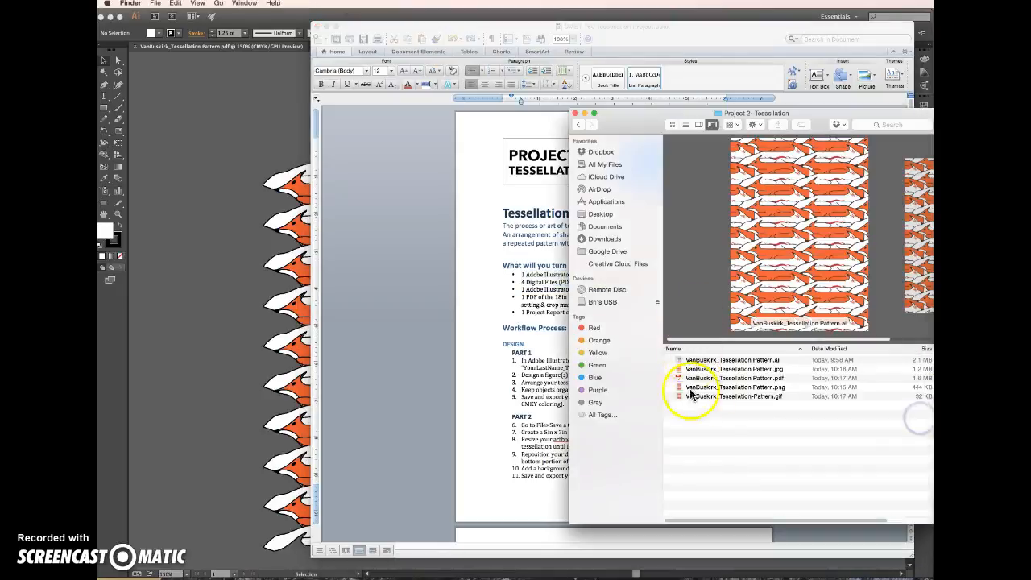
Review the Part 2 poster instructions in the Word project brief, including the required poster file title
{"action": "left_click", "coordinate": [524, 308]}
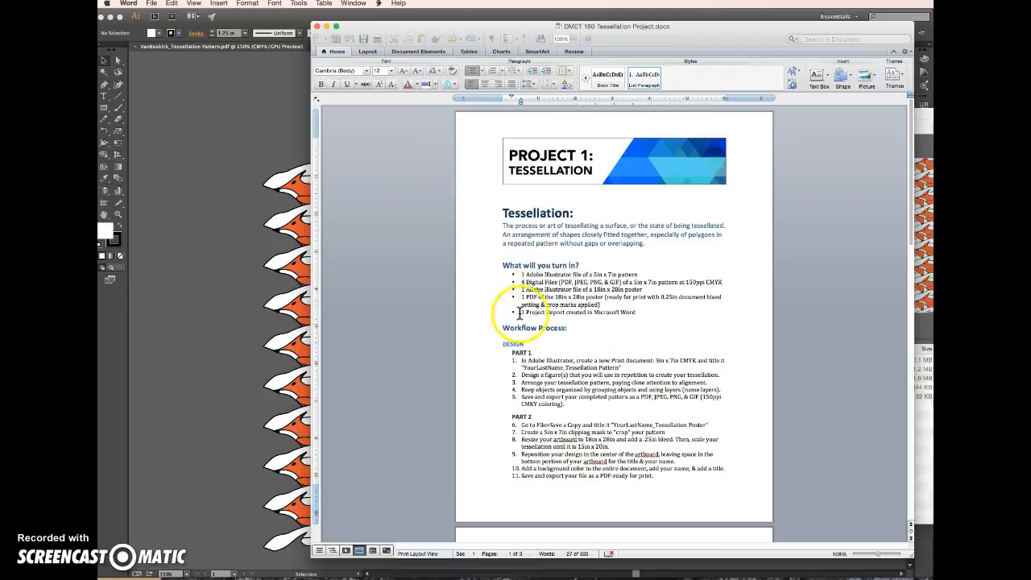
{"action": "scroll", "coordinate": [523, 314], "scroll_direction": "down", "scroll_amount": 1}
{"action": "left_click_drag", "start_coordinate": [522, 400], "coordinate": [662, 450]}
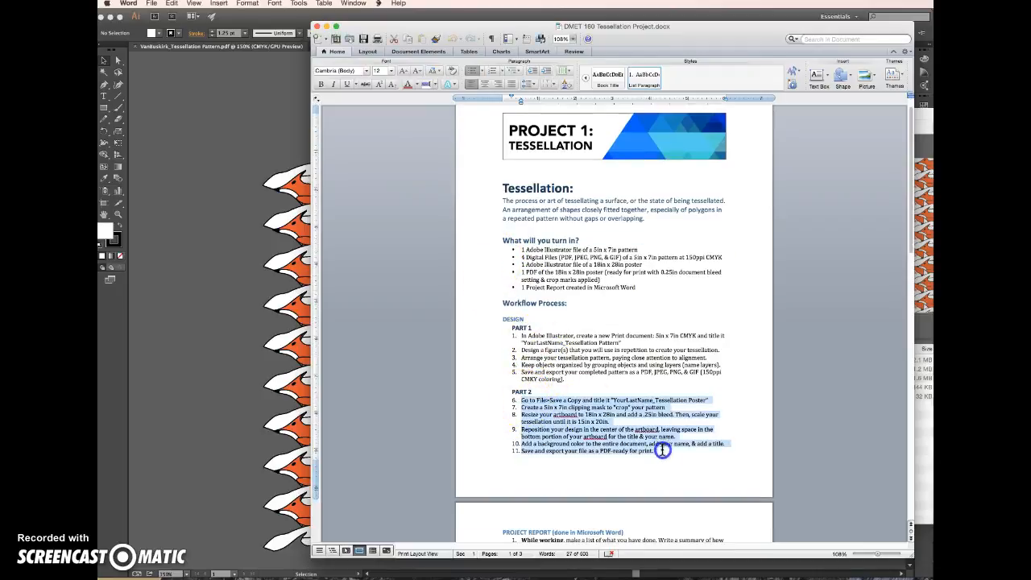
{"action": "left_click", "coordinate": [684, 456]}
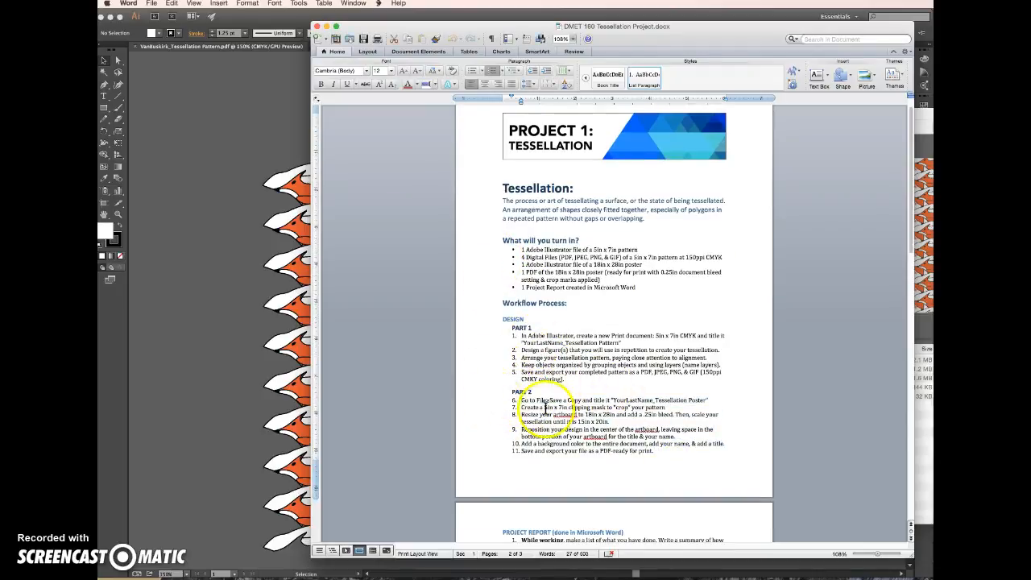
{"action": "left_click", "coordinate": [706, 400]}
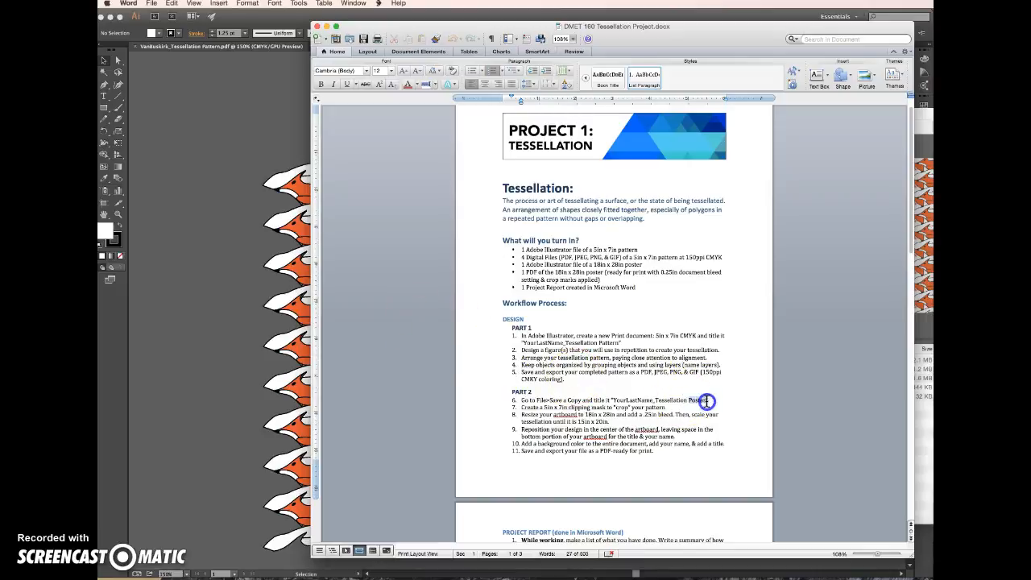
Return to Illustrator and save the document in Adobe Illustrator format, titled with the last name and "_Tessellation Poster", using the default Illustrator Options
{"action": "left_click", "coordinate": [294, 331]}
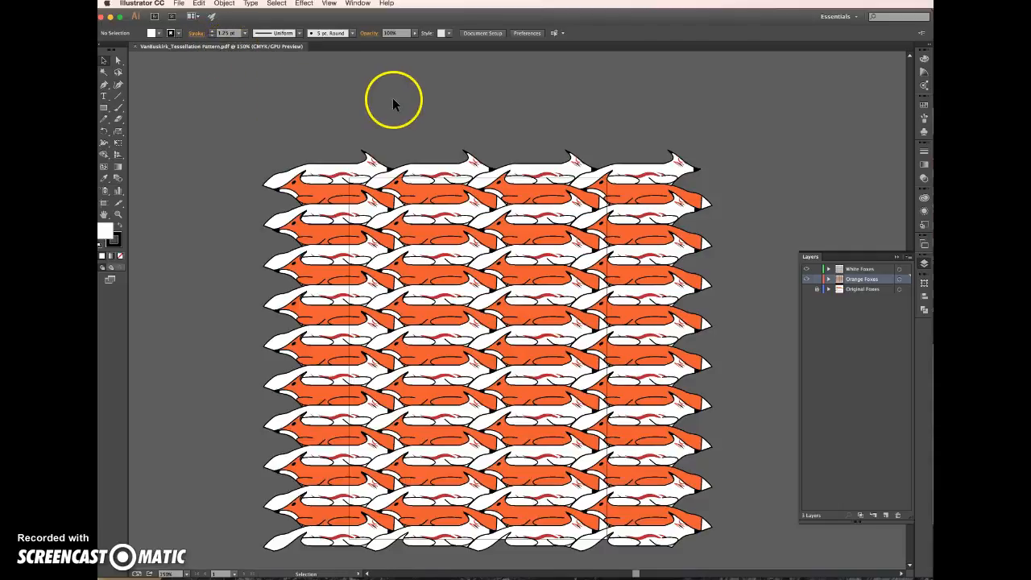
{"action": "left_click", "coordinate": [178, 4]}
{"action": "left_click", "coordinate": [202, 86]}
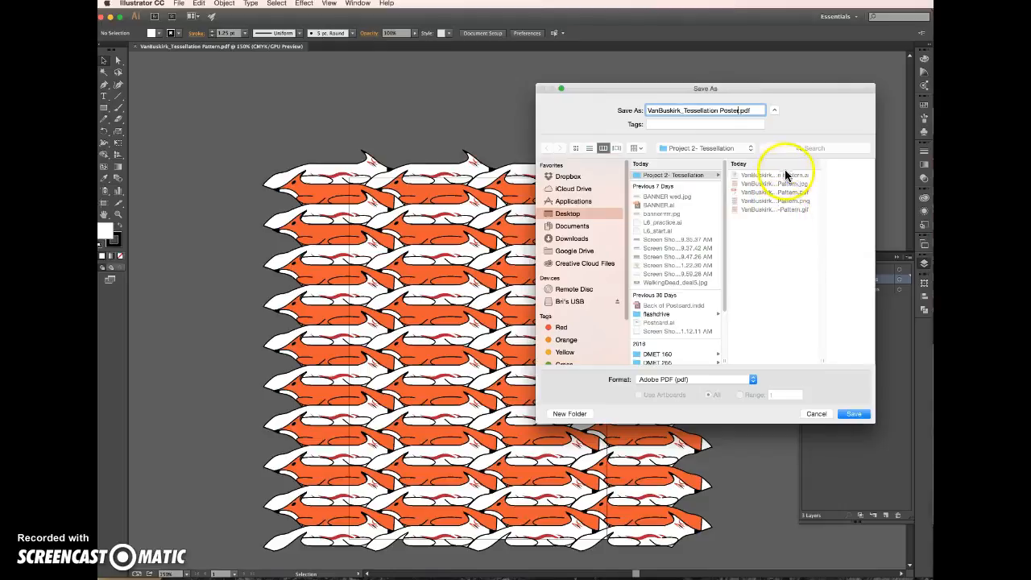
{"action": "left_click", "coordinate": [750, 380]}
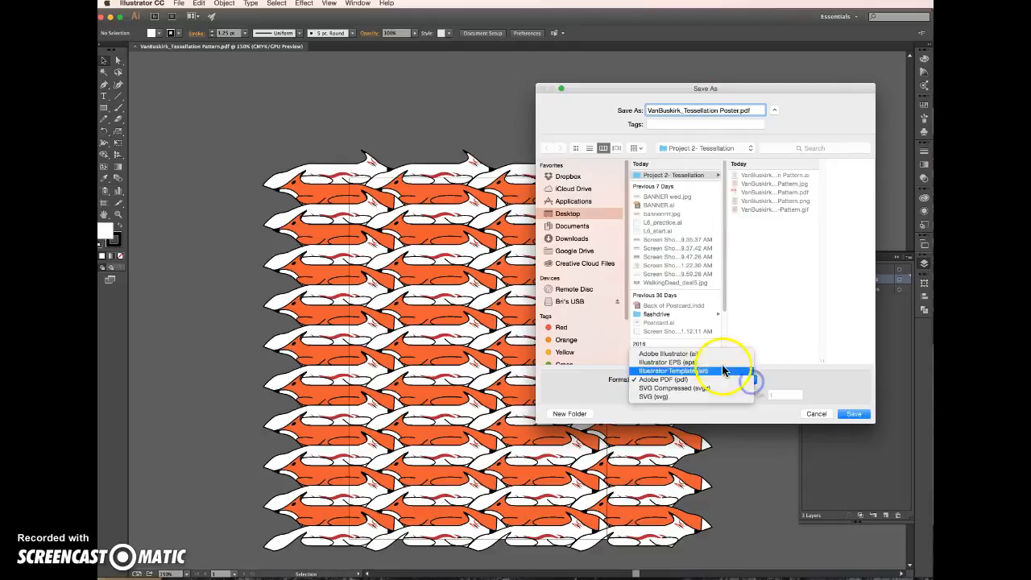
{"action": "left_click", "coordinate": [712, 354]}
{"action": "left_click", "coordinate": [852, 414]}
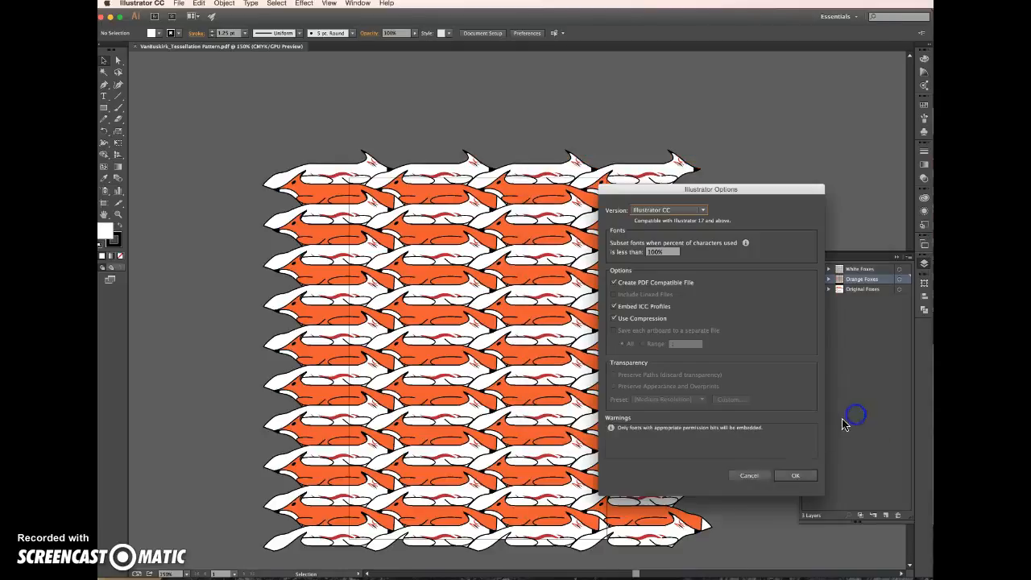
{"action": "left_click", "coordinate": [795, 475]}
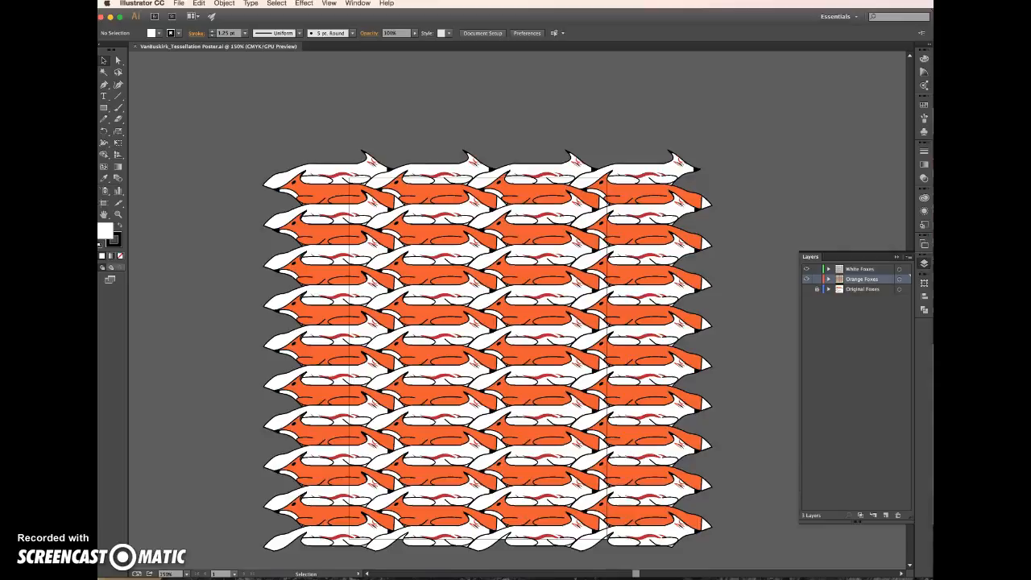
Switch to Finder and check the separate Pattern and Poster Illustrator files in the project folder
{"action": "key", "text": "super+Tab"}
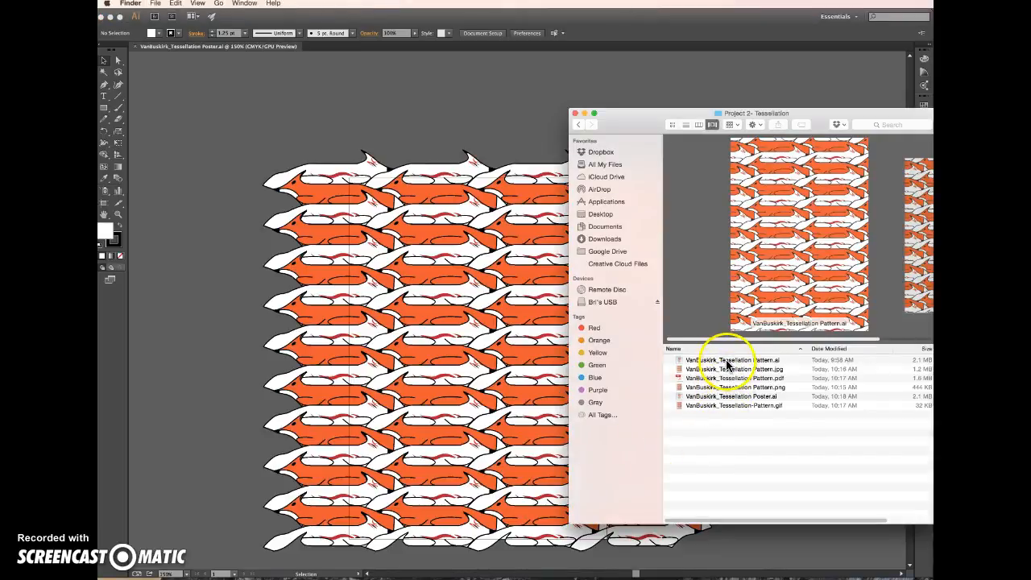
{"action": "left_click", "coordinate": [727, 362]}
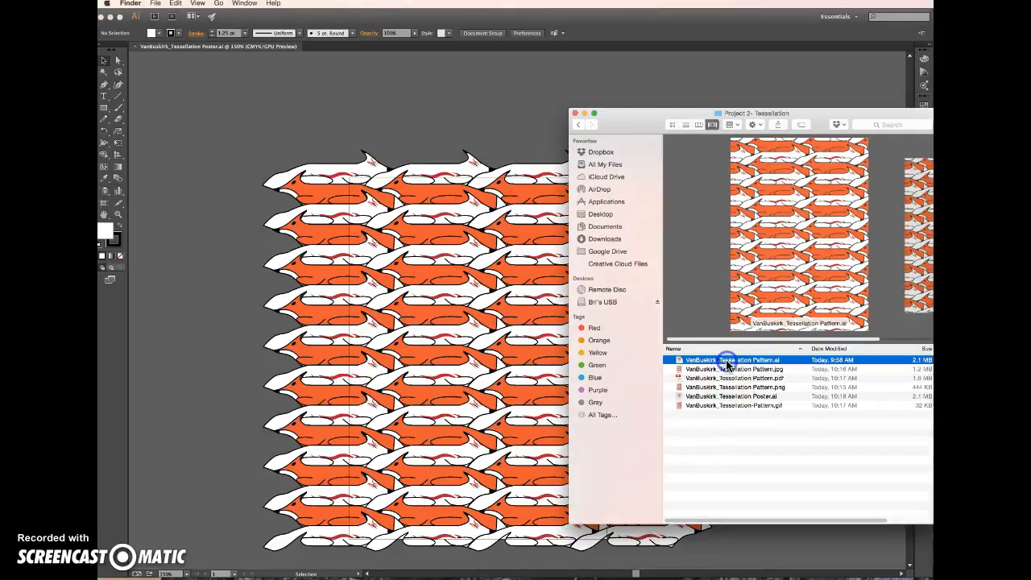
{"action": "left_click", "coordinate": [754, 396]}
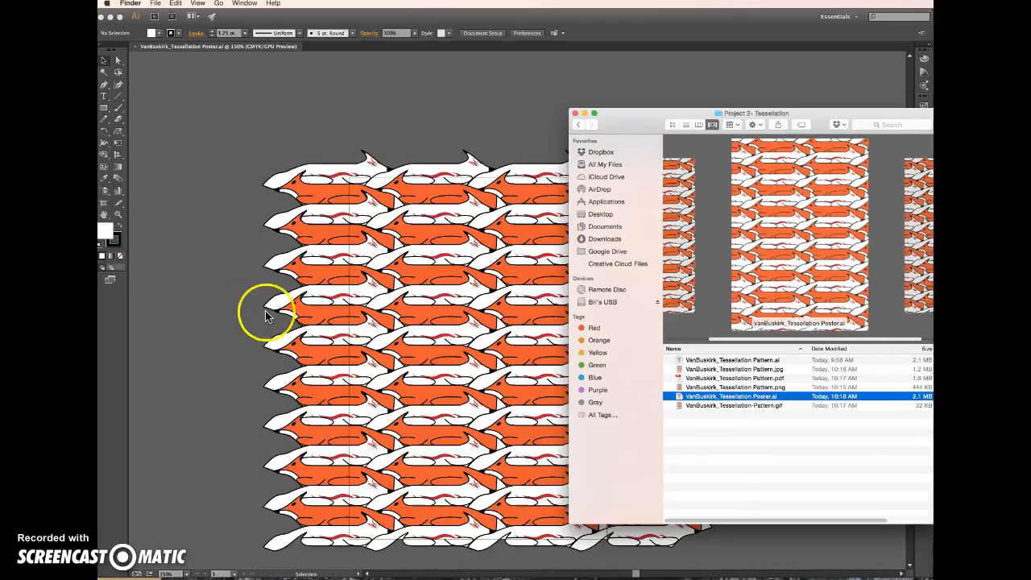
Return to Illustrator and create a rectangle 5 in wide and 7 in high over the fox pattern
{"action": "left_click", "coordinate": [217, 294]}
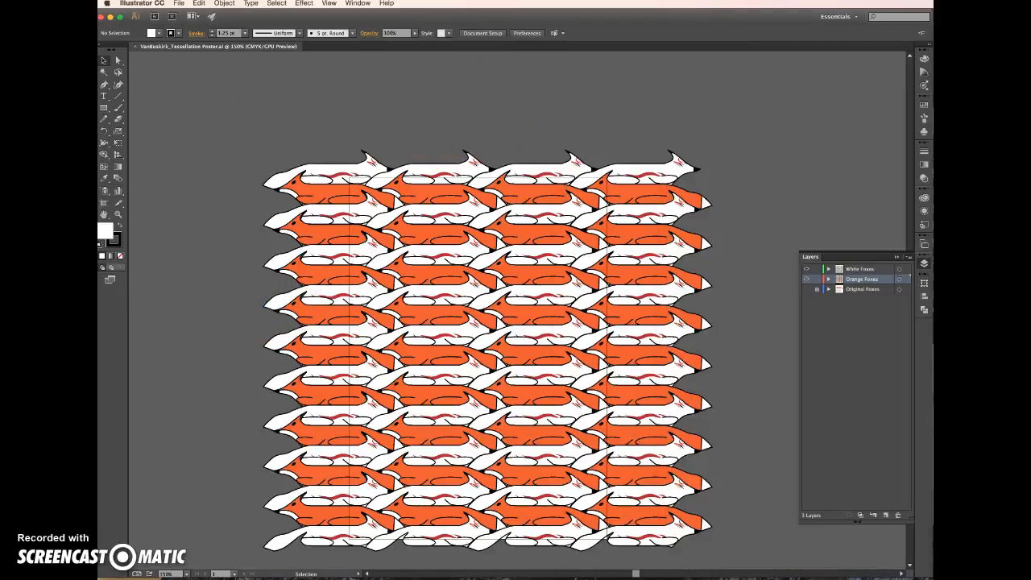
{"action": "left_click", "coordinate": [521, 113]}
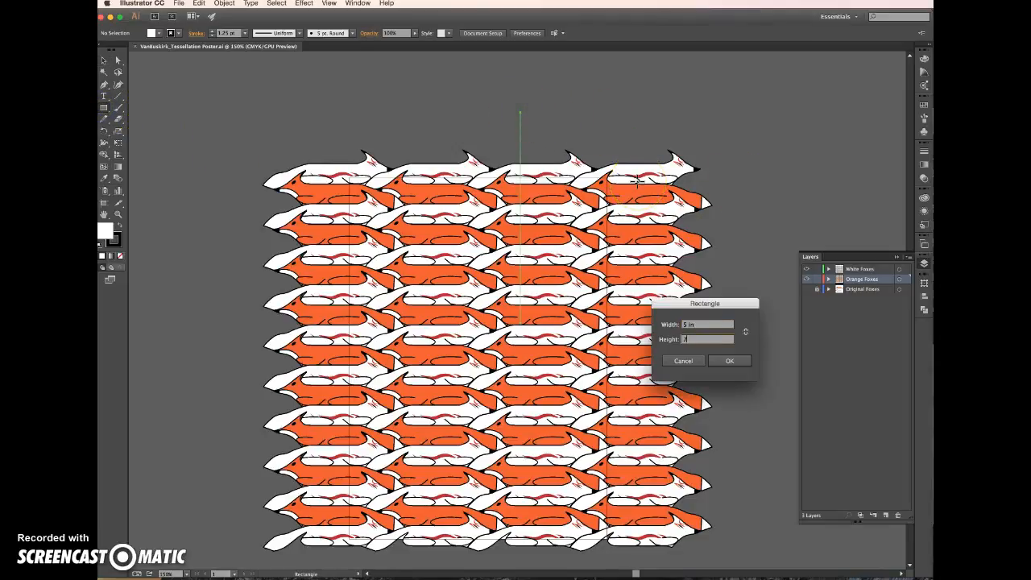
{"action": "type", "text": "7"}
{"action": "key", "text": "Return"}
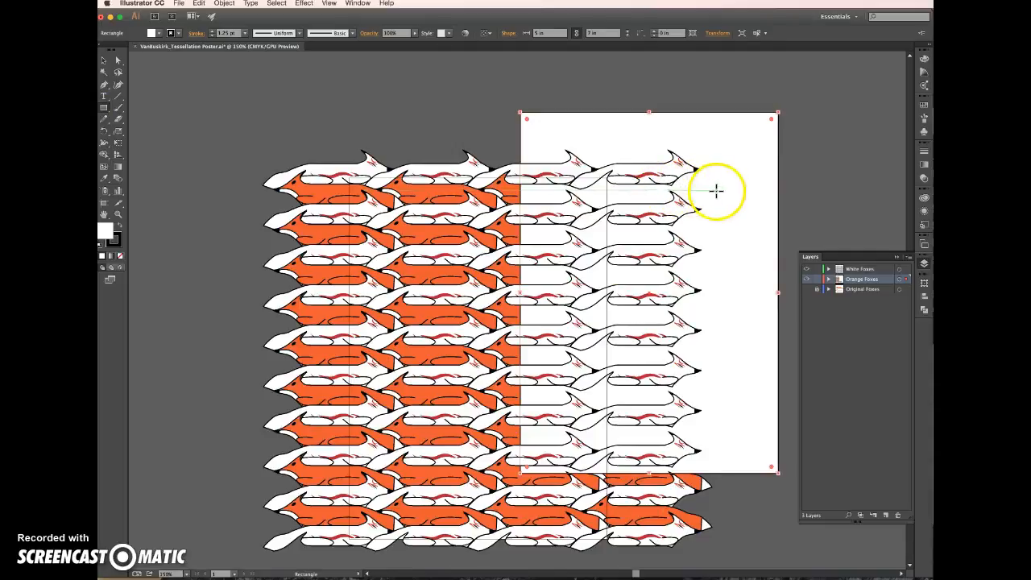
Cut the rectangle, paste it into the White Foxes layer, and align it with the artboard edges
{"action": "key", "text": "super+z"}
{"action": "left_click", "coordinate": [863, 270]}
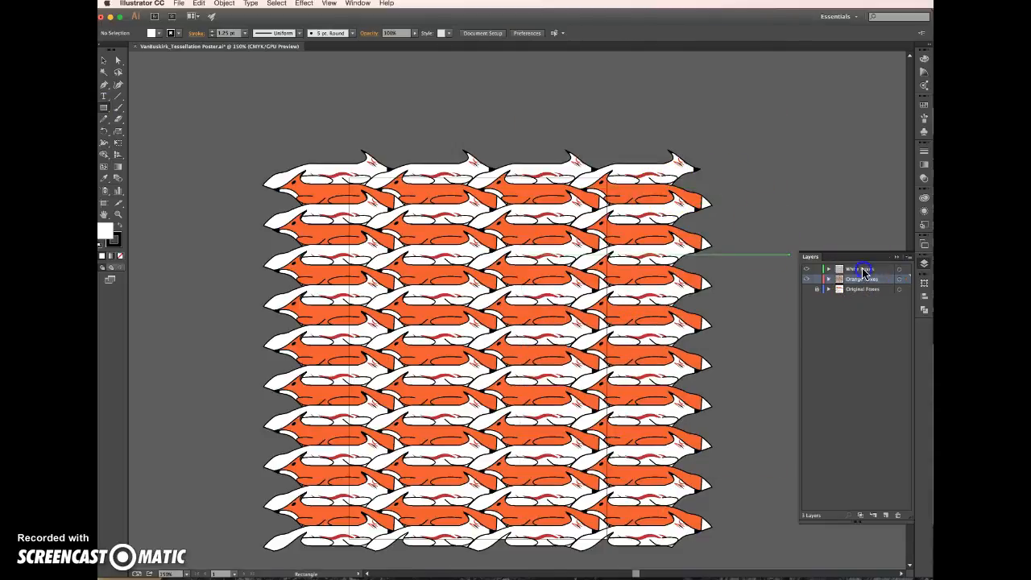
{"action": "key", "text": "super+v"}
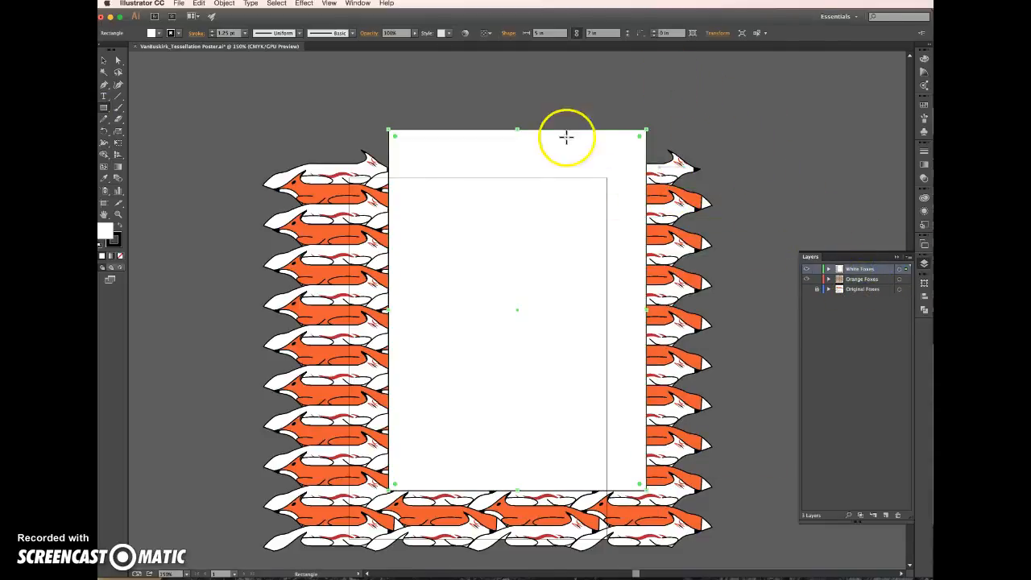
{"action": "key", "text": "v"}
{"action": "left_click_drag", "start_coordinate": [529, 158], "coordinate": [491, 203]}
Select all artwork together with the rectangle and make a clipping mask that crops the pattern to the artboard
{"action": "key", "text": "v"}
{"action": "key", "text": "super+a"}
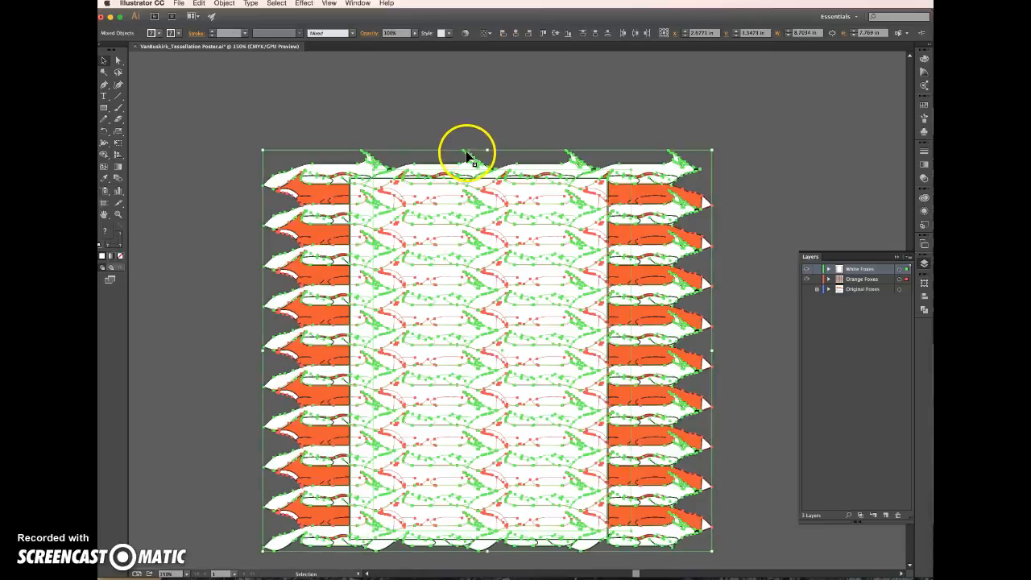
{"action": "right_click", "coordinate": [457, 206]}
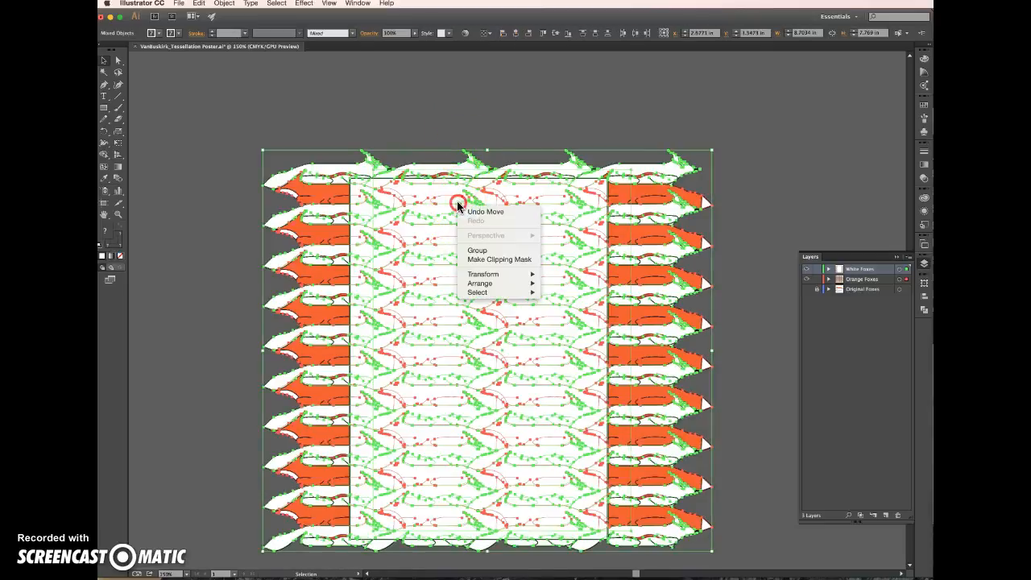
{"action": "left_click", "coordinate": [522, 259]}
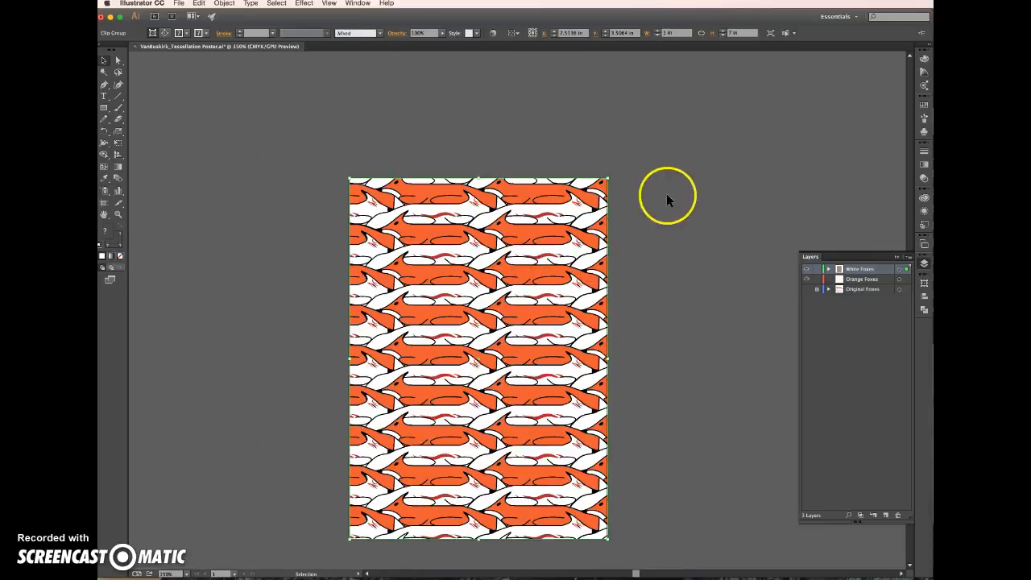
Consult the poster instructions in Word, and in Illustrator resize the artboard to 18 in wide and 28 in high
{"action": "left_click", "coordinate": [668, 196]}
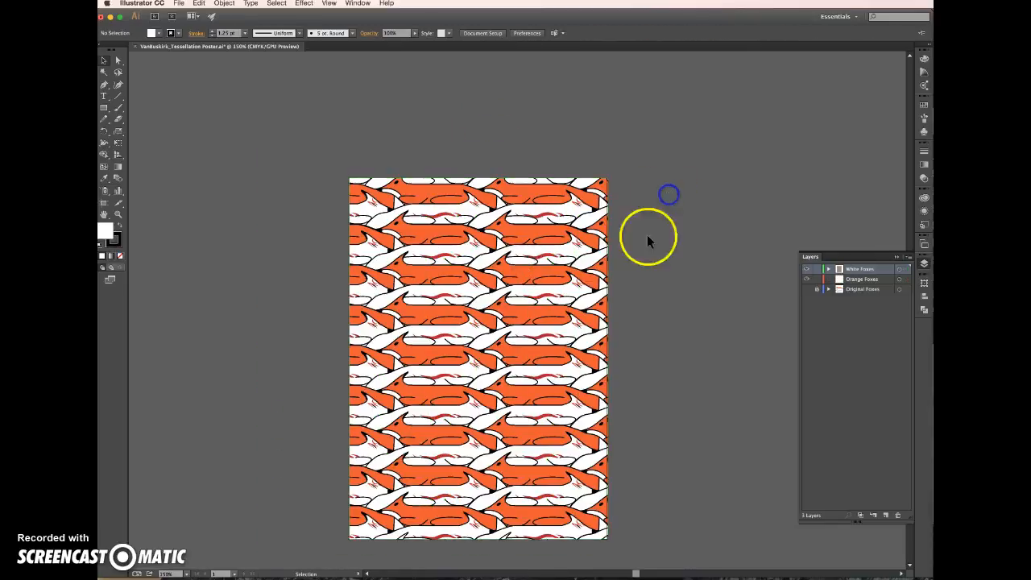
{"action": "left_click", "coordinate": [435, 208]}
{"action": "left_click", "coordinate": [483, 145]}
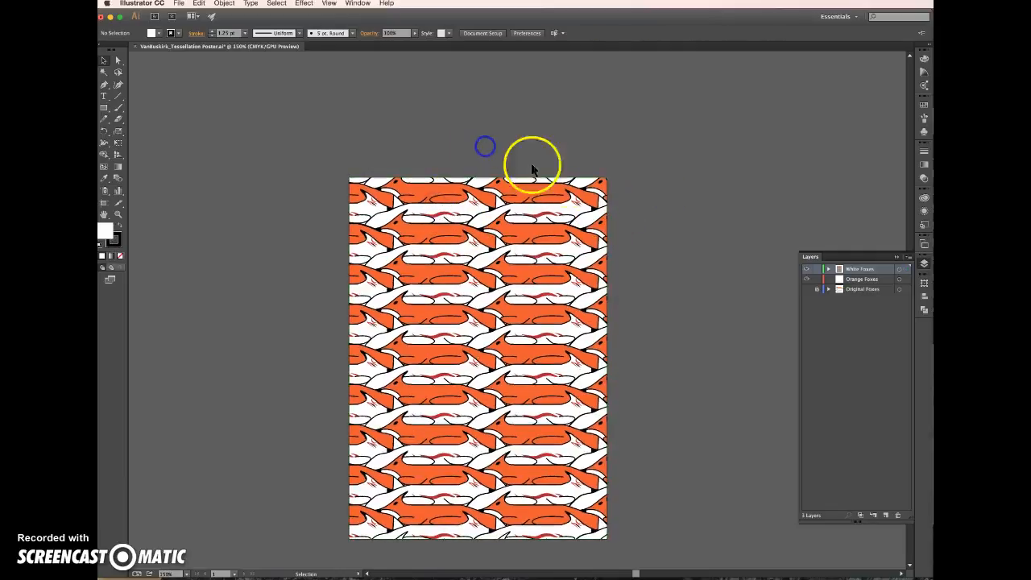
{"action": "left_click", "coordinate": [483, 33]}
{"action": "left_click", "coordinate": [785, 266]}
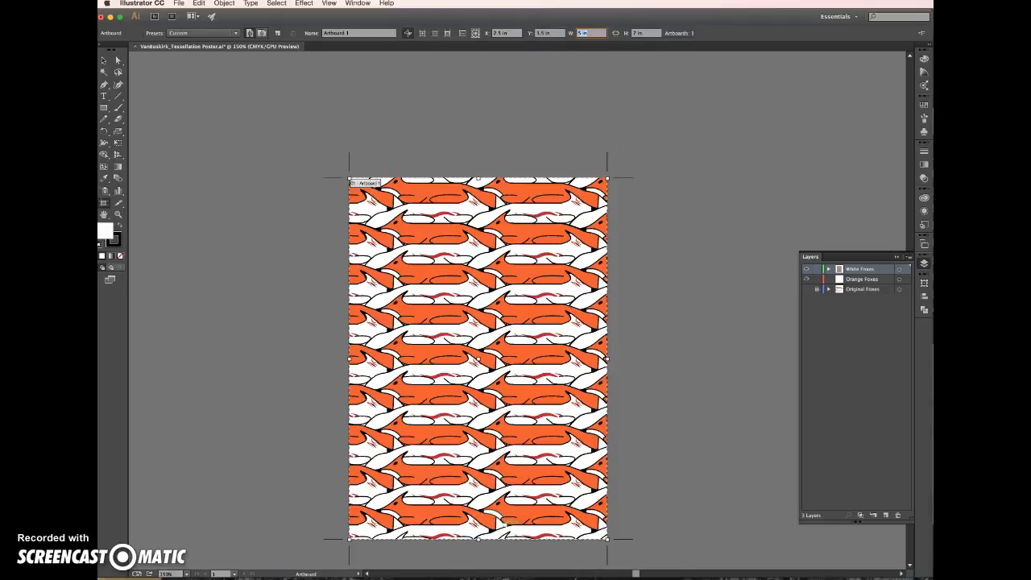
{"action": "key", "text": "super+Tab"}
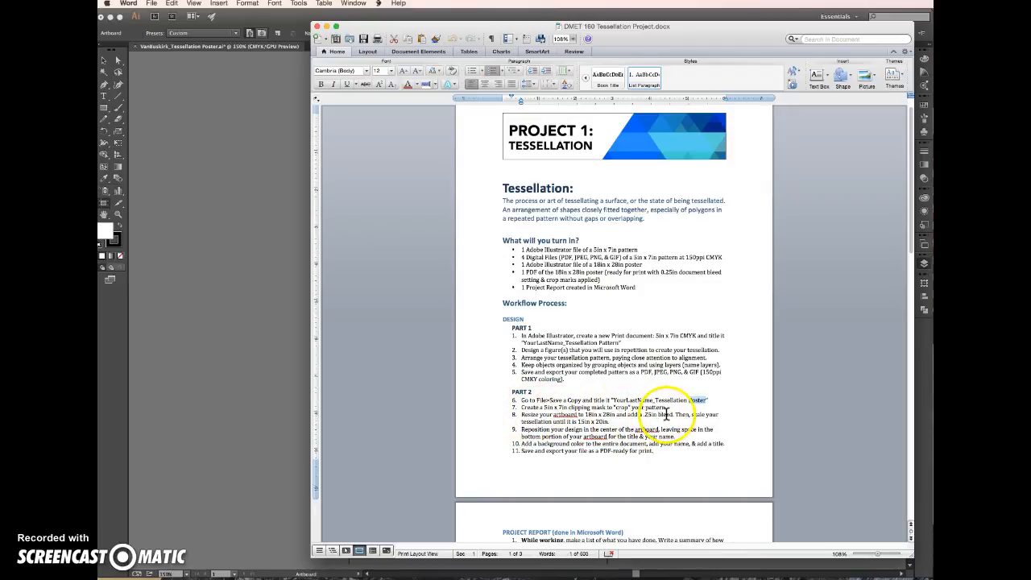
{"action": "left_click", "coordinate": [226, 357]}
{"action": "left_click", "coordinate": [596, 33]}
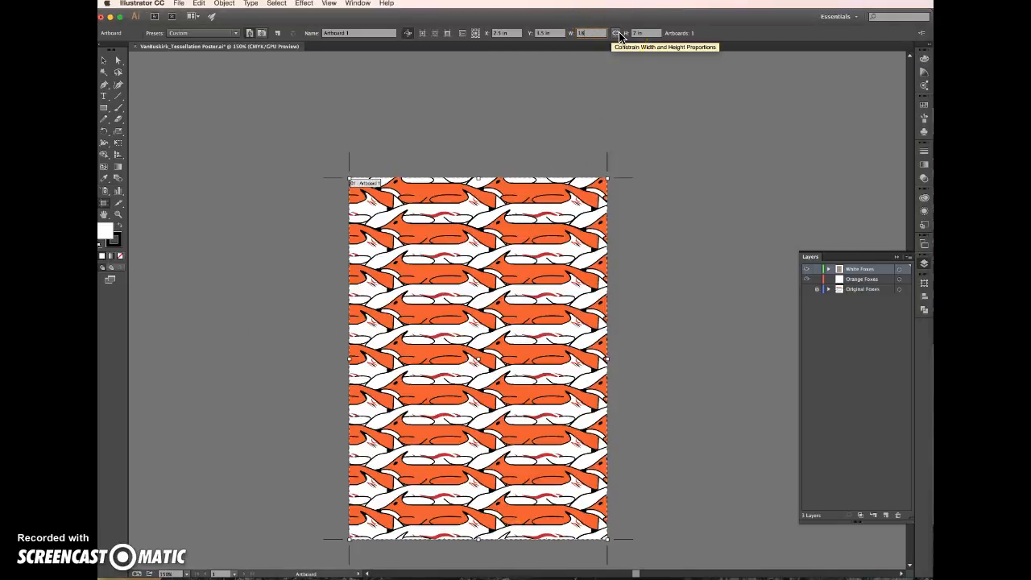
{"action": "key", "text": "Tab"}
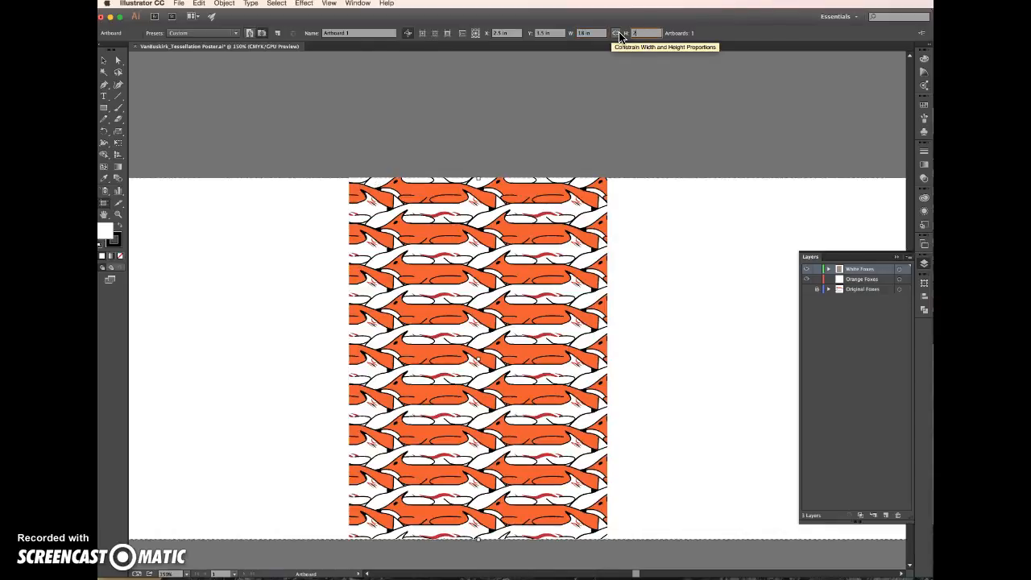
{"action": "key", "text": "Return"}
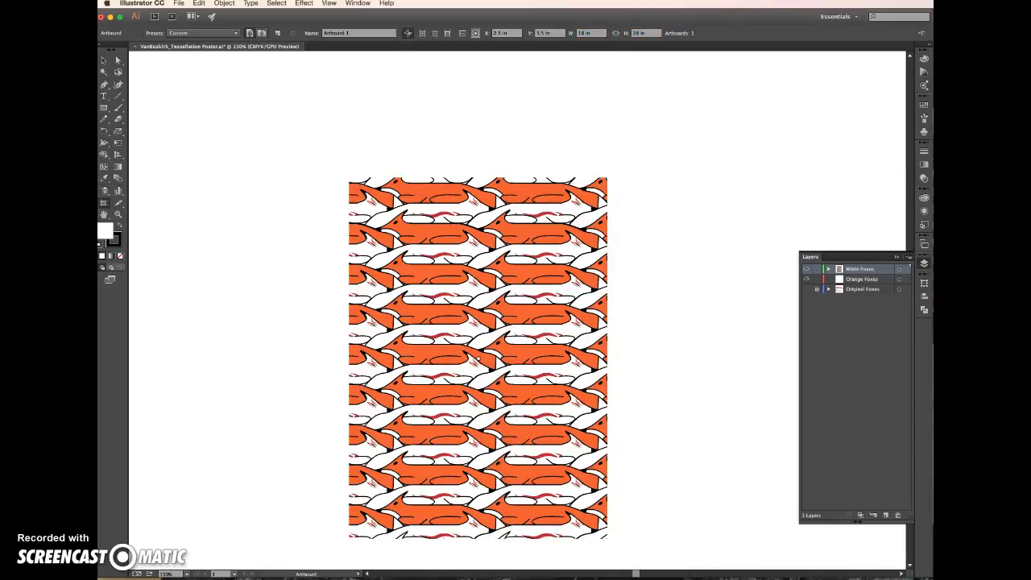
Set the document bleed to 0.25 in on all sides
{"action": "left_click", "coordinate": [103, 63]}
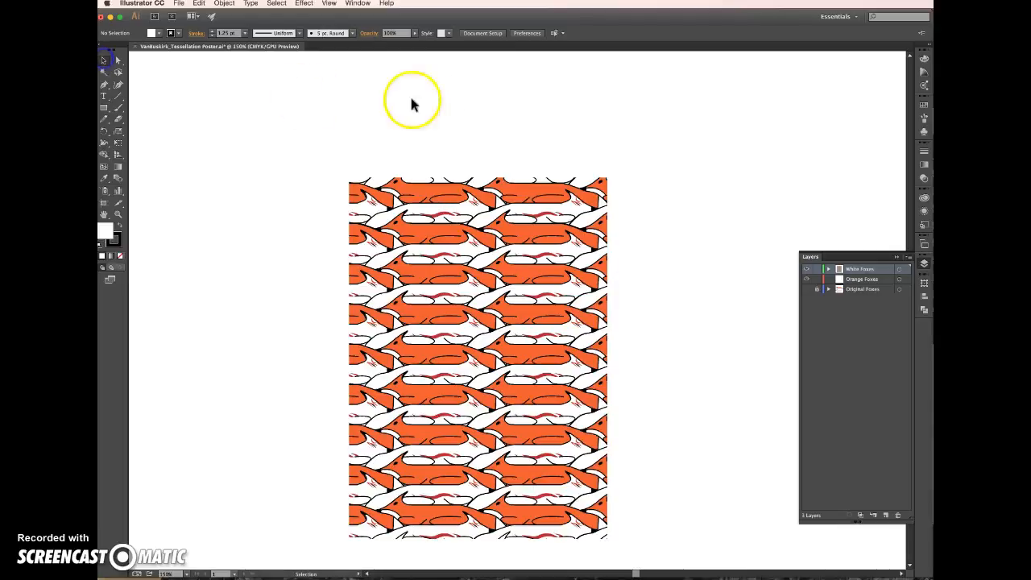
{"action": "left_click", "coordinate": [487, 34]}
{"action": "left_click", "coordinate": [642, 290]}
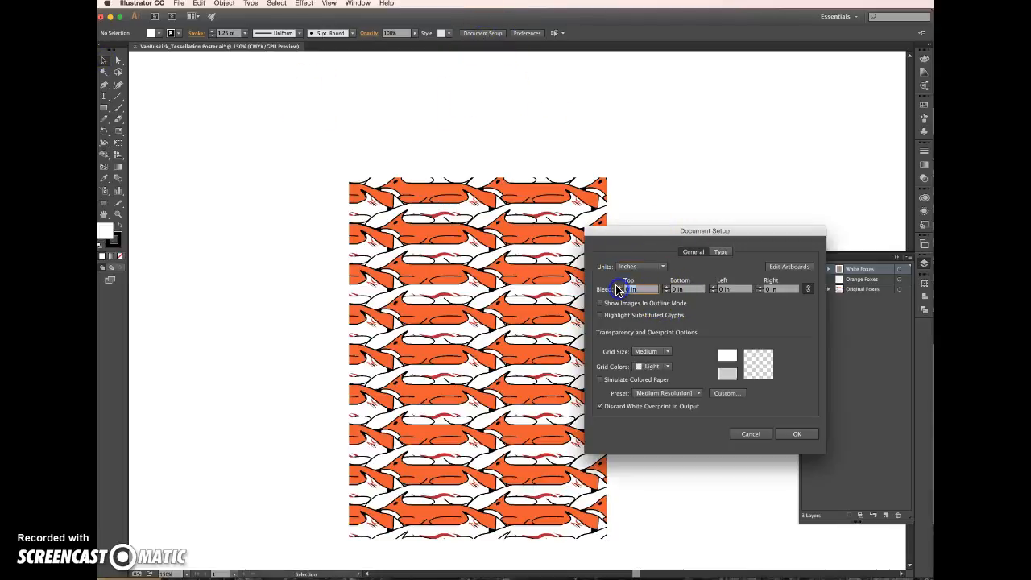
{"action": "key", "text": "Return"}
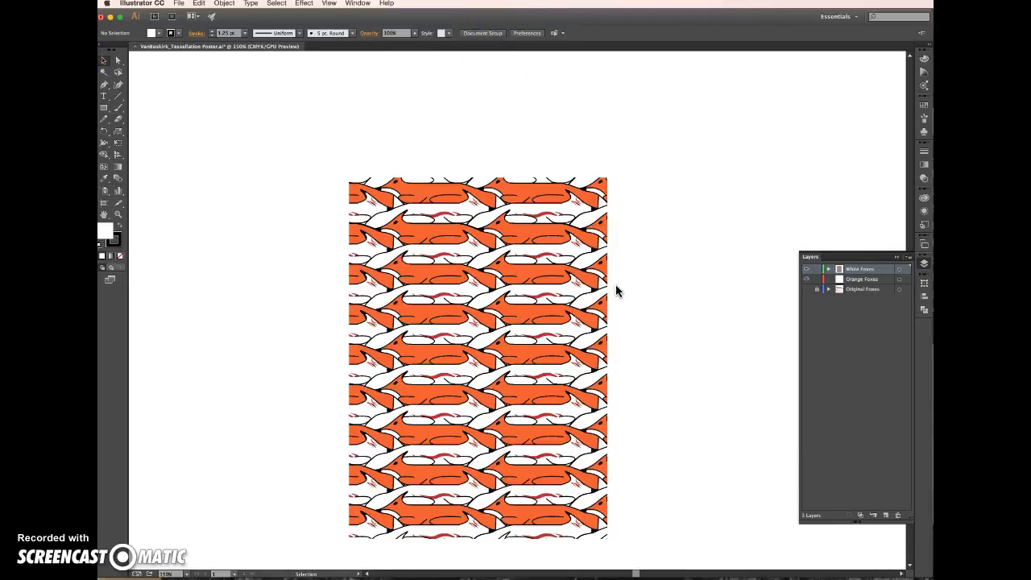
Scale the clipped fox pattern to 15 in wide and 21 in high
{"action": "key", "text": "super+minus"}
{"action": "key", "text": "super+minus"}
{"action": "key", "text": "super+minus"}
{"action": "left_click", "coordinate": [573, 199]}
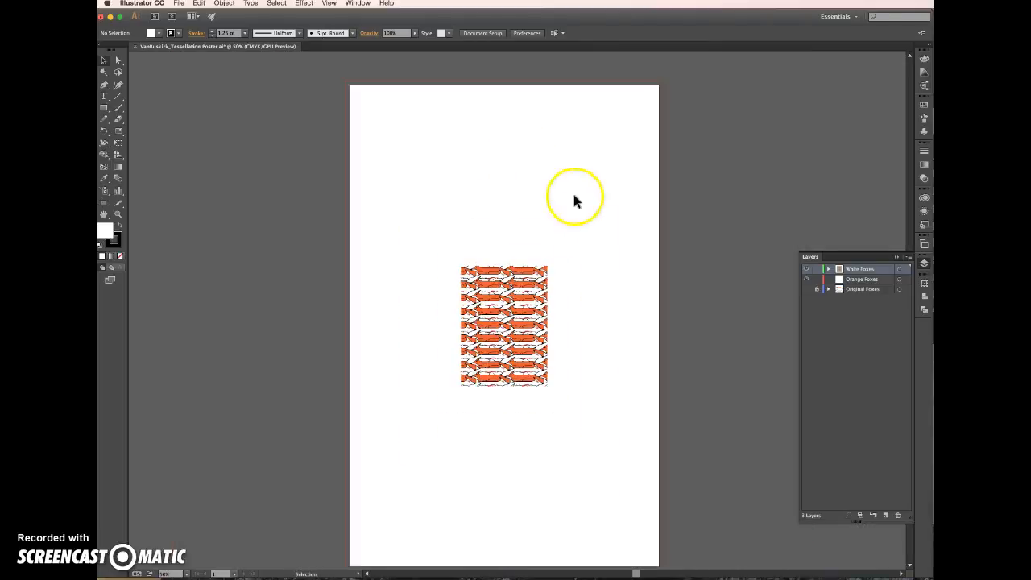
{"action": "left_click", "coordinate": [491, 292]}
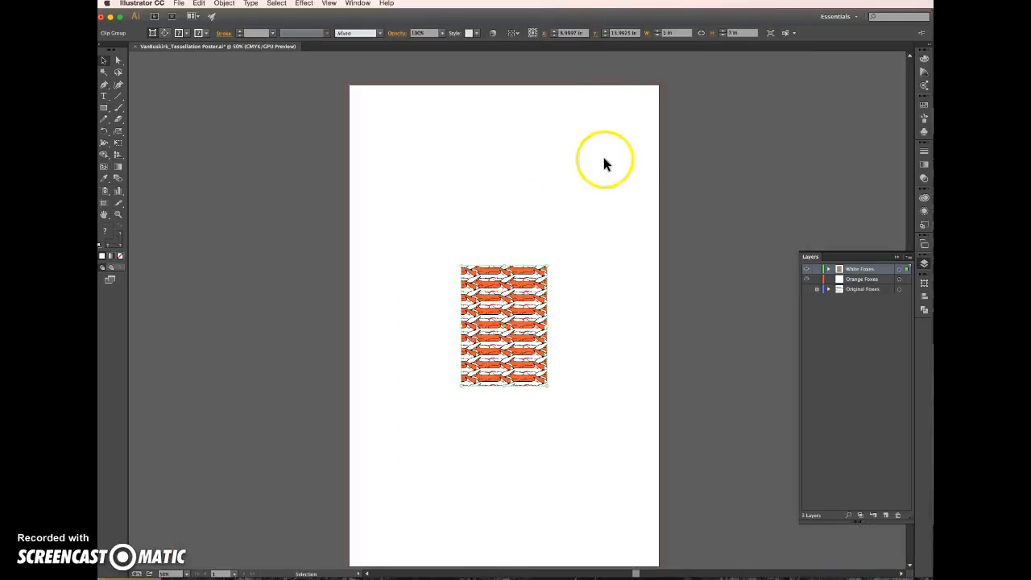
{"action": "left_click", "coordinate": [650, 34]}
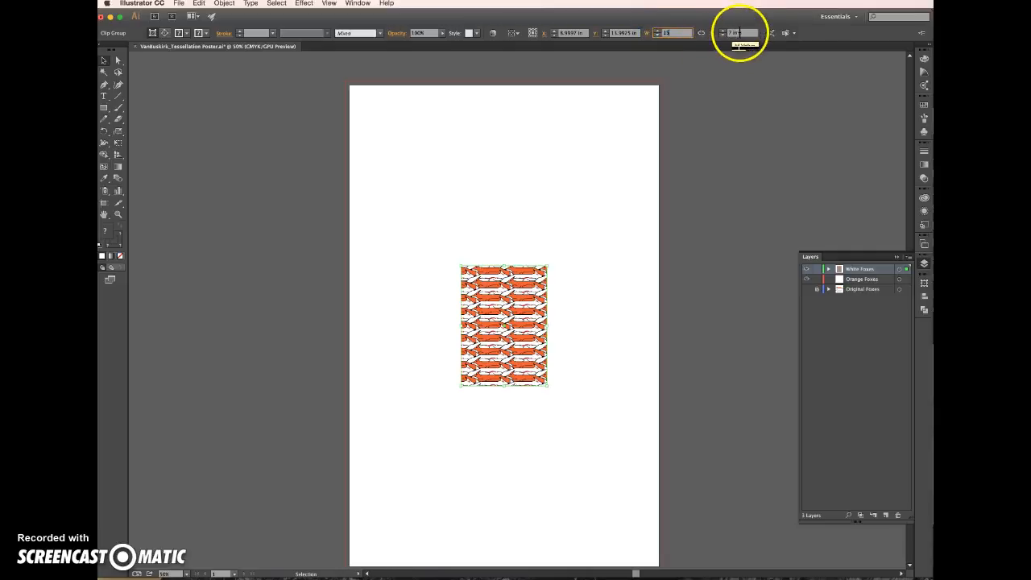
{"action": "left_click", "coordinate": [721, 33]}
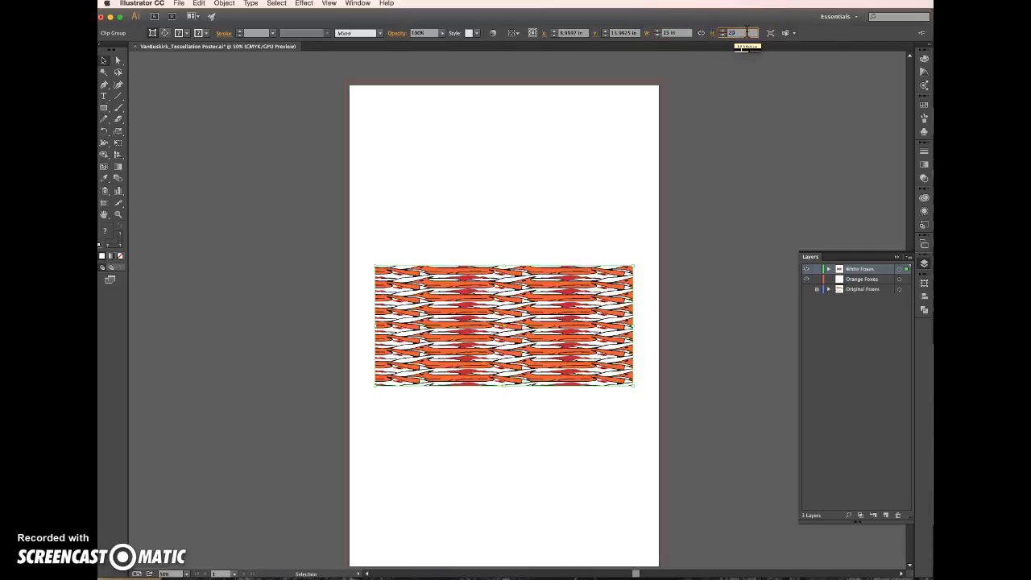
{"action": "key", "text": "Return"}
{"action": "left_click", "coordinate": [738, 34]}
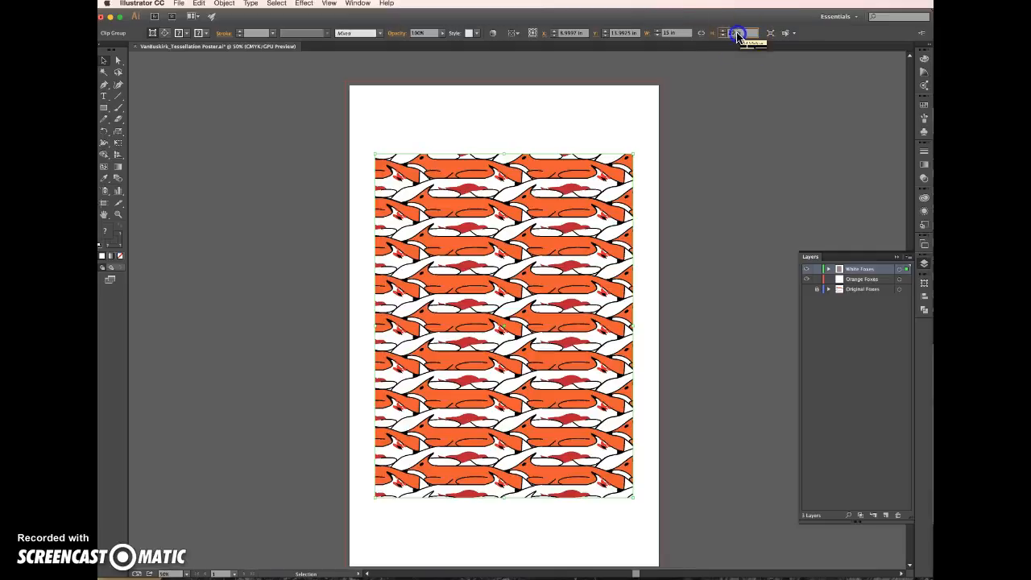
{"action": "key", "text": "Return"}
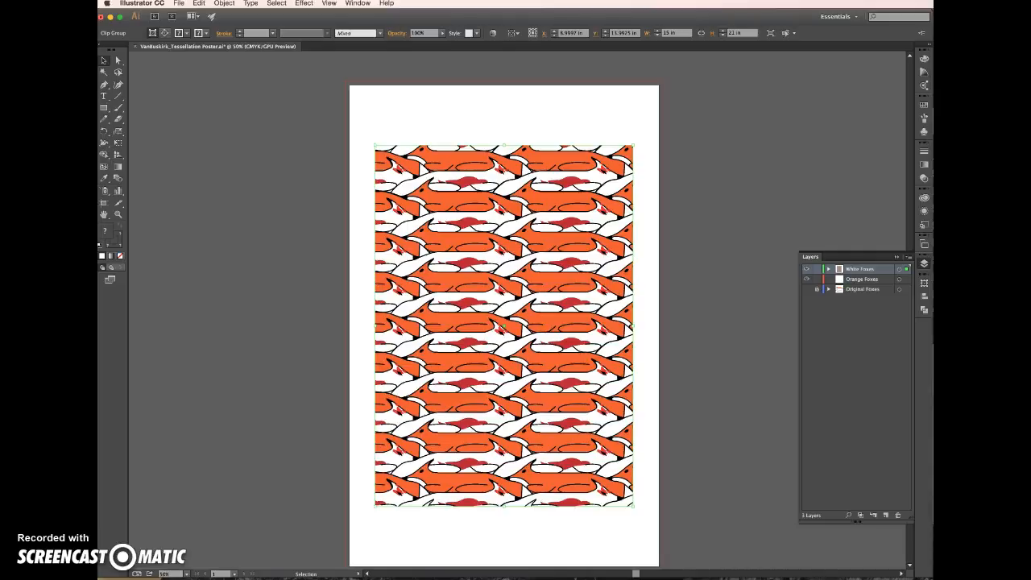
Switch to Word, check the required tessellation size in the project instructions, and return to Illustrator
{"action": "key", "text": "super+Tab"}
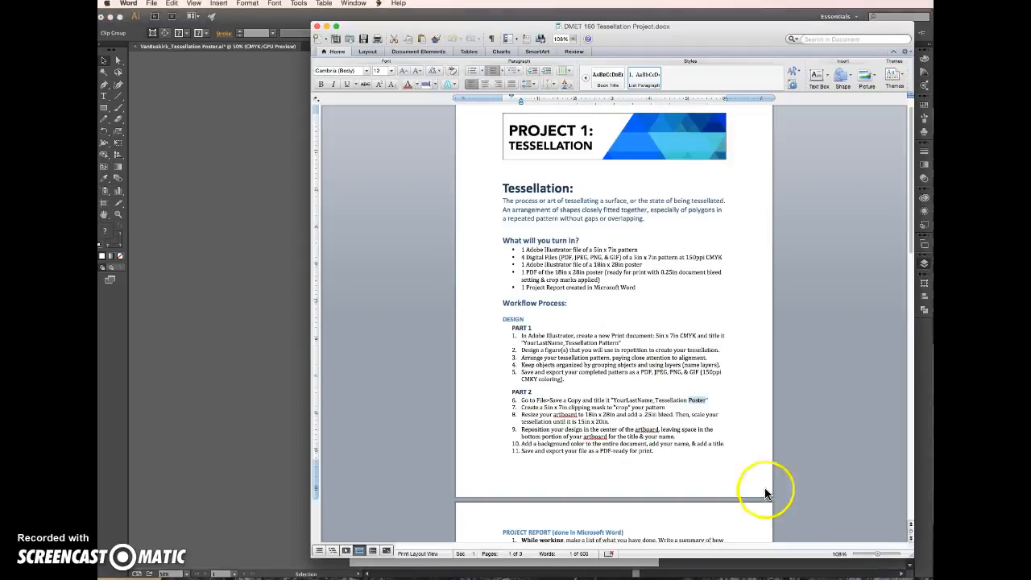
{"action": "left_click", "coordinate": [573, 413]}
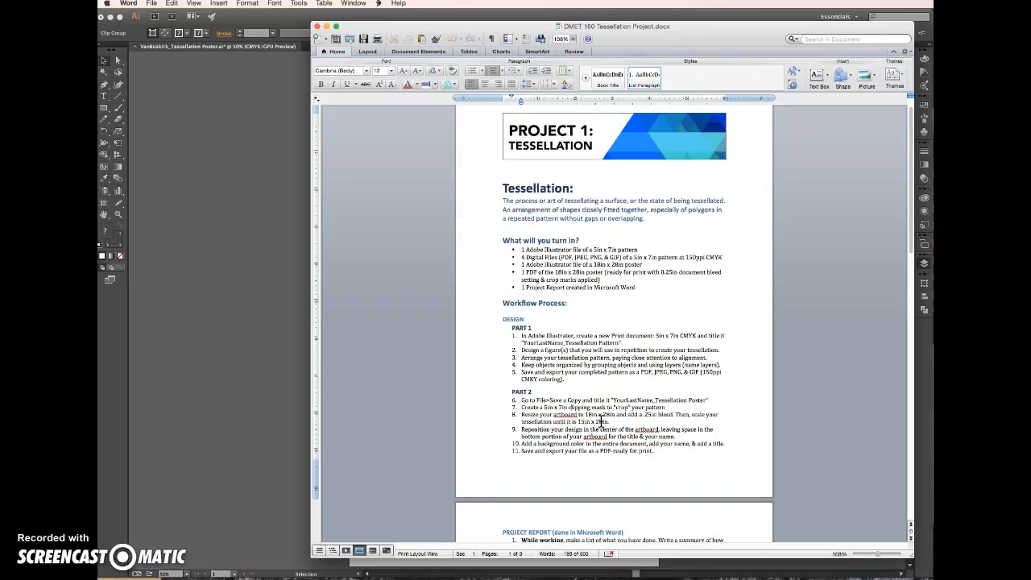
{"action": "left_click", "coordinate": [273, 347]}
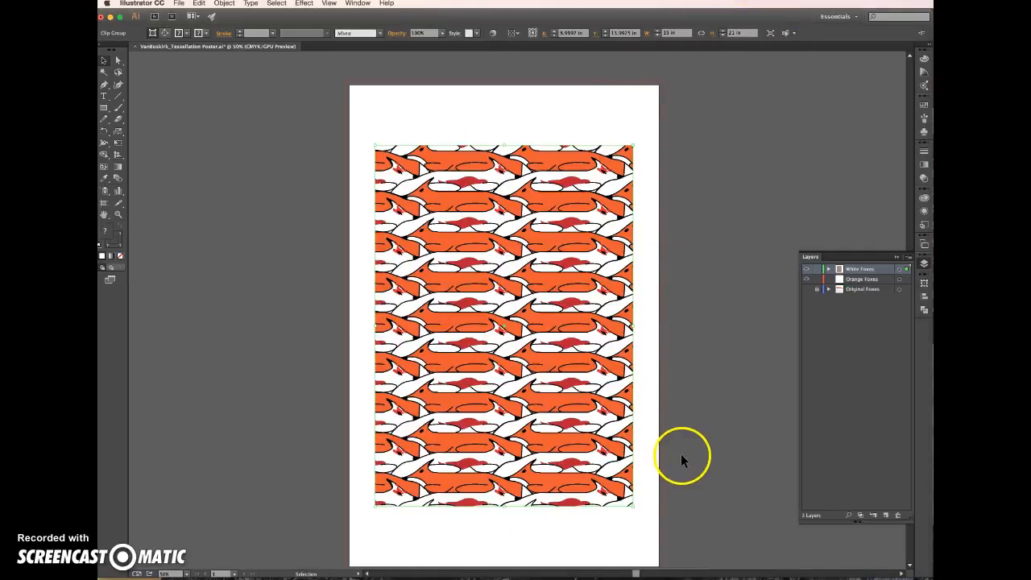
Move the clipped fox pattern up on the artboard, leaving space below it for the title and name
{"action": "left_click", "coordinate": [686, 422]}
{"action": "left_click_drag", "start_coordinate": [567, 268], "coordinate": [575, 249]}
{"action": "left_click", "coordinate": [704, 264]}
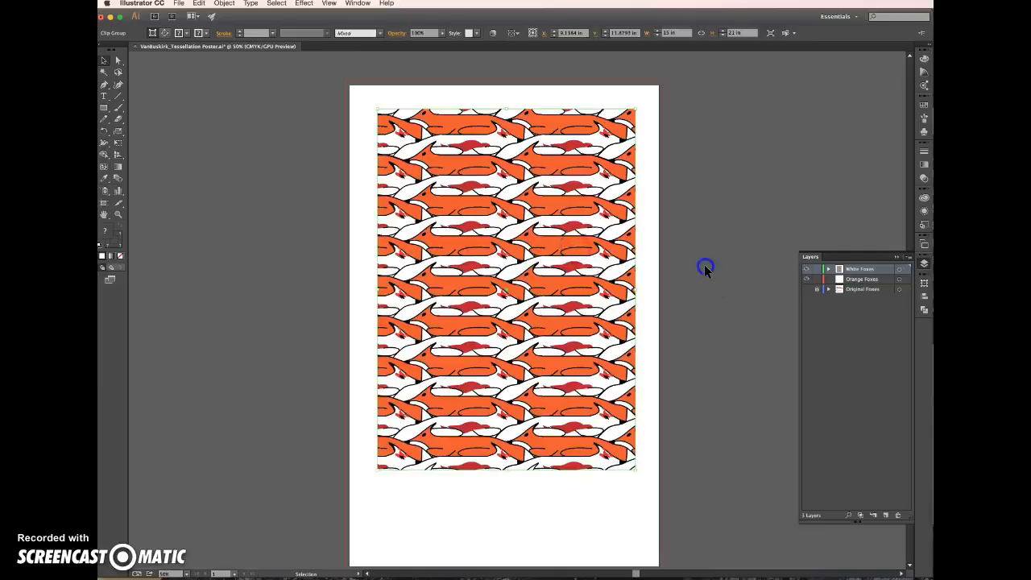
{"action": "left_click_drag", "start_coordinate": [468, 247], "coordinate": [629, 230]}
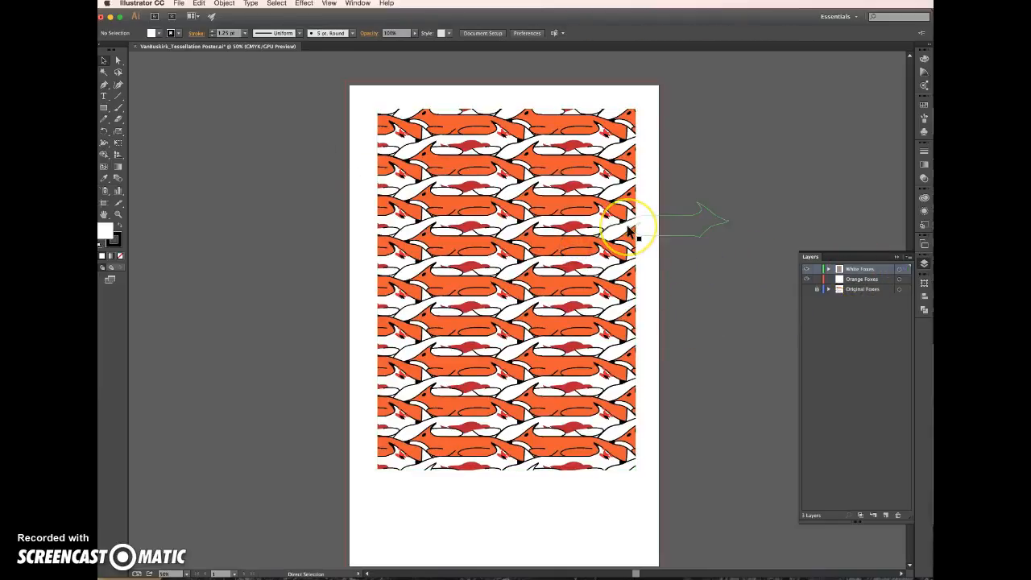
Create a layer named Background between the Orange Foxes and Original Foxes layers
{"action": "key", "text": "super+minus"}
{"action": "left_click", "coordinate": [855, 288]}
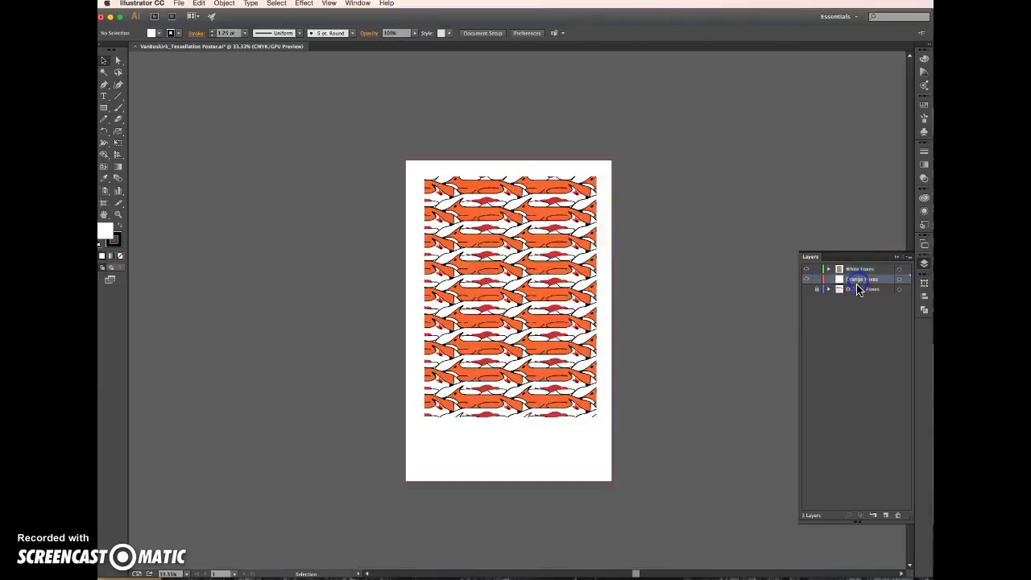
{"action": "left_click", "coordinate": [886, 515]}
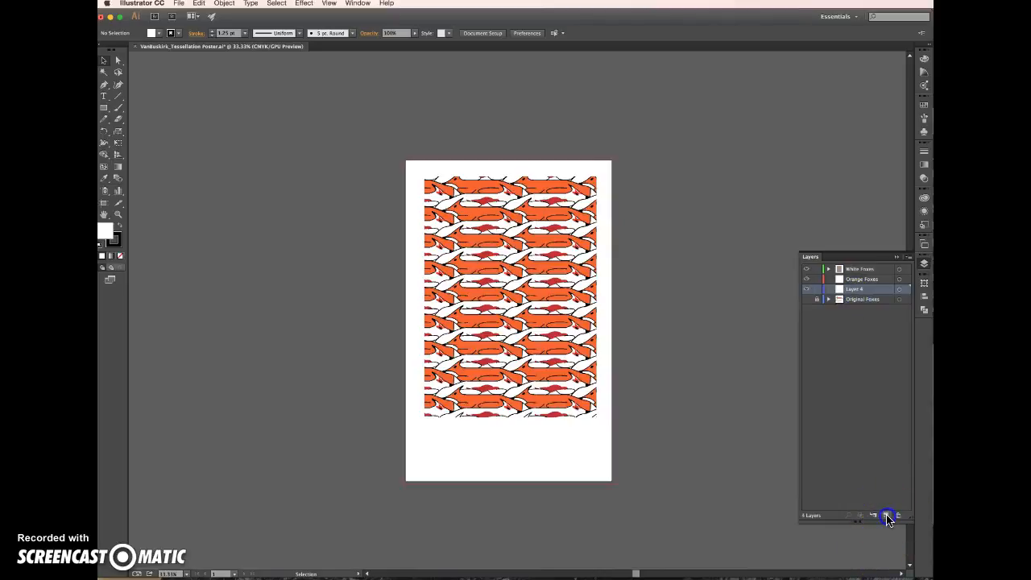
{"action": "double_click", "coordinate": [855, 288]}
Draw an 18.5 x 28.5 in rectangle out to the bleed edges on the Background layer, with black fill and no stroke
{"action": "left_click", "coordinate": [104, 108]}
{"action": "mouse_move", "coordinate": [402, 158]}
{"action": "left_mouse_down"}
{"action": "mouse_move", "coordinate": [536, 427]}
{"action": "mouse_move", "coordinate": [615, 483]}
{"action": "left_mouse_up"}
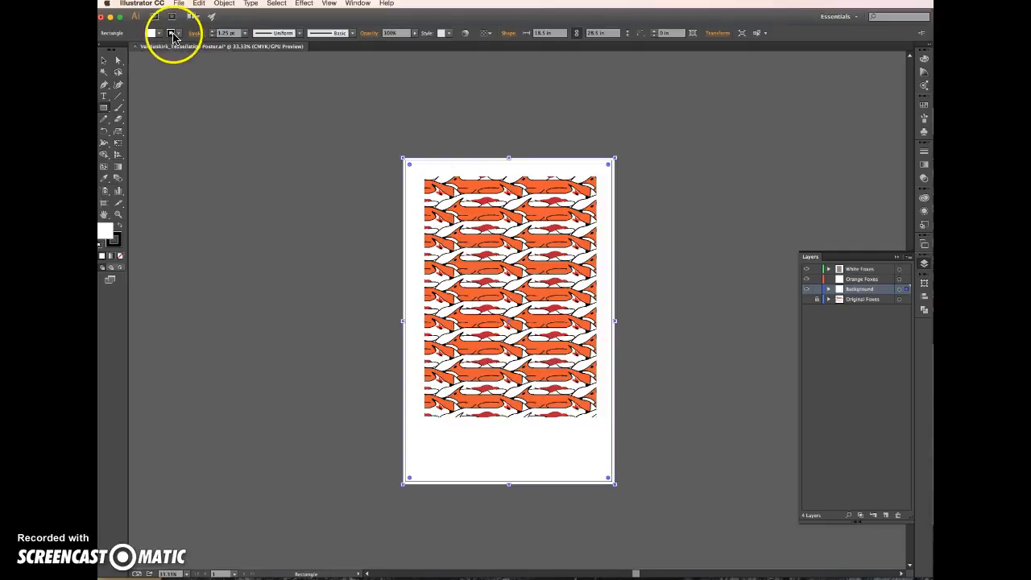
{"action": "left_click", "coordinate": [176, 34]}
{"action": "left_click", "coordinate": [101, 50]}
{"action": "left_click", "coordinate": [161, 33]}
{"action": "left_click", "coordinate": [159, 34]}
{"action": "left_click", "coordinate": [121, 51]}
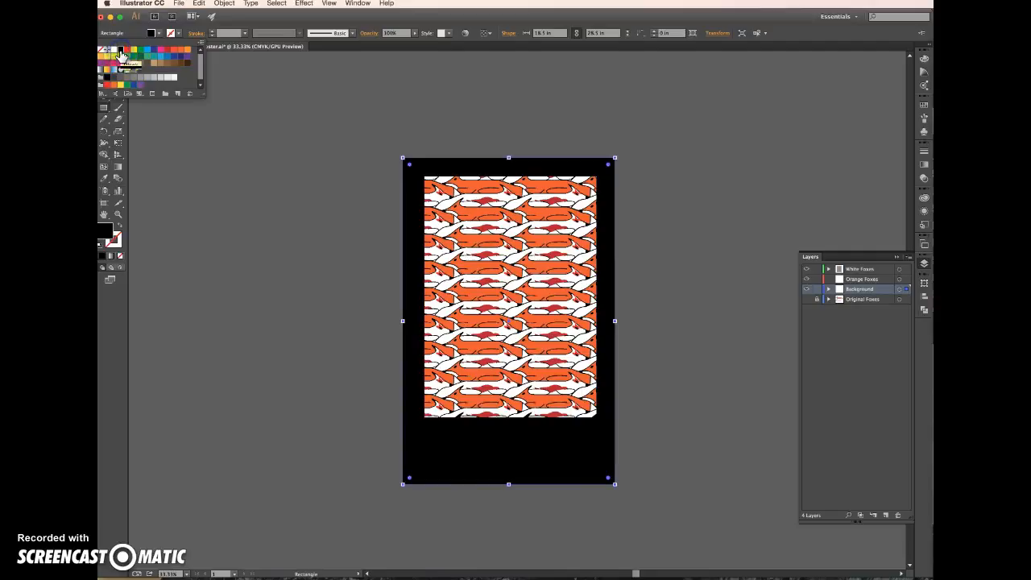
{"action": "left_click", "coordinate": [705, 352]}
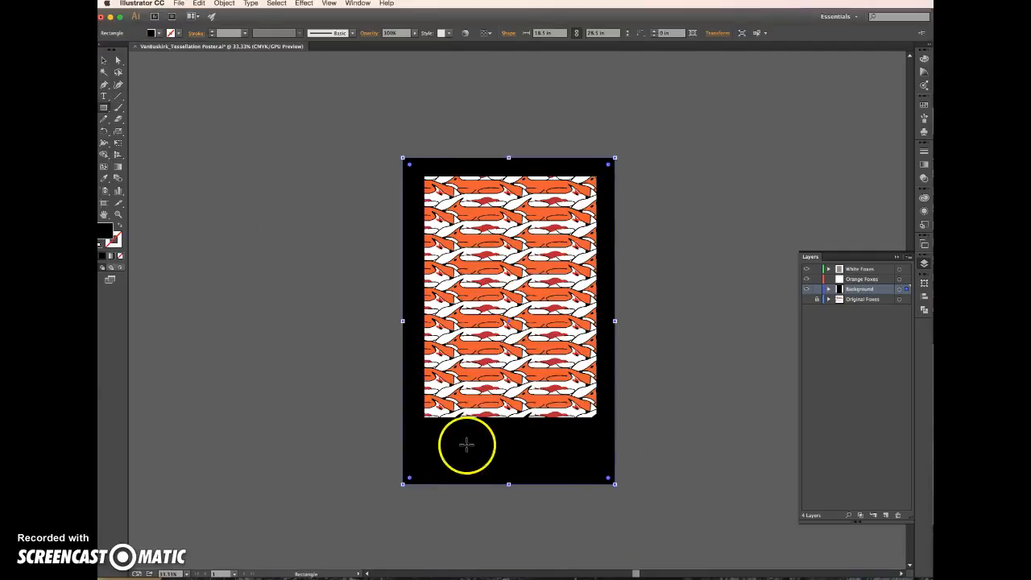
Add a text frame below the pattern with the title "Foxes" and set its size to 200 pt
{"action": "key", "text": "t"}
{"action": "left_click_drag", "start_coordinate": [431, 426], "coordinate": [597, 461]}
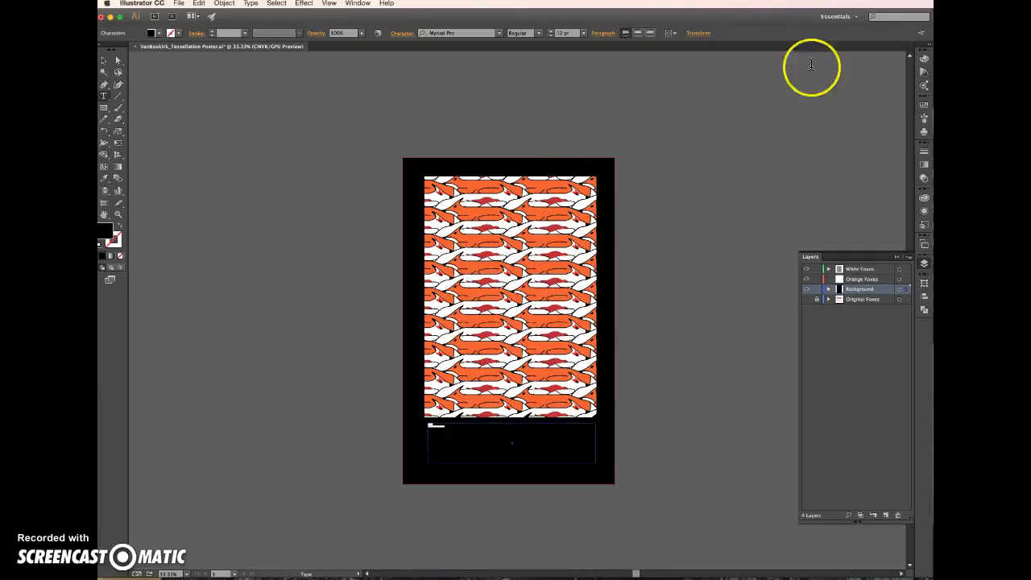
{"action": "left_click", "coordinate": [584, 36]}
{"action": "left_click", "coordinate": [566, 33]}
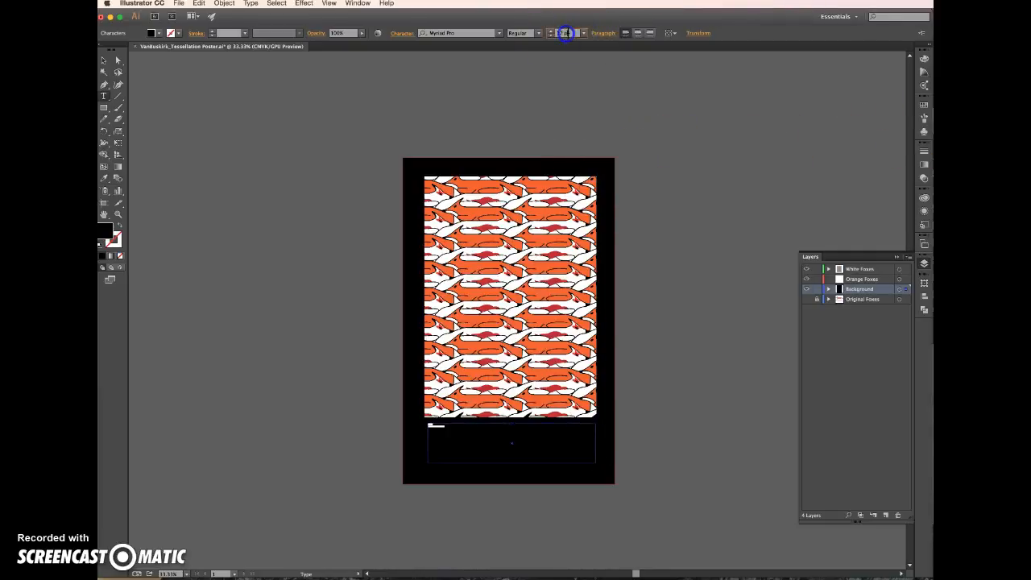
{"action": "type", "text": "200"}
{"action": "key", "text": "Return"}
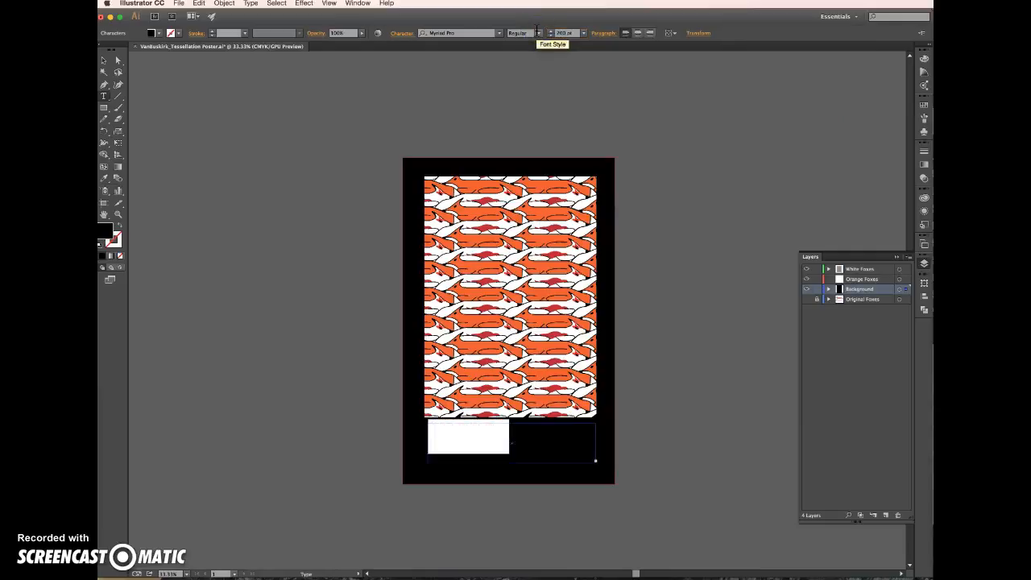
Give the "Foxes" title a white fill, the Mistral font and centered alignment
{"action": "left_click", "coordinate": [159, 33]}
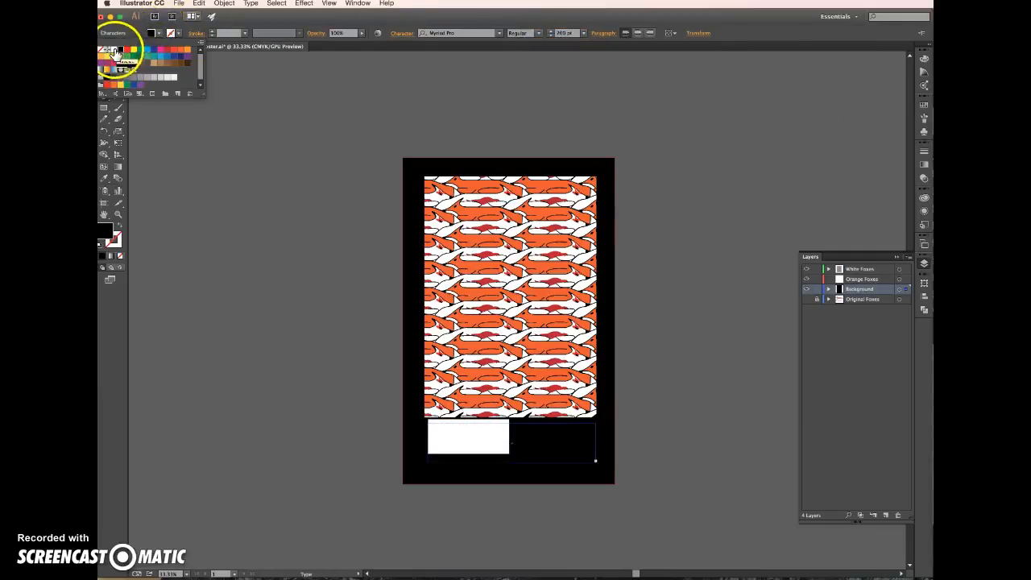
{"action": "left_click", "coordinate": [115, 50]}
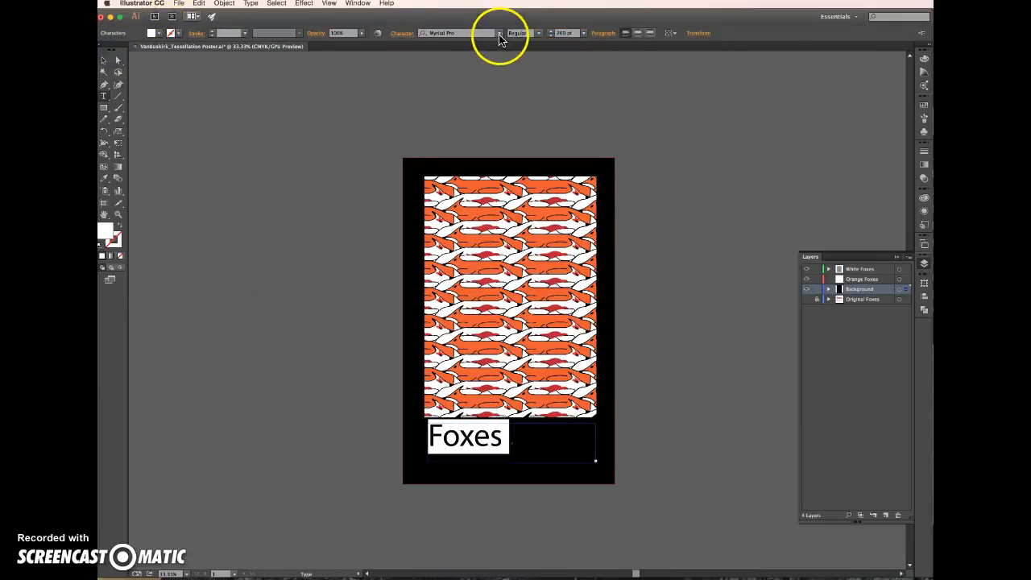
{"action": "left_click", "coordinate": [499, 35]}
{"action": "left_click", "coordinate": [506, 69]}
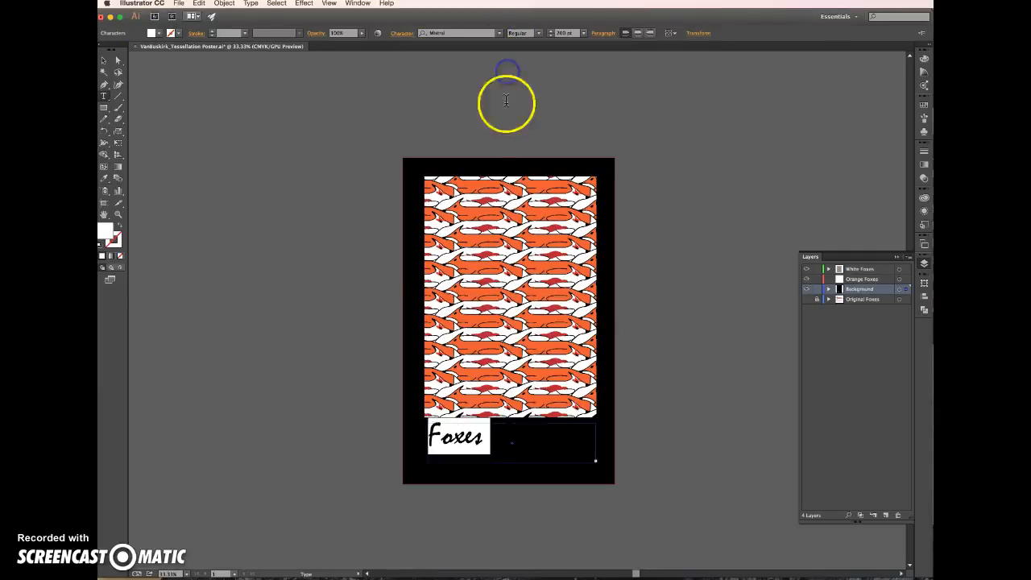
{"action": "left_click", "coordinate": [640, 37]}
{"action": "key", "text": "Escape"}
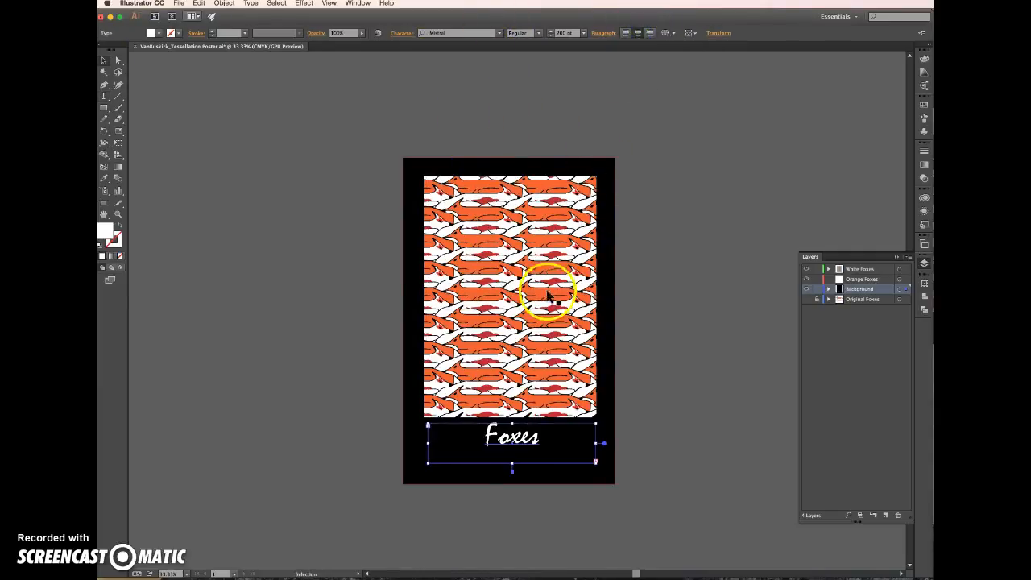
Extend the title's text frame downward, add a "By" line with the author's name, and set that line to 72 pt
{"action": "left_click_drag", "start_coordinate": [513, 464], "coordinate": [398, 476]}
{"action": "double_click", "coordinate": [524, 522]}
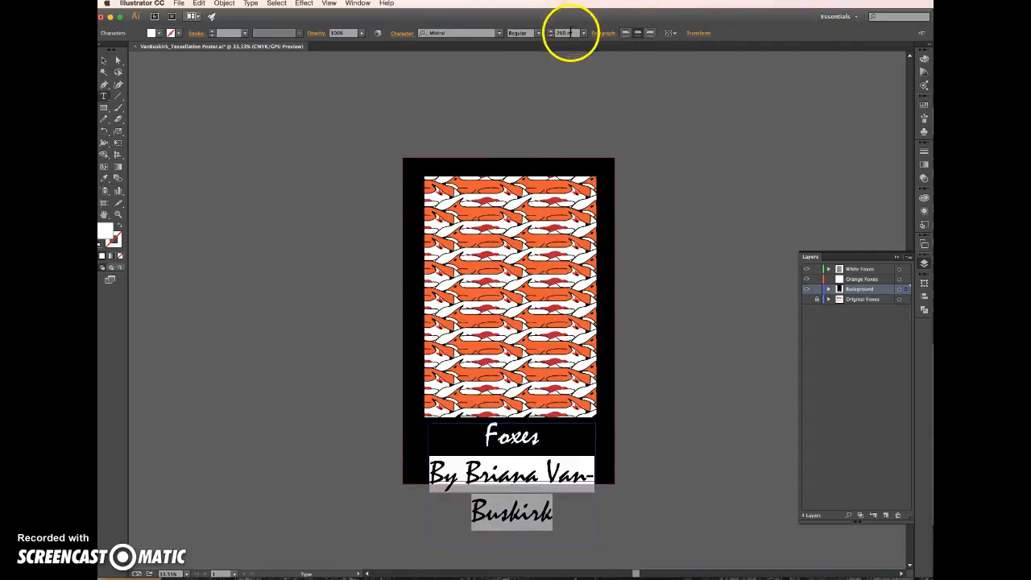
{"action": "type", "text": "72"}
{"action": "key", "text": "Return"}
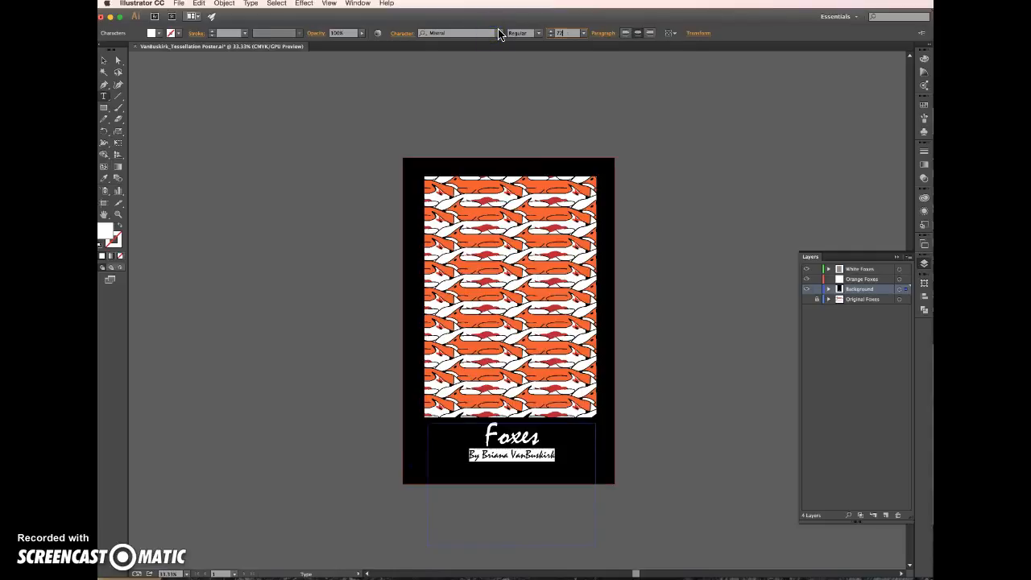
Shorten the title's text frame from below so it ends inside the poster, adjust its placement slightly, and deselect it
{"action": "key", "text": "Escape"}
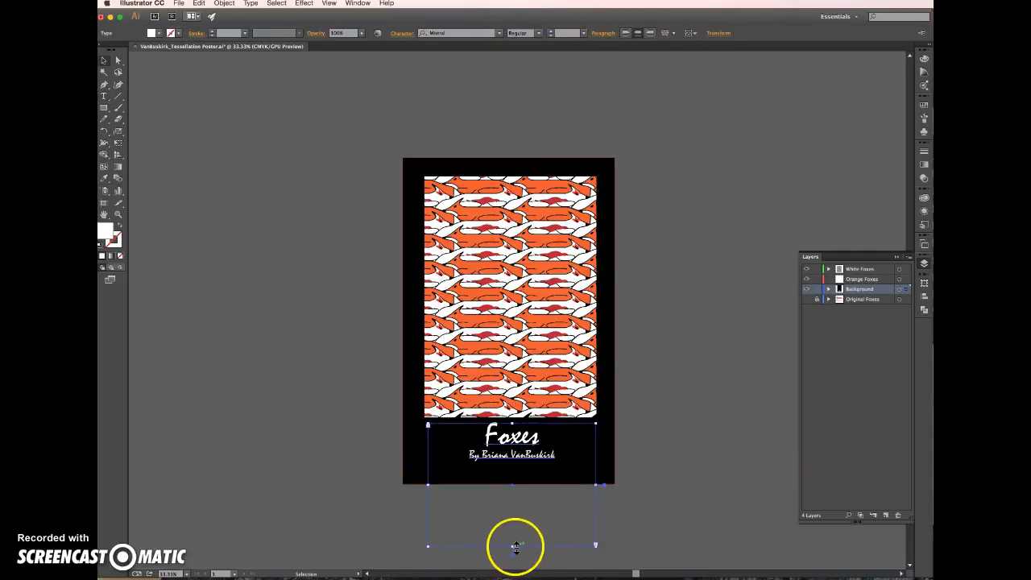
{"action": "left_click_drag", "start_coordinate": [514, 547], "coordinate": [512, 484]}
{"action": "left_click", "coordinate": [687, 491]}
{"action": "left_click", "coordinate": [481, 443]}
{"action": "left_click", "coordinate": [481, 442]}
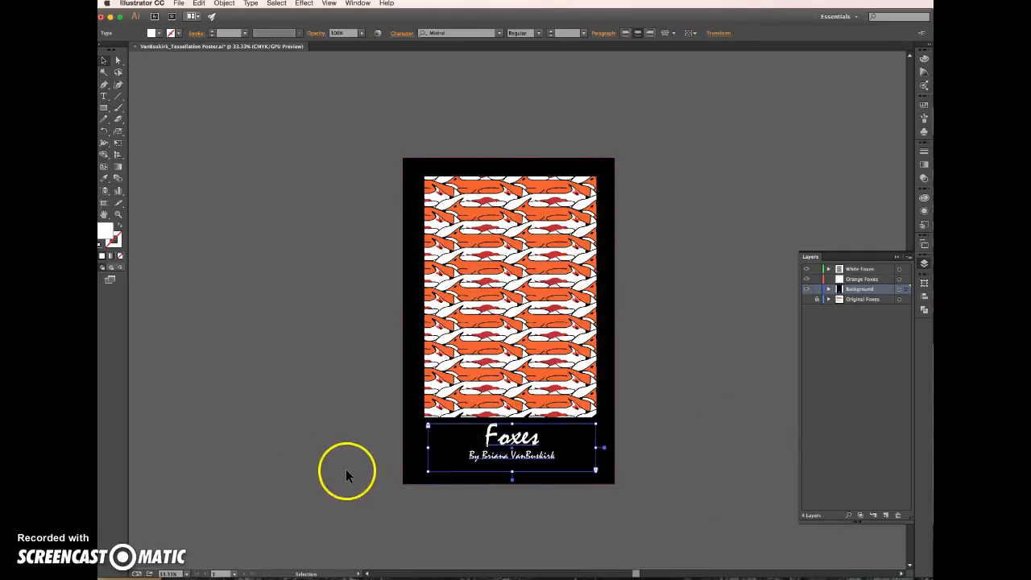
{"action": "left_click", "coordinate": [701, 433]}
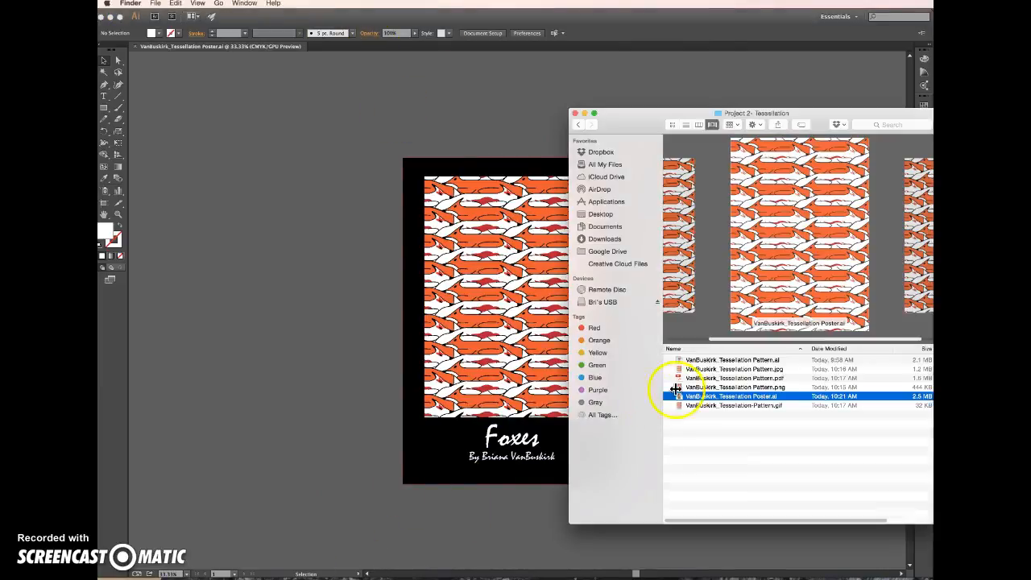
Switch to Finder and check the saved pattern files and the poster's .ai file in the Project 2- Tessellation folder
{"action": "left_click", "coordinate": [704, 360]}
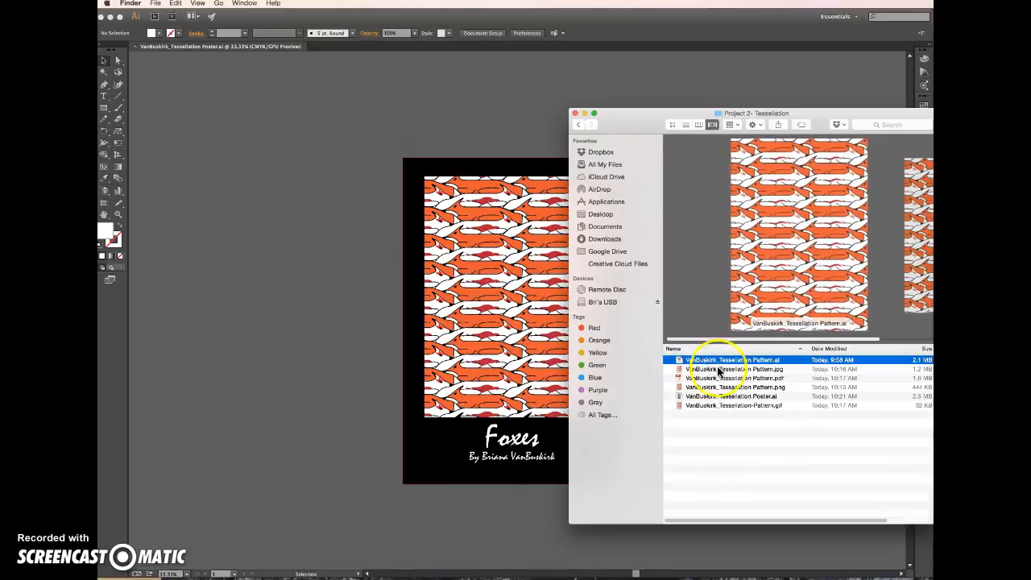
{"action": "key", "text": "Down"}
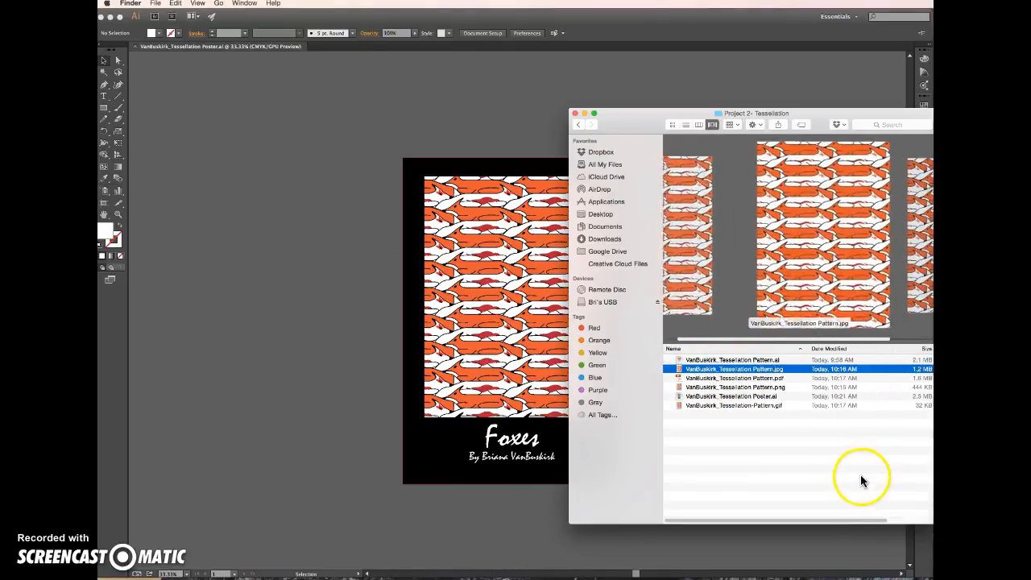
{"action": "left_click", "coordinate": [782, 377]}
{"action": "key", "text": "Down"}
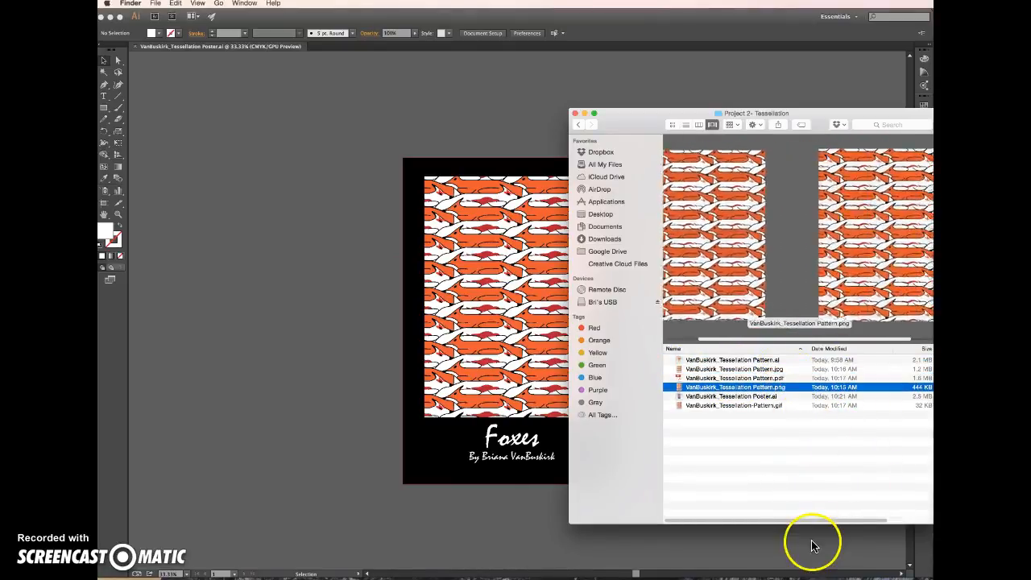
{"action": "left_click", "coordinate": [773, 406]}
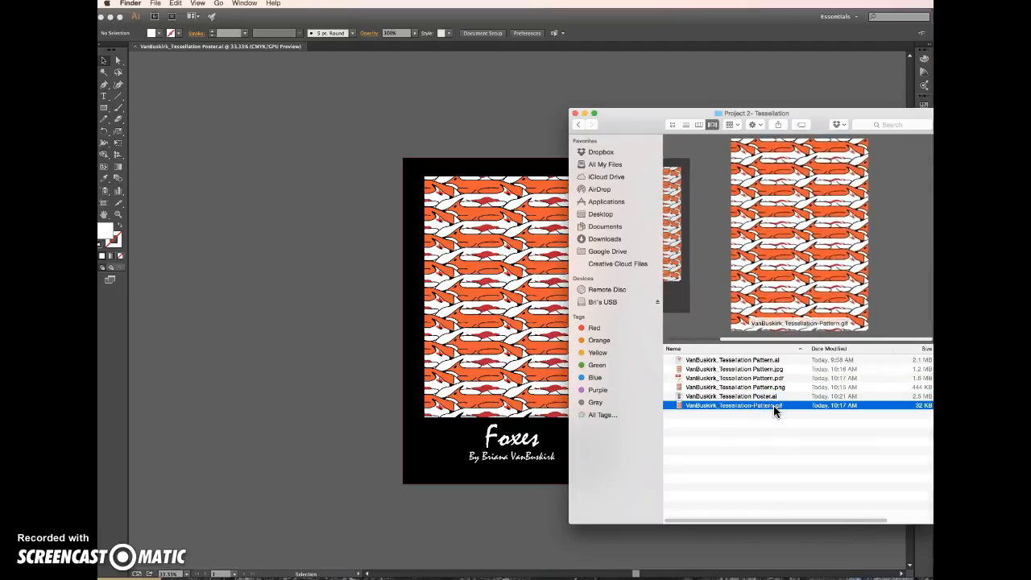
{"action": "left_click", "coordinate": [766, 397]}
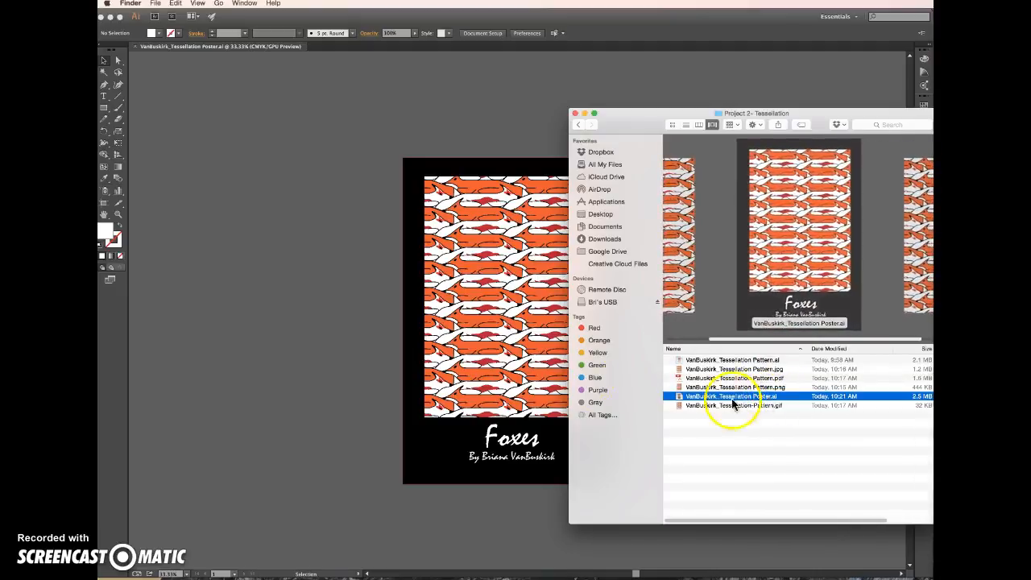
Return to Illustrator and save the poster as an Adobe PDF under the same name in the Project 2- Tessellation folder
{"action": "left_click", "coordinate": [287, 315]}
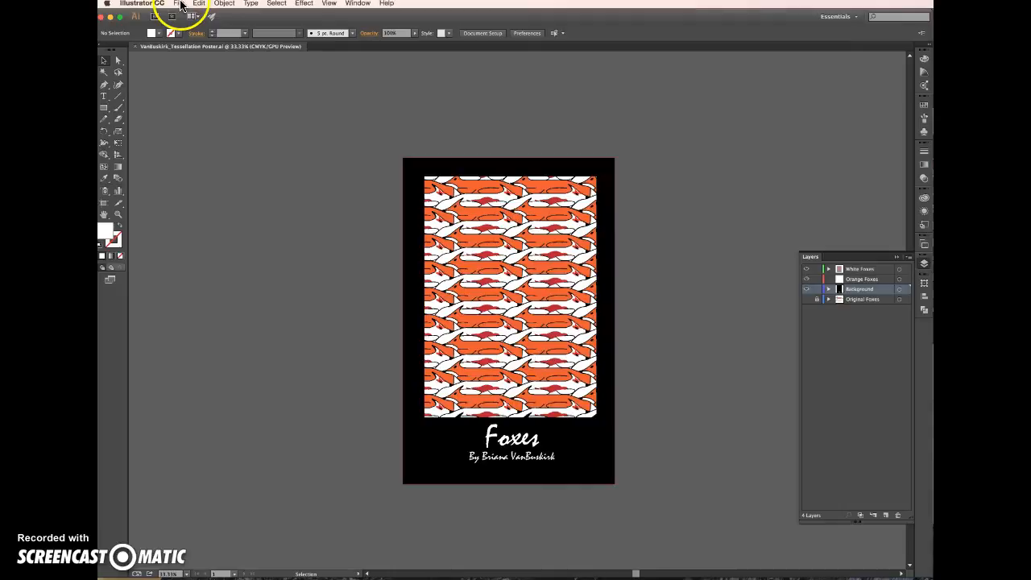
{"action": "left_click", "coordinate": [180, 5]}
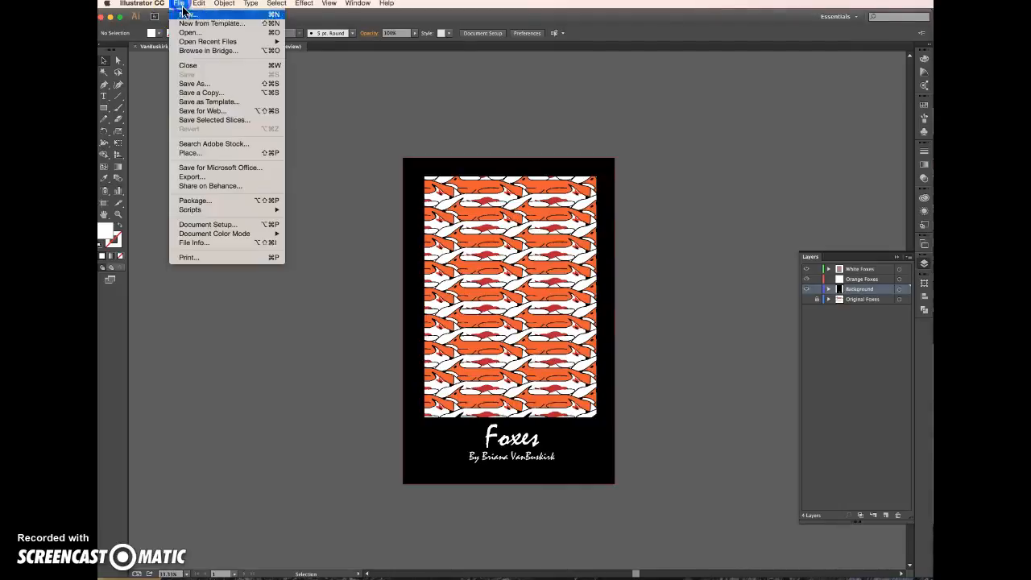
{"action": "left_click", "coordinate": [210, 83]}
{"action": "left_click", "coordinate": [693, 380]}
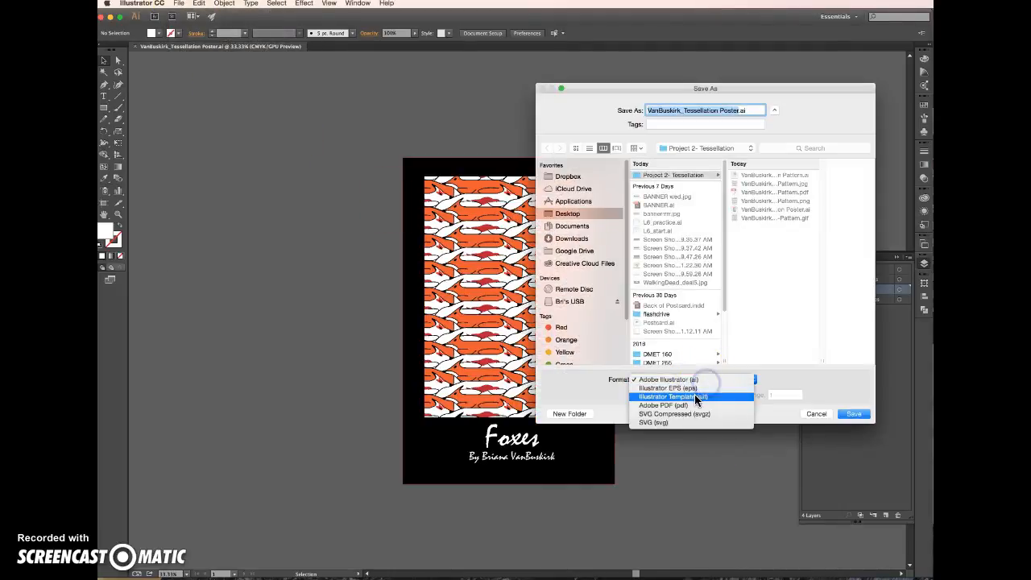
{"action": "left_click", "coordinate": [691, 405]}
{"action": "left_click", "coordinate": [855, 413]}
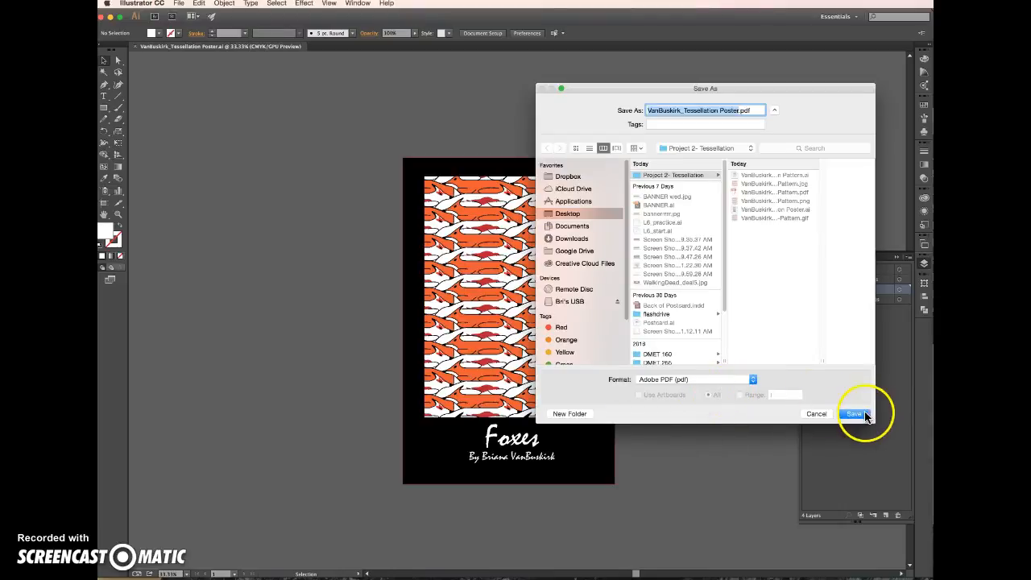
Add trim marks to the poster PDF, using the document bleed settings, and save the PDF
{"action": "left_click", "coordinate": [568, 275]}
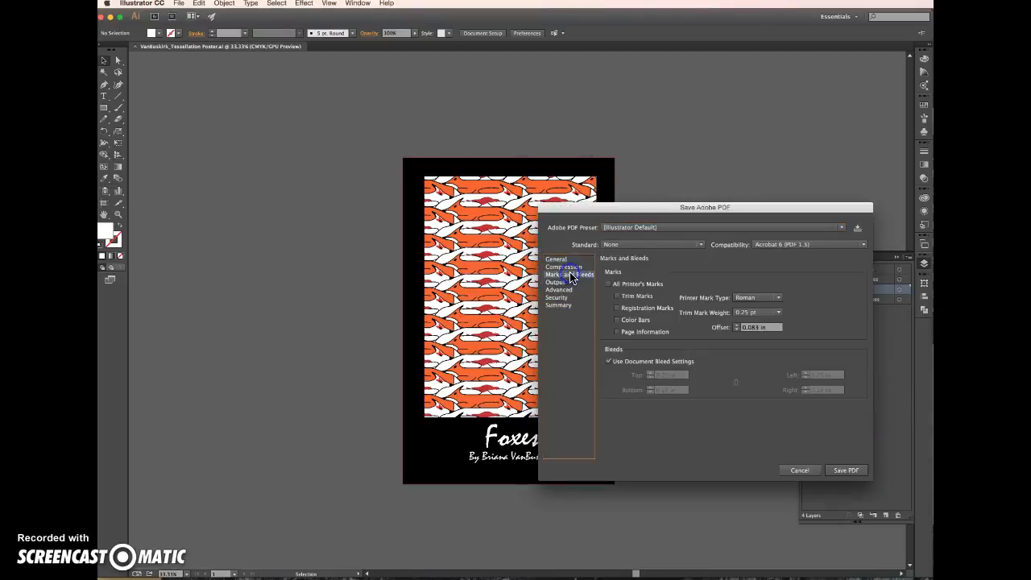
{"action": "left_click", "coordinate": [618, 296]}
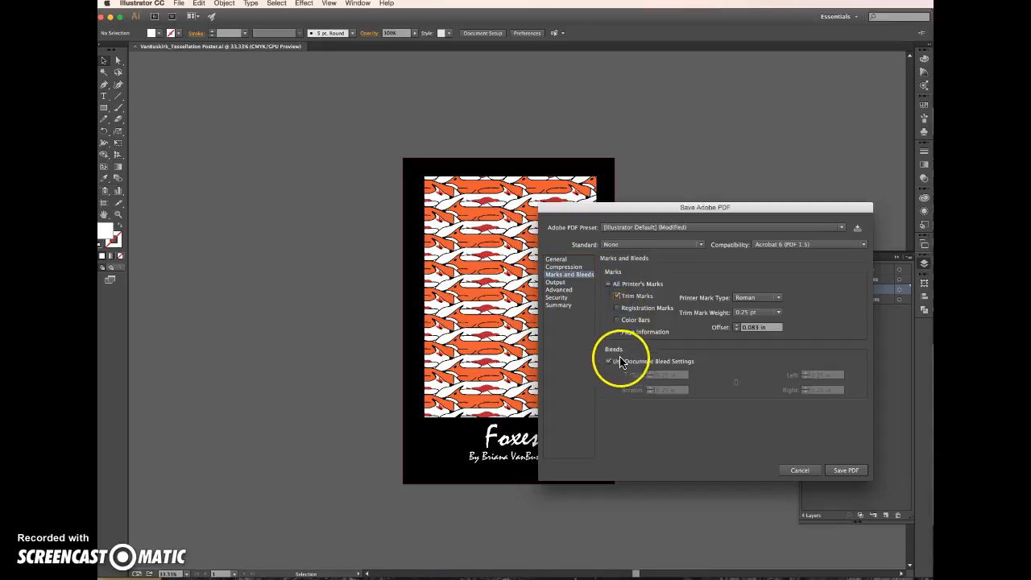
{"action": "left_click", "coordinate": [846, 472]}
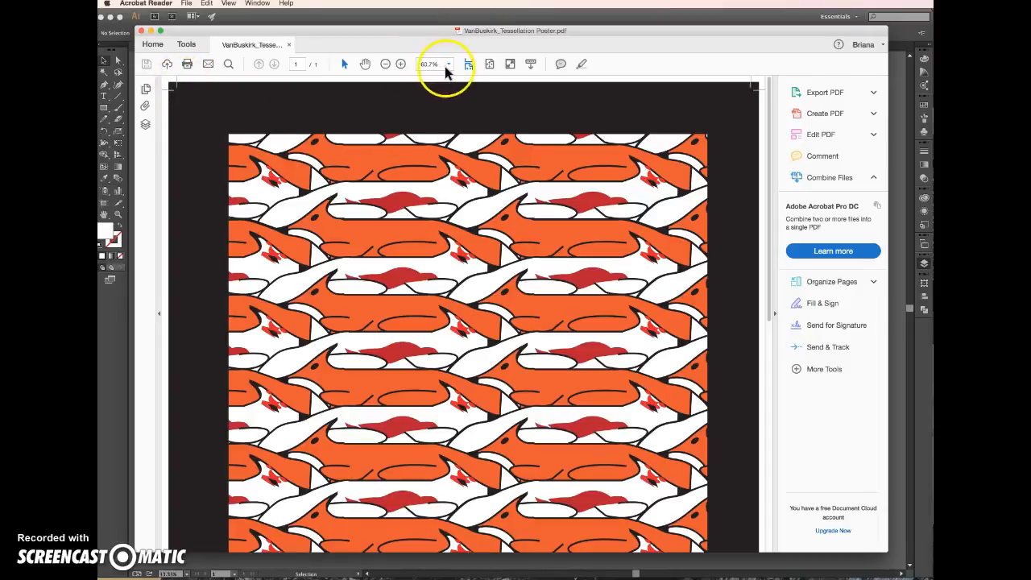
Inspect the whole poster page with its trim marks in Acrobat Reader and close the PDF
{"action": "left_click", "coordinate": [385, 64]}
{"action": "left_click", "coordinate": [385, 64]}
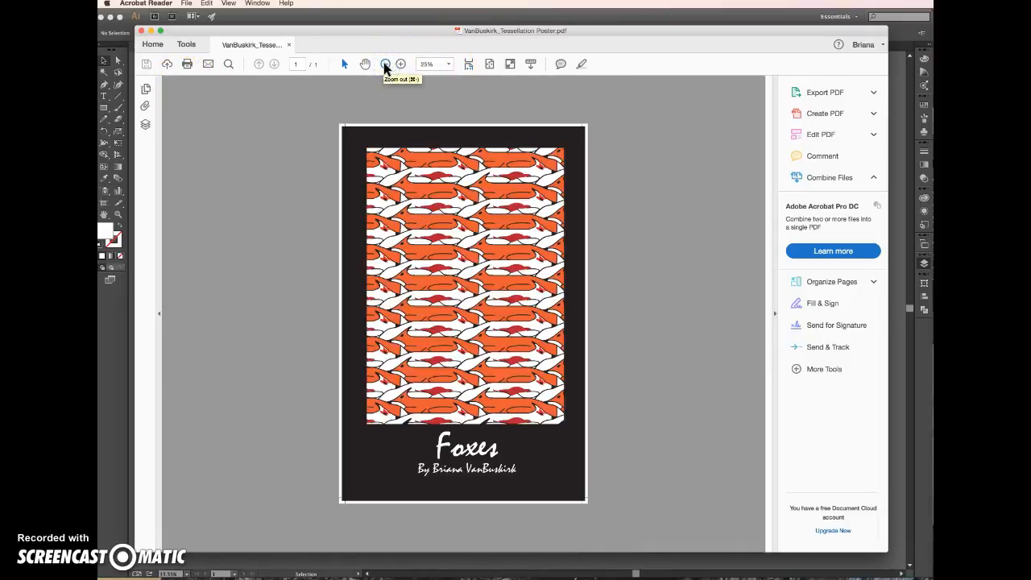
{"action": "left_click", "coordinate": [385, 63]}
{"action": "left_click", "coordinate": [400, 64]}
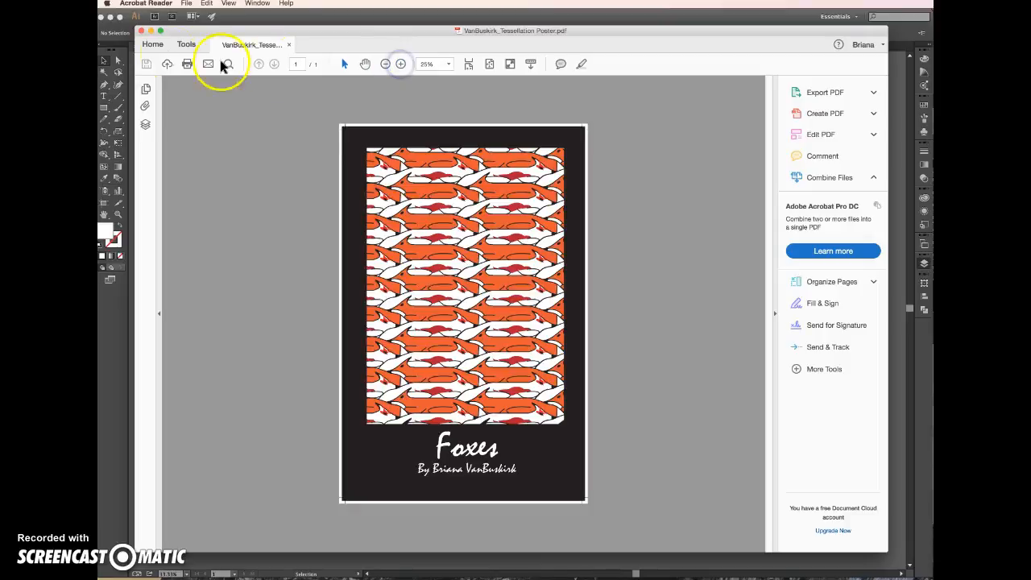
{"action": "left_click", "coordinate": [142, 32]}
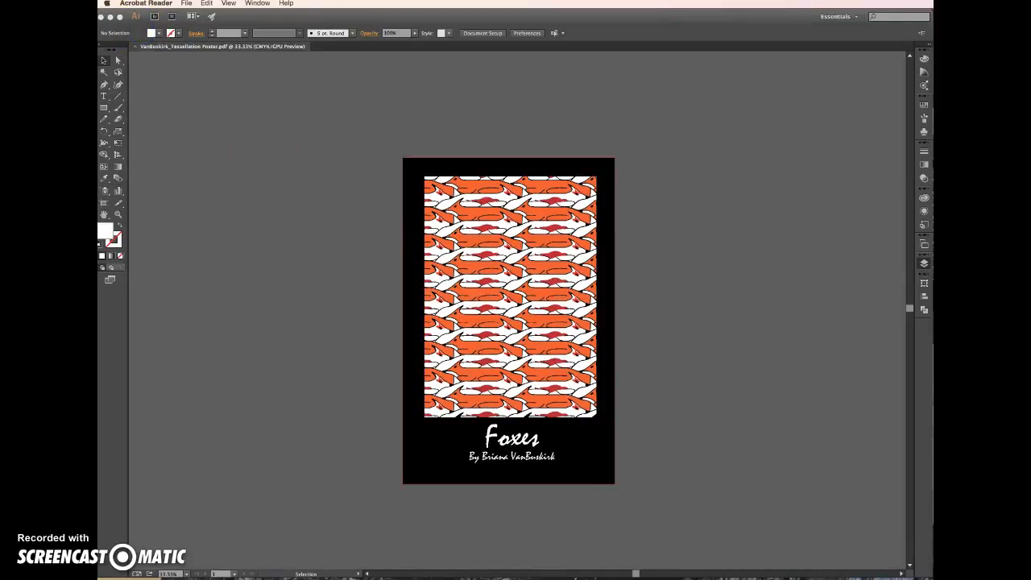
Switch to Finder and check the poster PDF in the Project 2- Tessellation folder
{"action": "key", "text": "super+Tab"}
{"action": "left_click", "coordinate": [727, 454]}
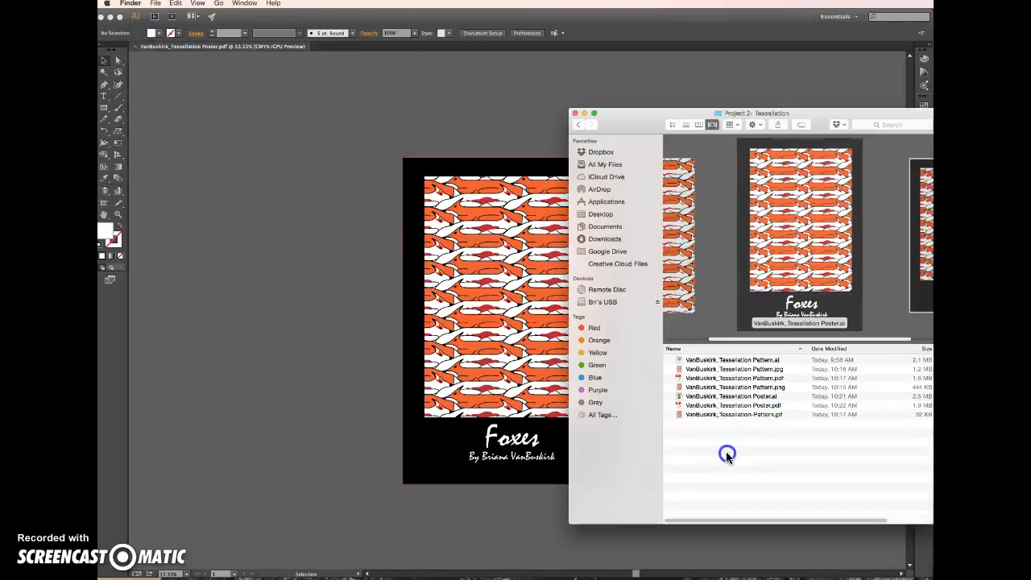
{"action": "left_click", "coordinate": [745, 405]}
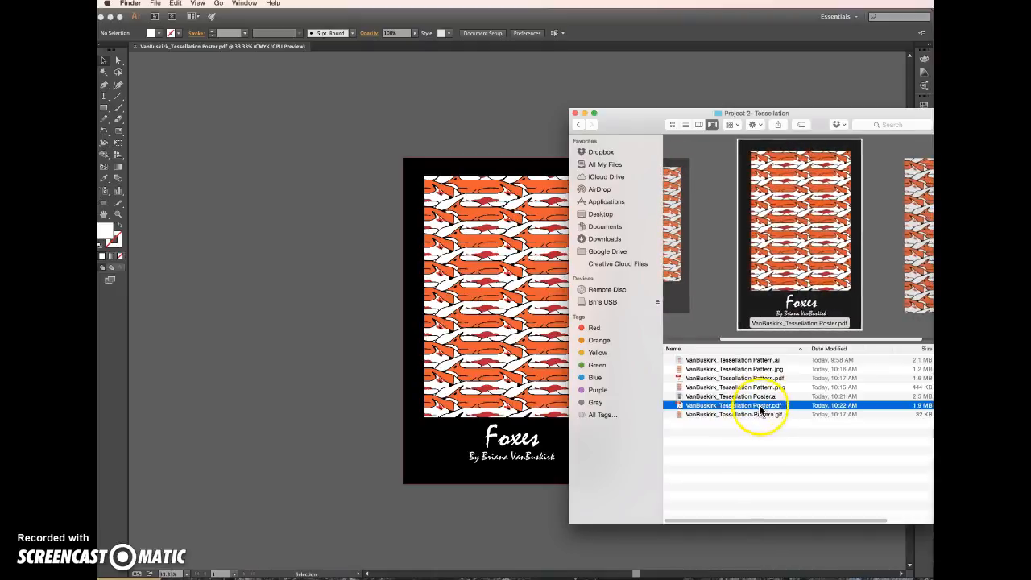
{"action": "left_click", "coordinate": [748, 438]}
Compress the Project 2- Tessellation folder on the Desktop into a ZIP archive and select the archive
{"action": "left_click", "coordinate": [578, 125]}
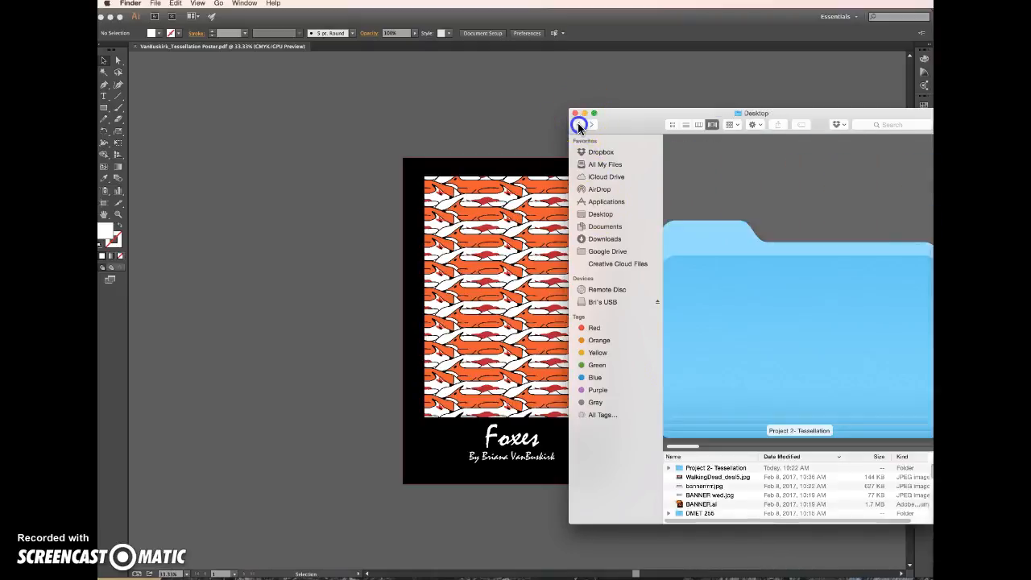
{"action": "left_click", "coordinate": [688, 468]}
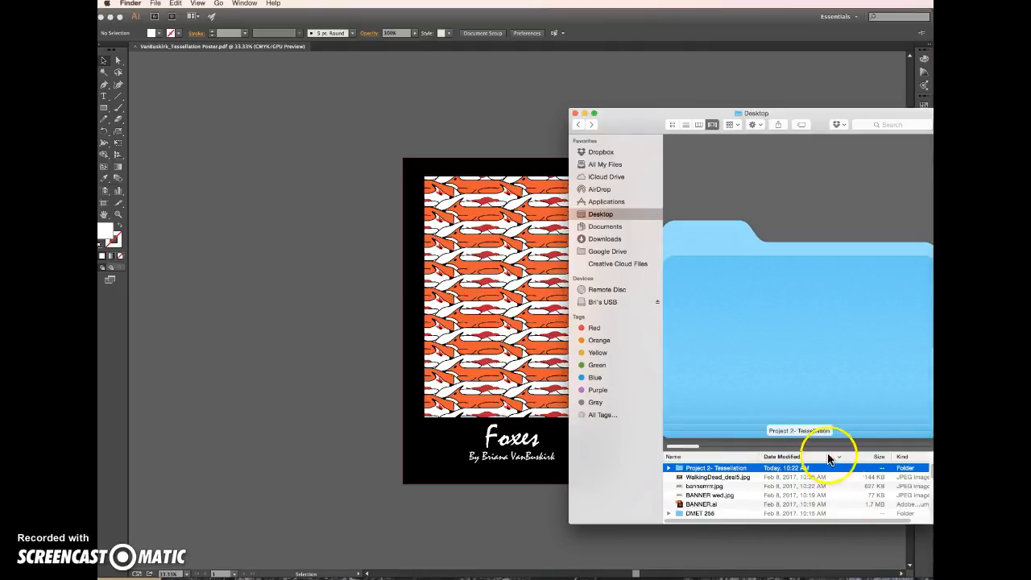
{"action": "left_click_drag", "start_coordinate": [787, 448], "coordinate": [785, 274]}
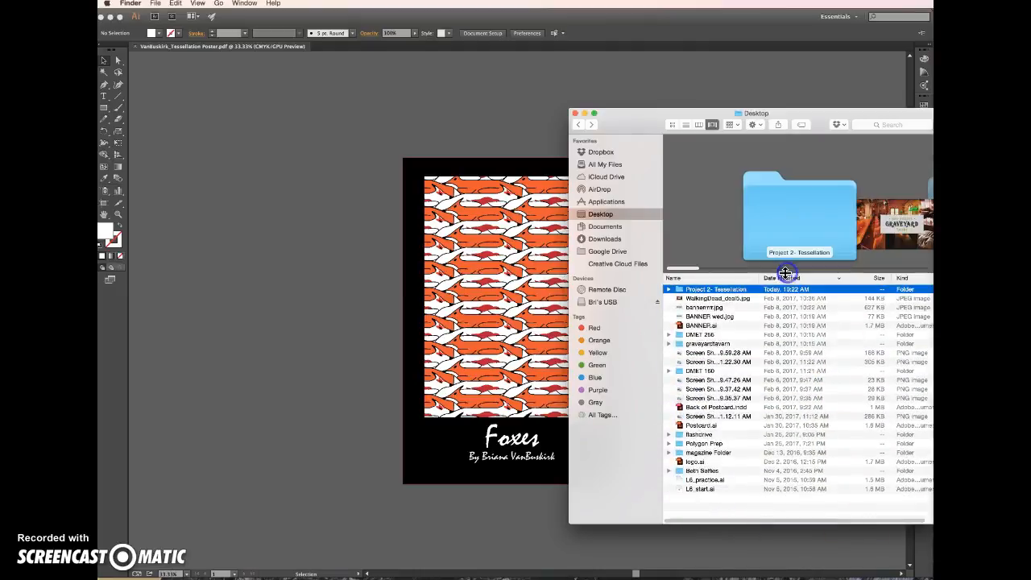
{"action": "right_click", "coordinate": [715, 289]}
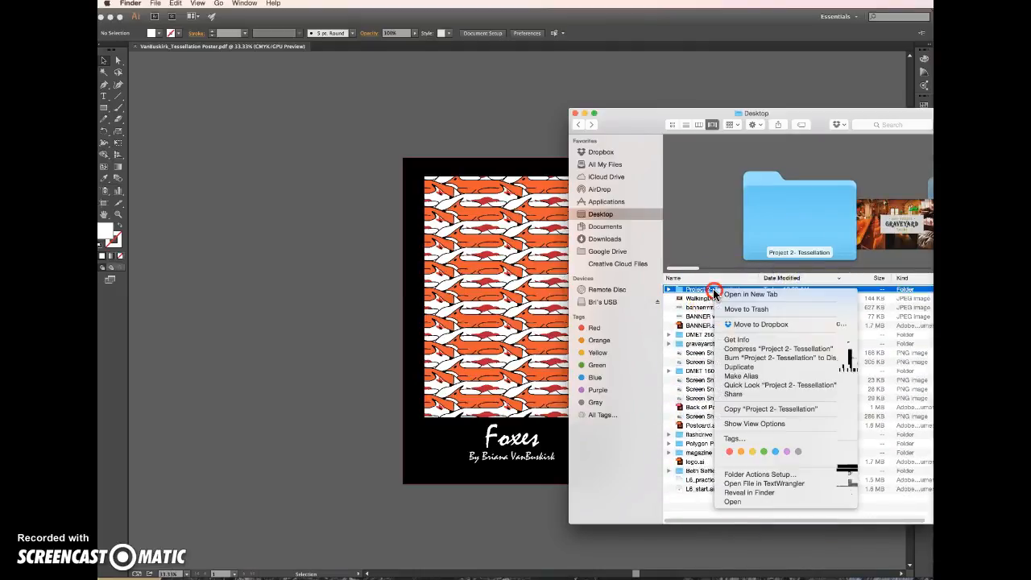
{"action": "left_click", "coordinate": [758, 350]}
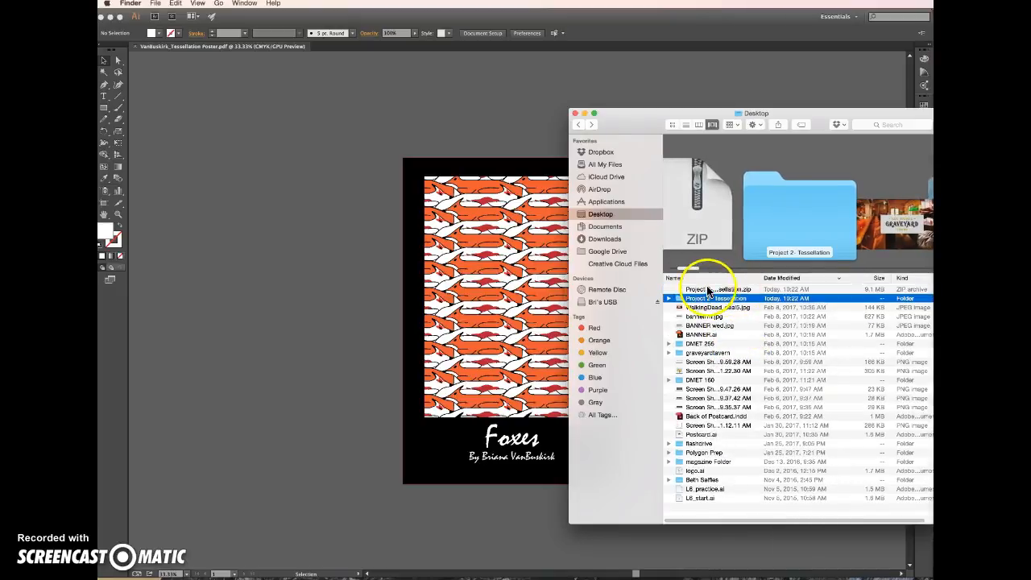
{"action": "left_click", "coordinate": [733, 290]}
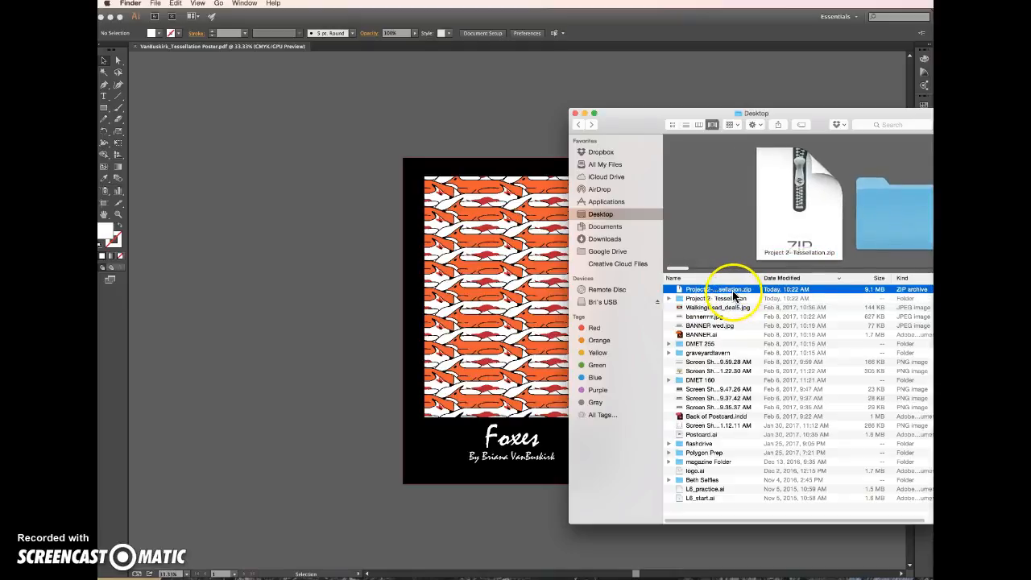